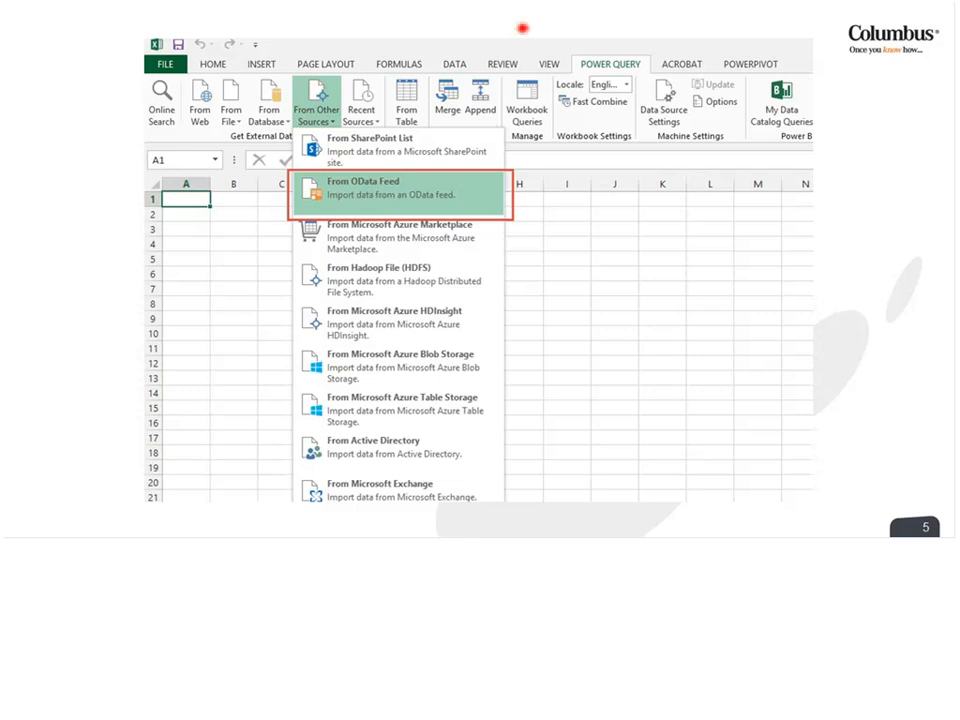
pyautogui.press('Right')
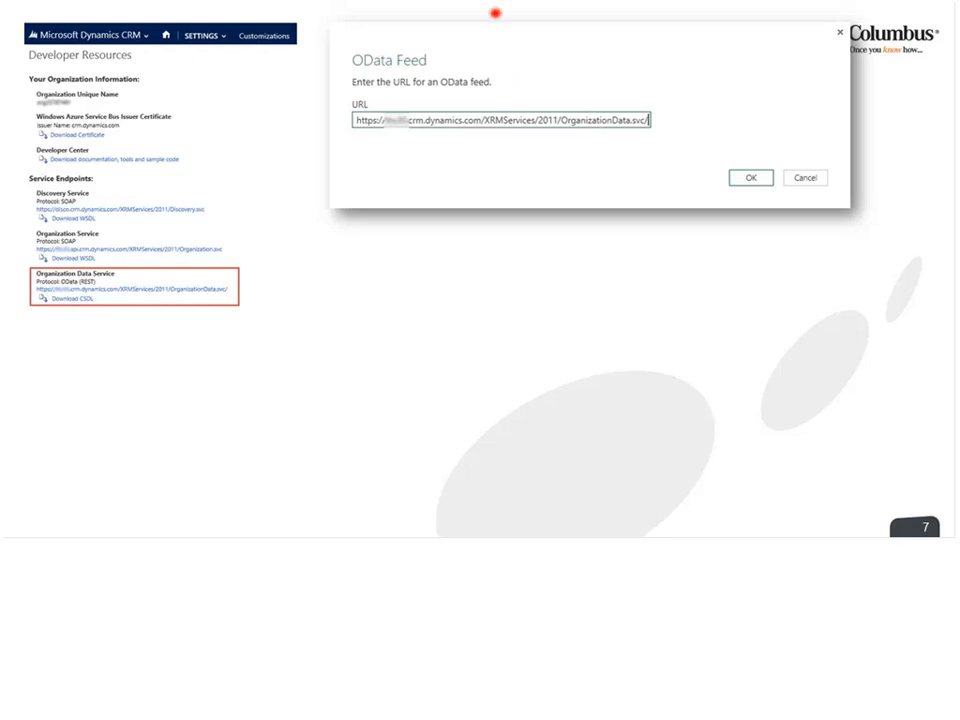
pyautogui.press('Right')
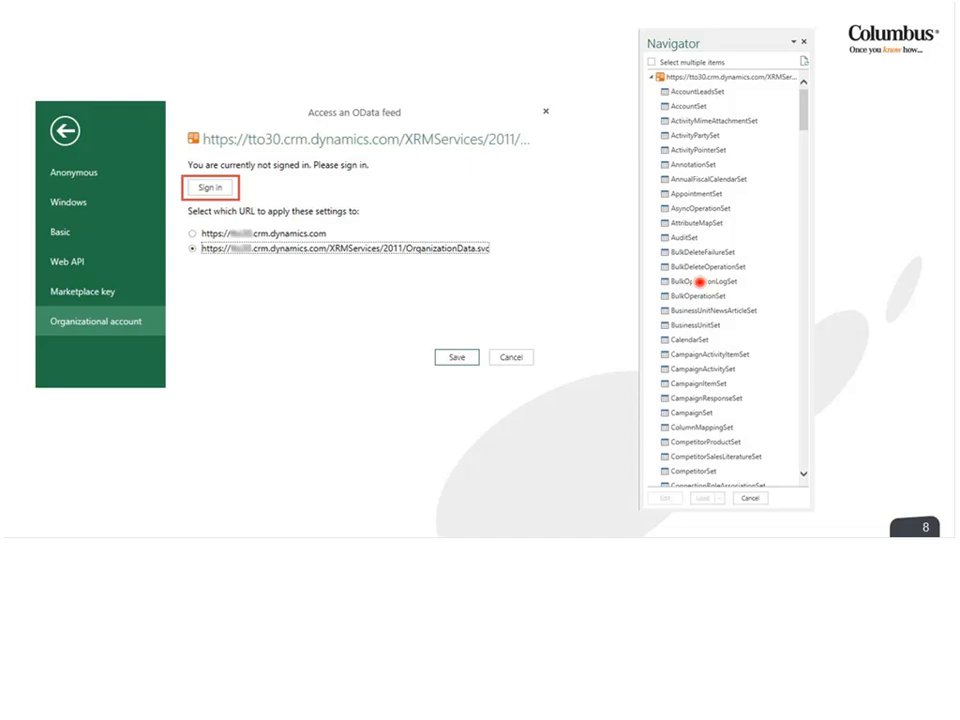
pyautogui.press('Right')
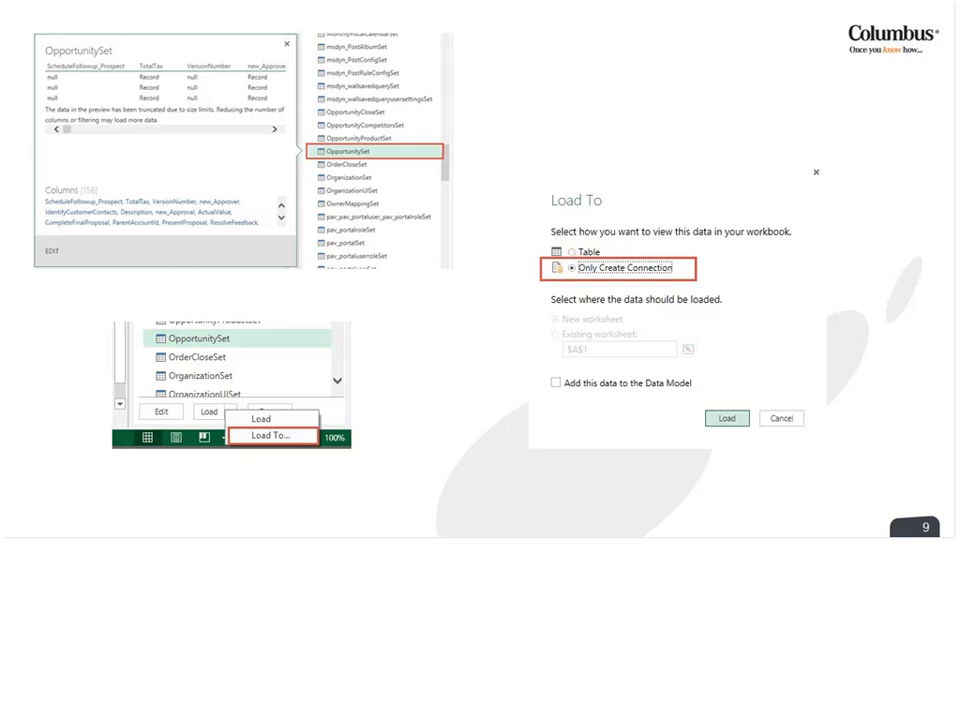
pyautogui.press('Right')
pyautogui.press('Right')
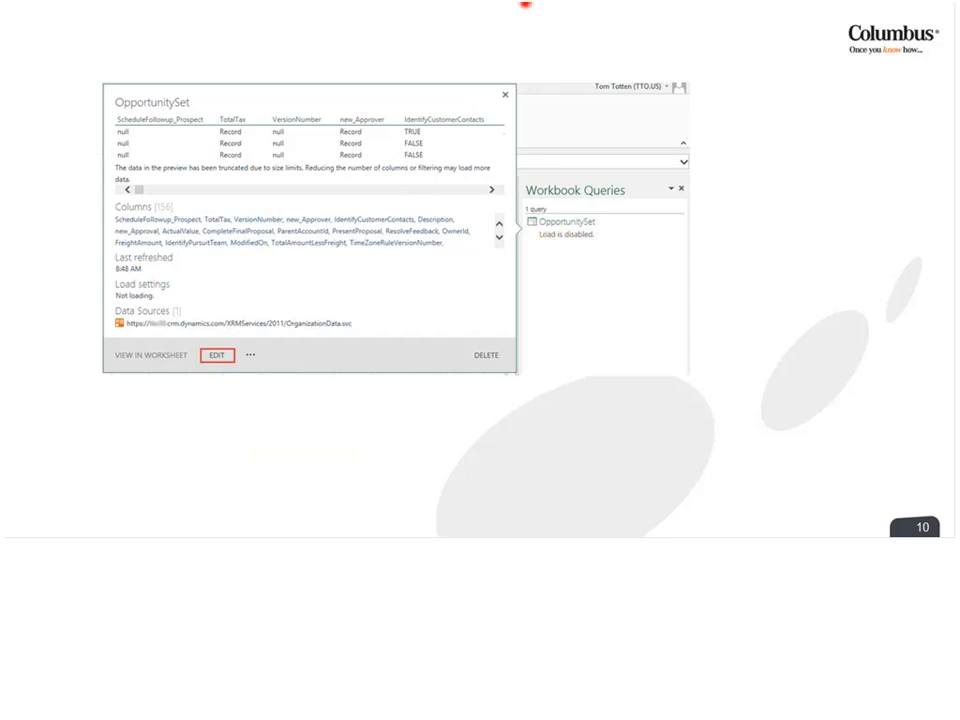
pyautogui.press('Right')
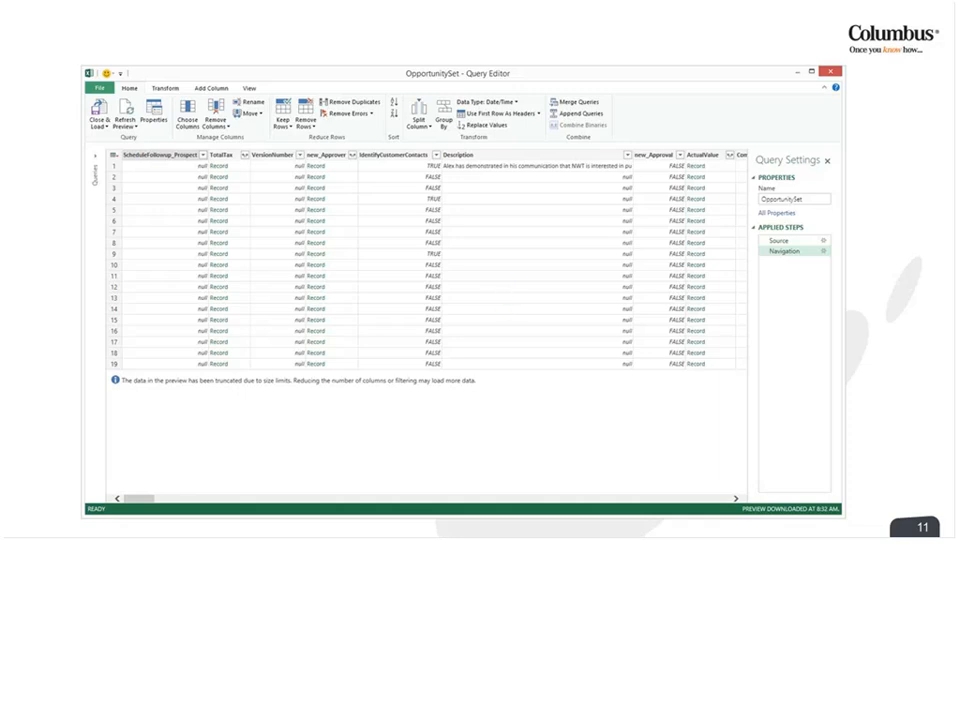
pyautogui.press('Right')
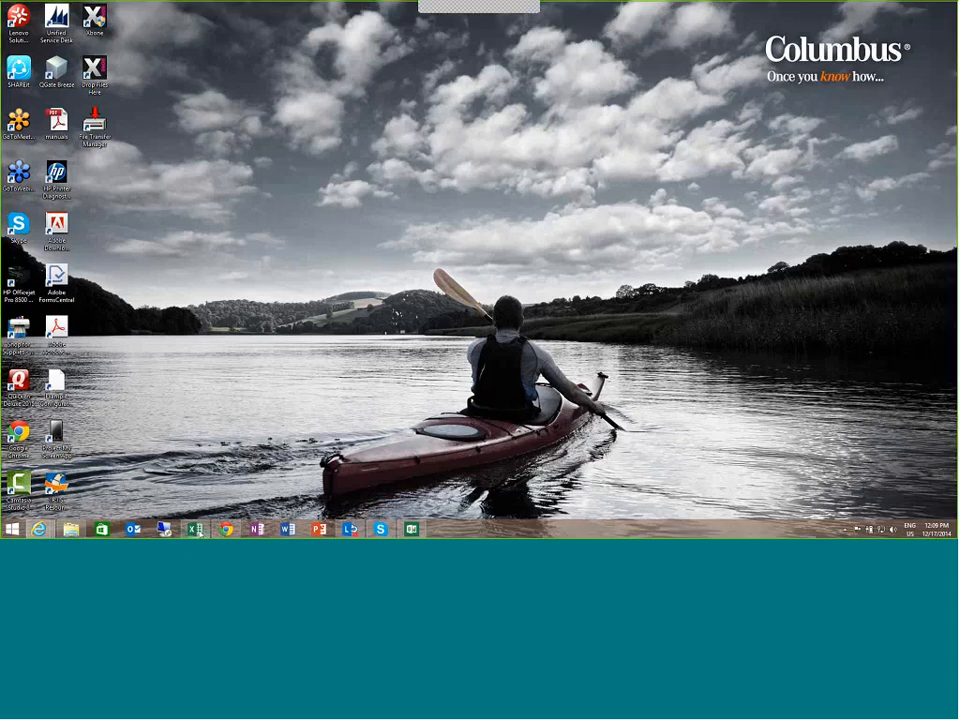
# Open a new blank Excel 2013 workbook and maximize its window
pyautogui.rightClick(195, 529)
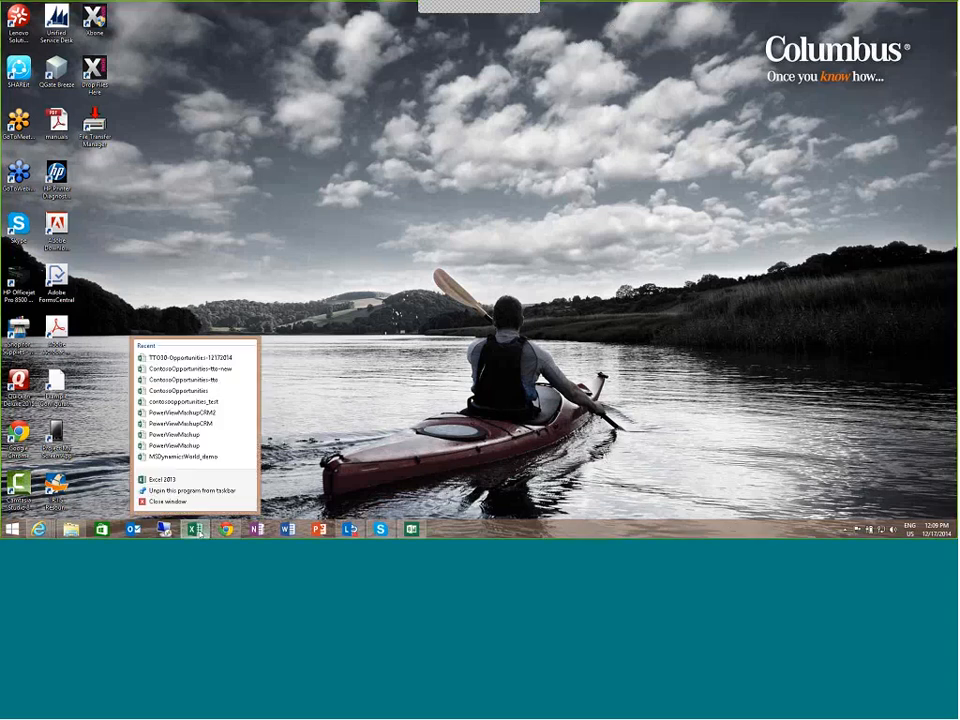
pyautogui.click(166, 480)
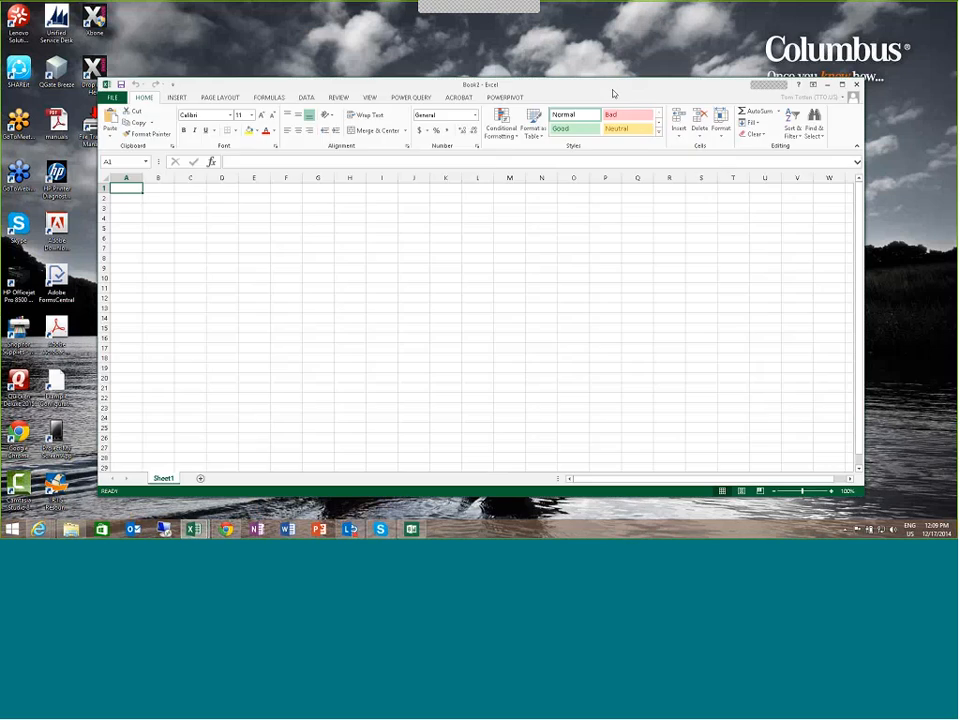
pyautogui.moveTo(640, 84); pyautogui.dragTo(640, 5)
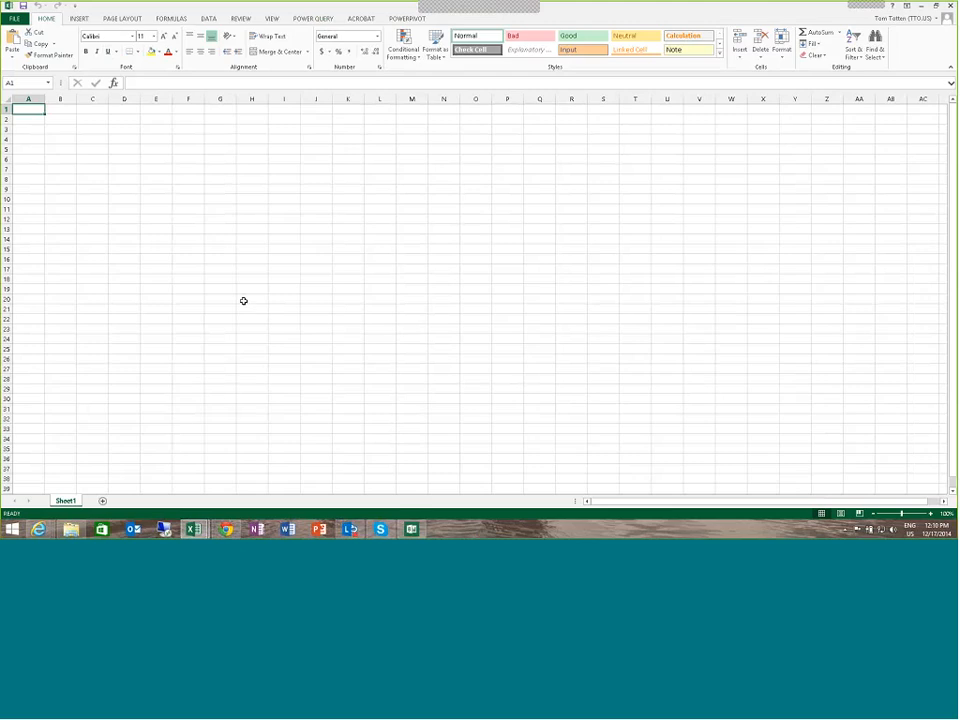
# Search online for public "us demographics" data sets with Power Query
pyautogui.click(310, 19)
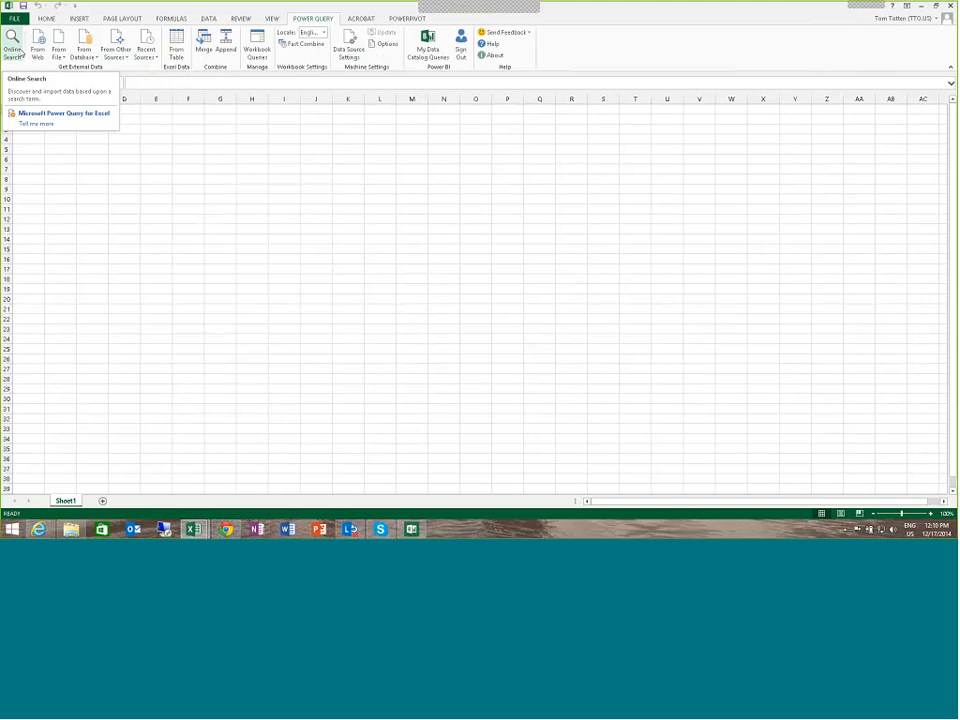
pyautogui.click(20, 55)
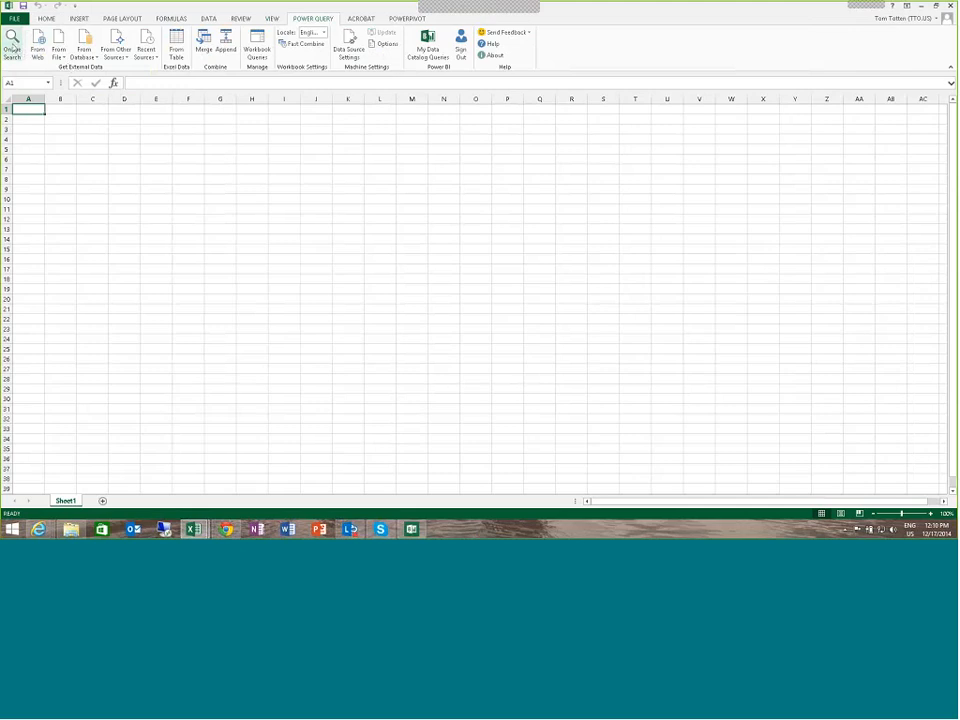
pyautogui.click(14, 47)
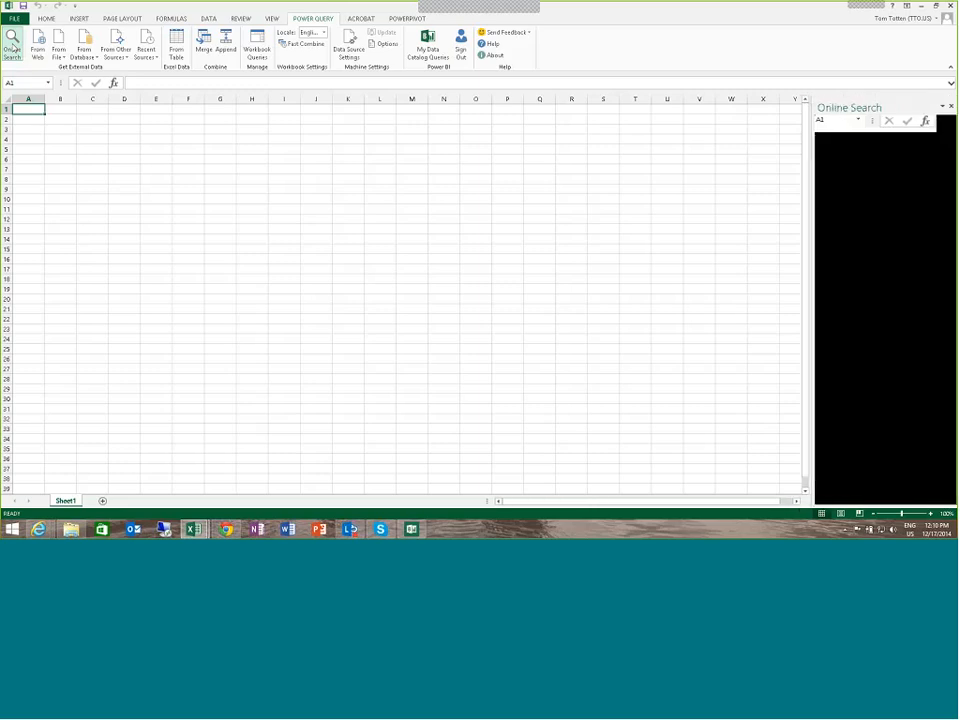
pyautogui.click(838, 124)
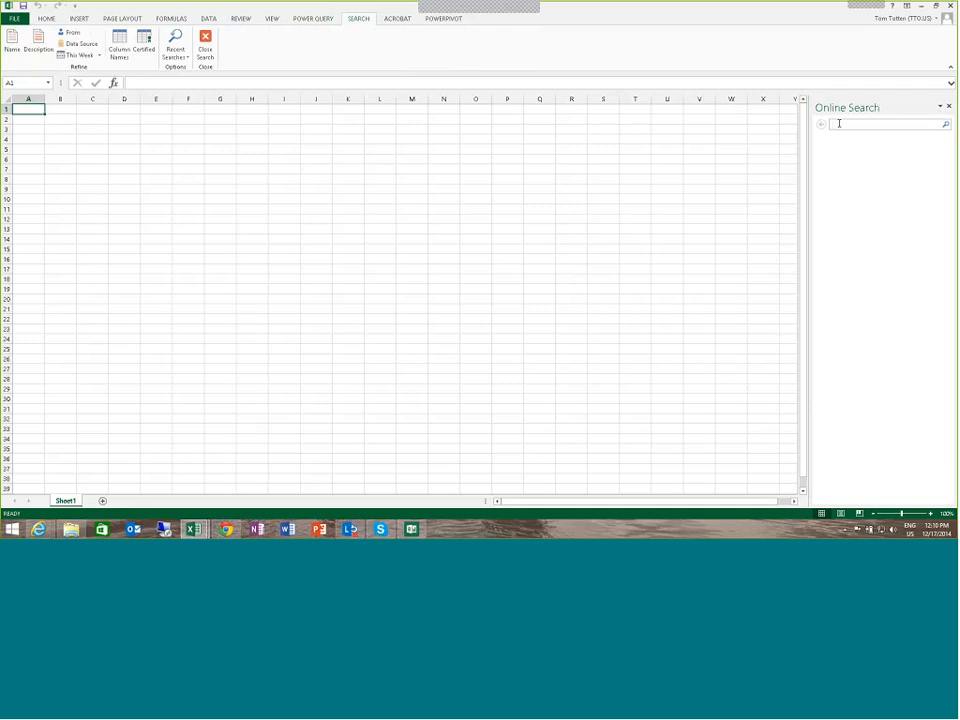
pyautogui.write('us demogr')
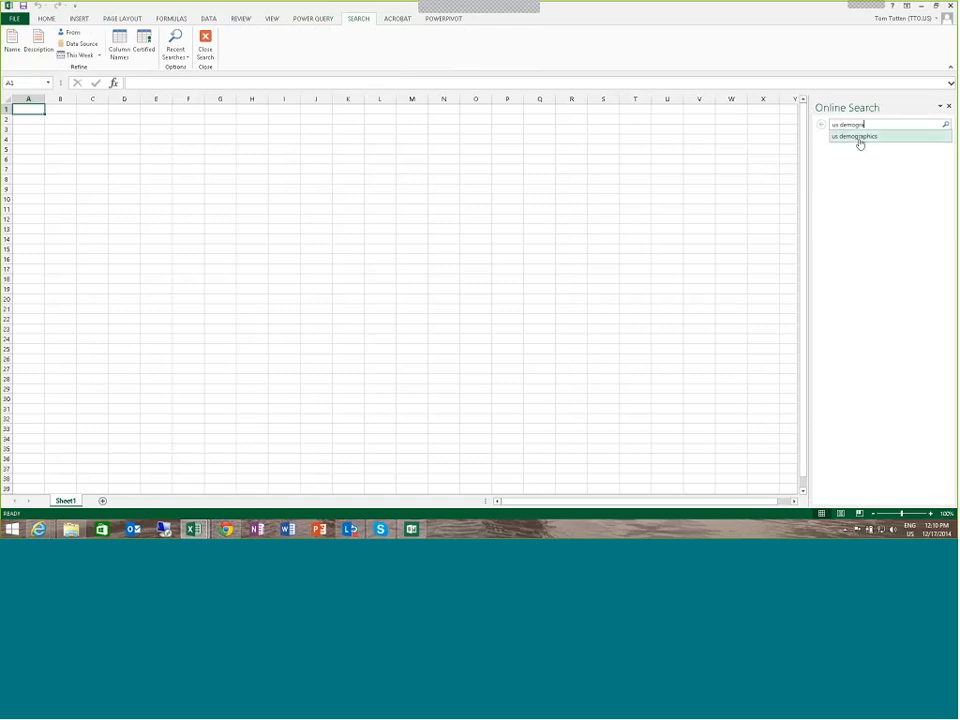
pyautogui.click(855, 138)
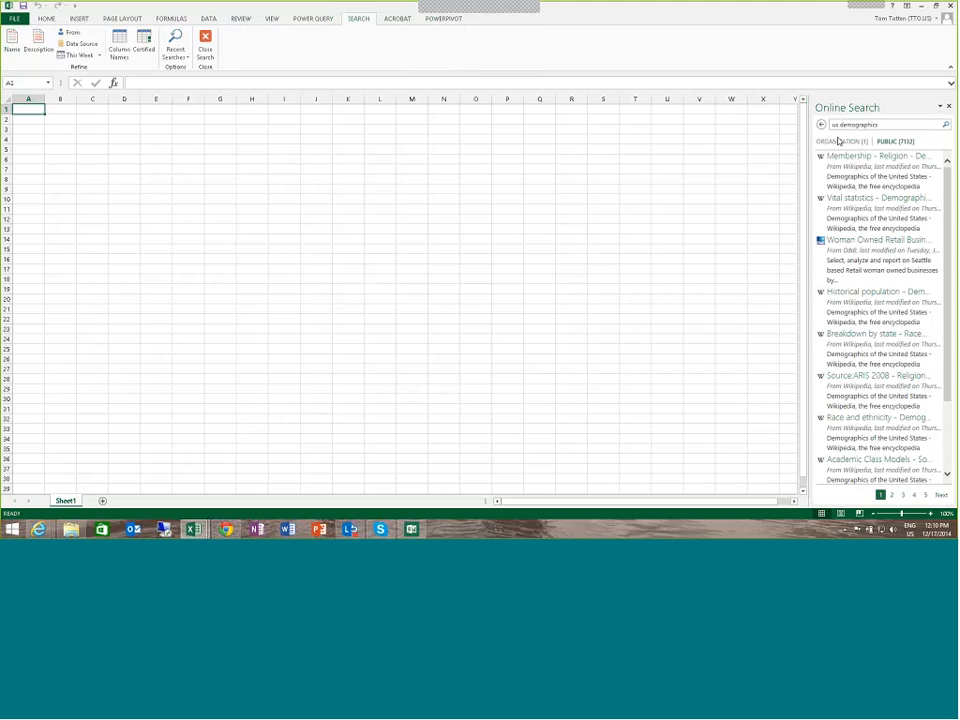
# Preview the demographics results on religion membership, historical population and woman-owned Seattle retail businesses, and close the online search
pyautogui.moveTo(851, 166)
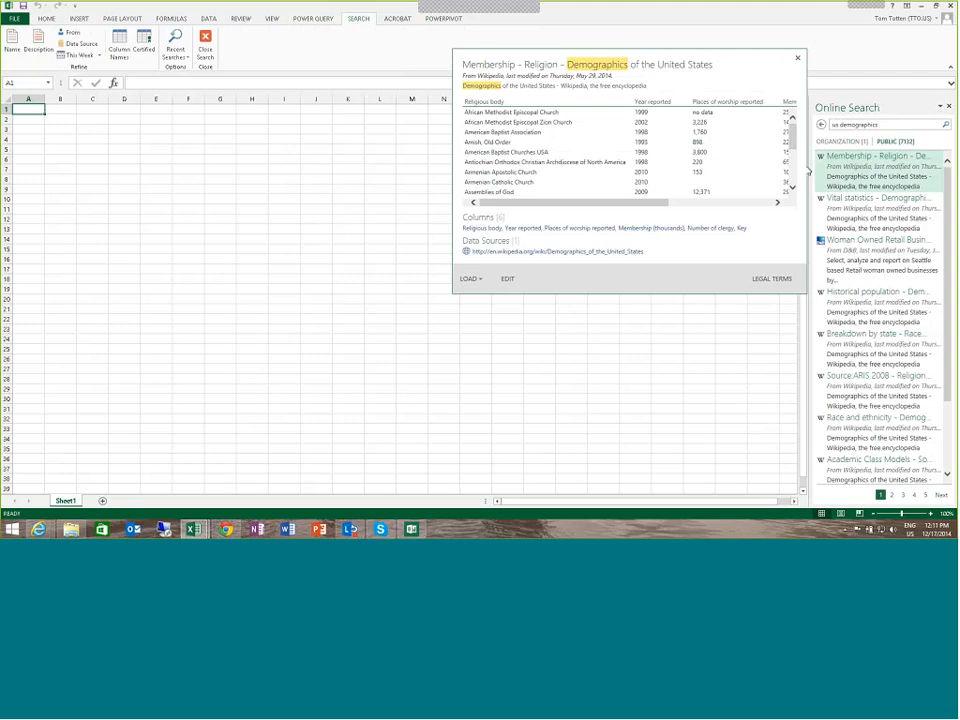
pyautogui.moveTo(685, 205); pyautogui.dragTo(765, 206)
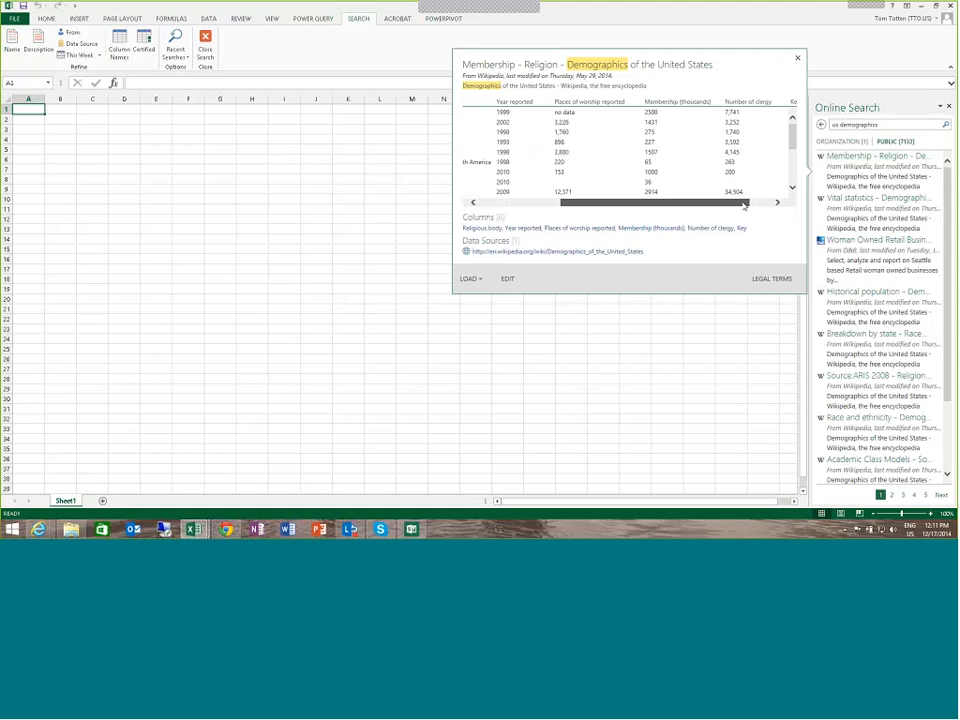
pyautogui.moveTo(872, 207)
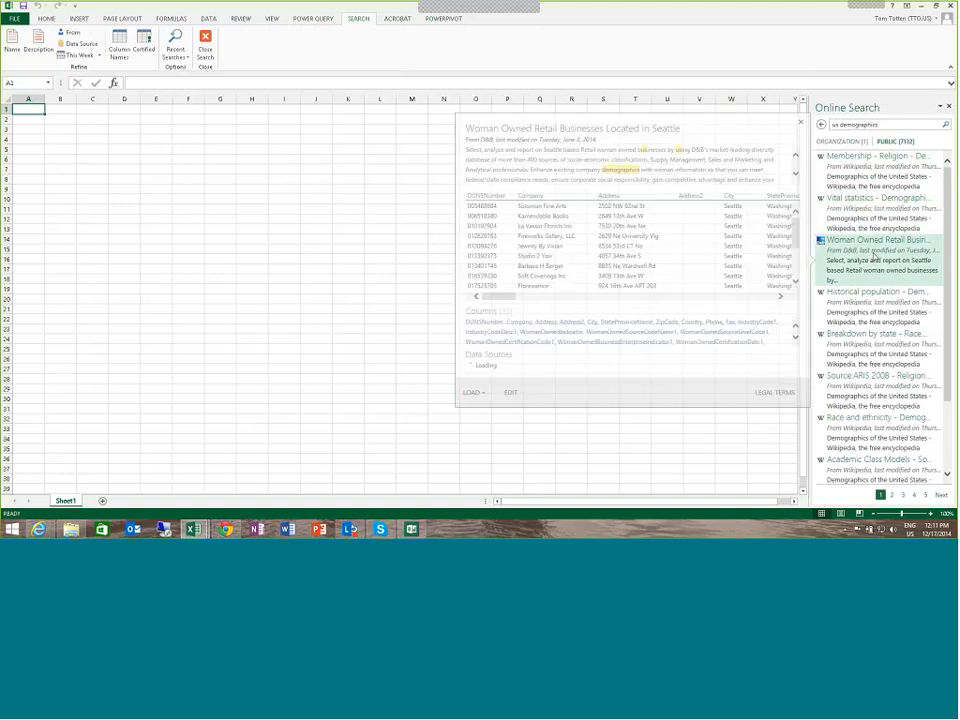
pyautogui.moveTo(866, 313)
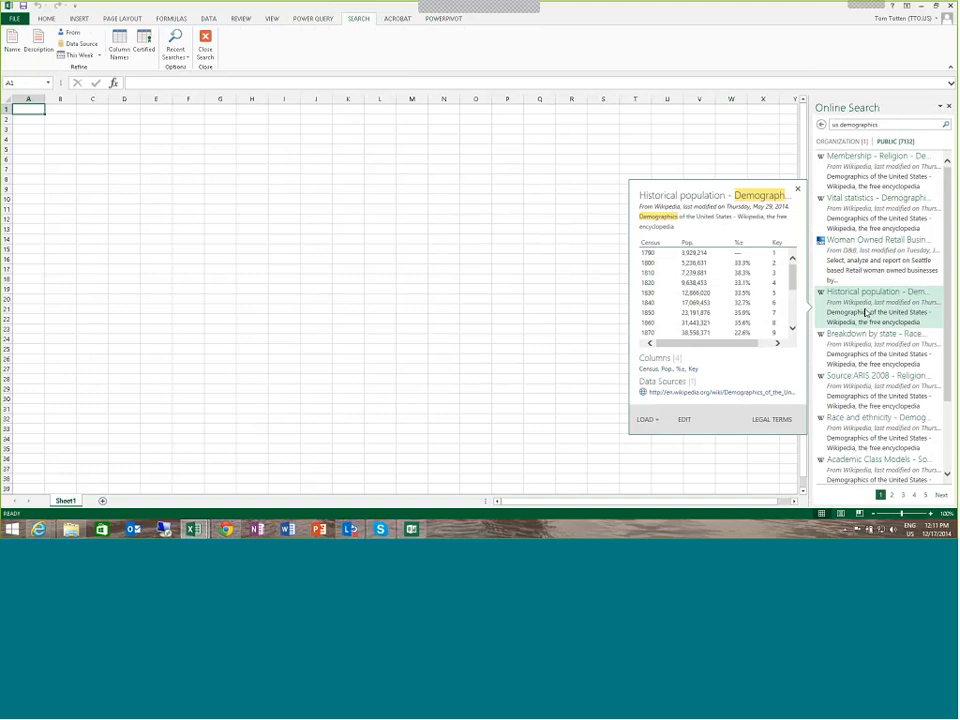
pyautogui.moveTo(873, 241)
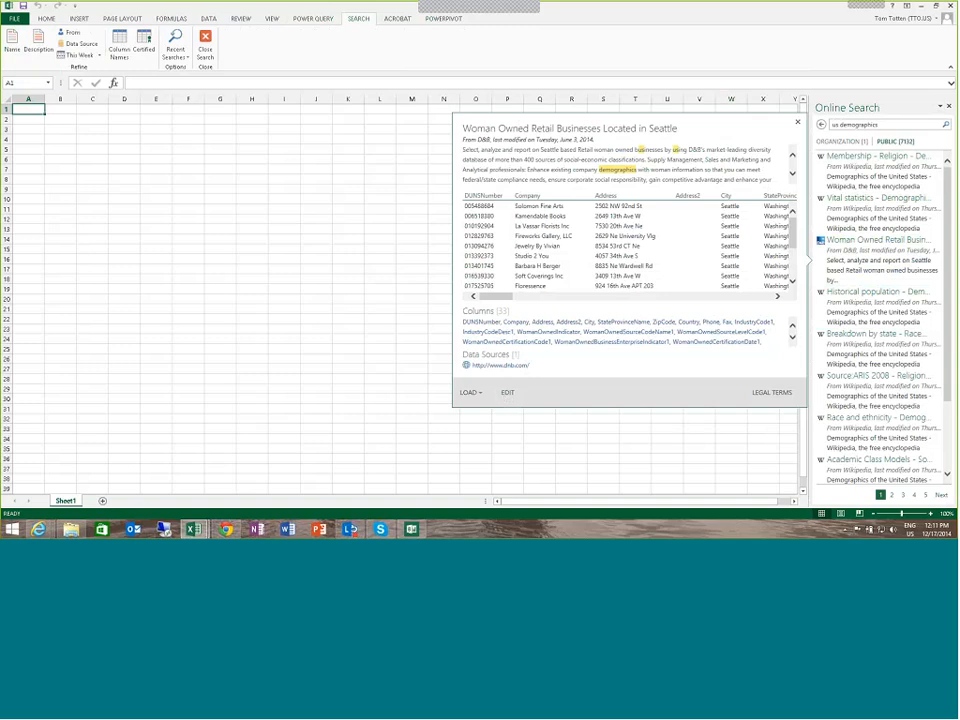
pyautogui.click(205, 45)
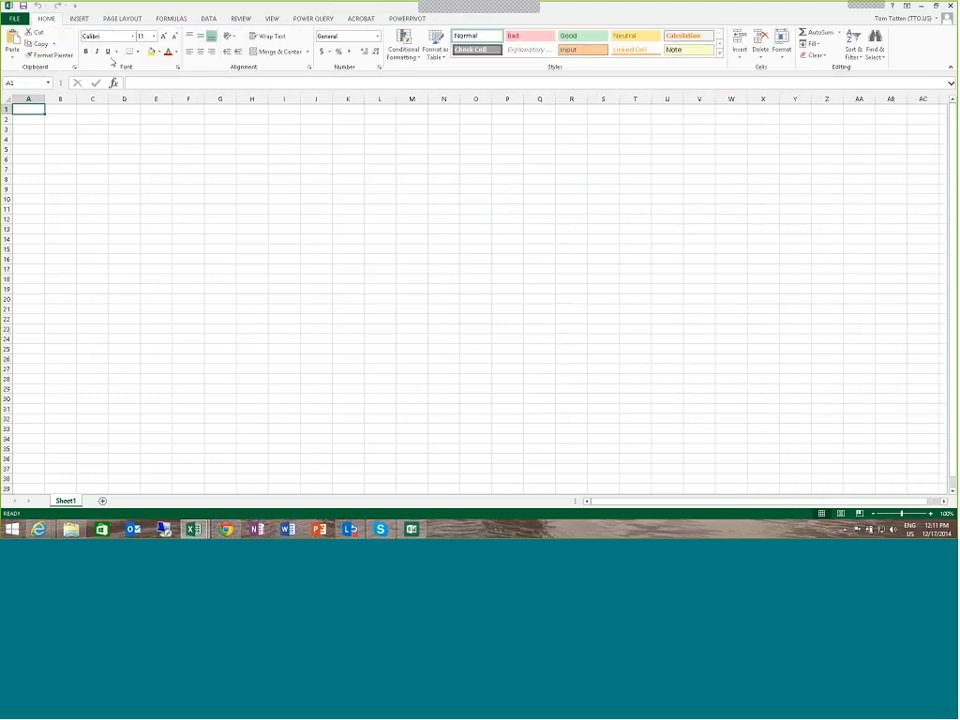
# Examine the Power Query import choices for files, databases, other sources and recently used sources
pyautogui.click(316, 19)
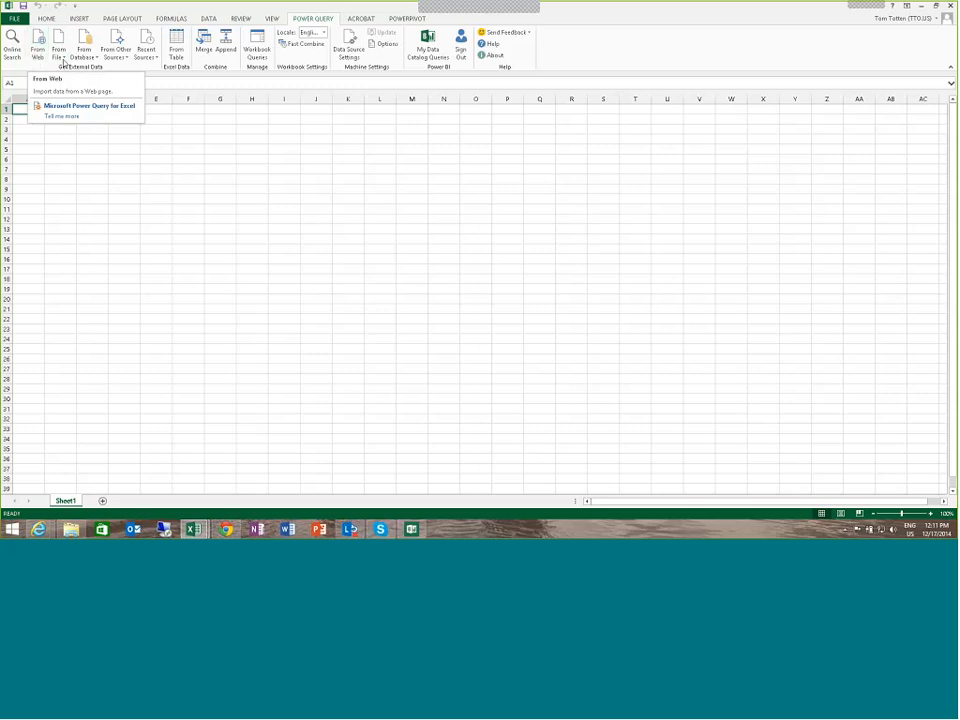
pyautogui.click(60, 56)
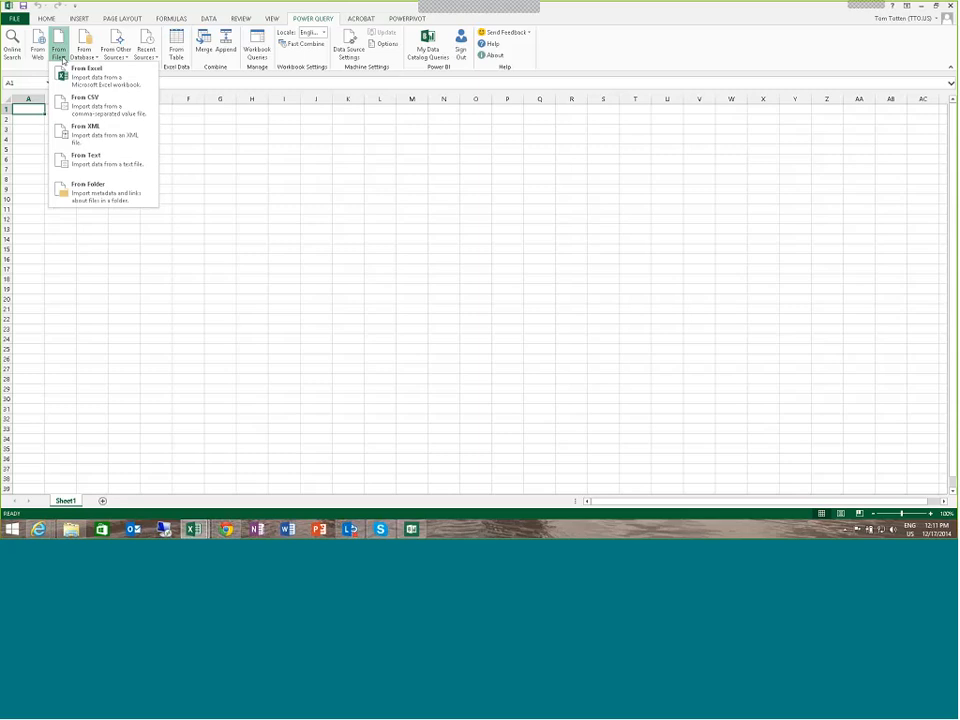
pyautogui.click(90, 60)
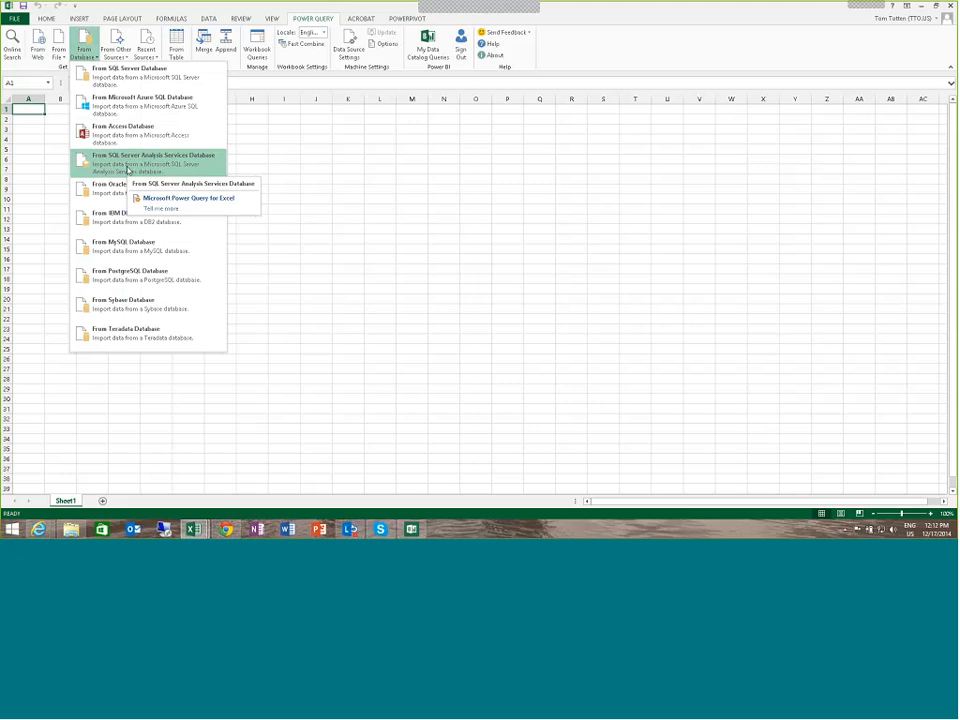
pyautogui.click(116, 56)
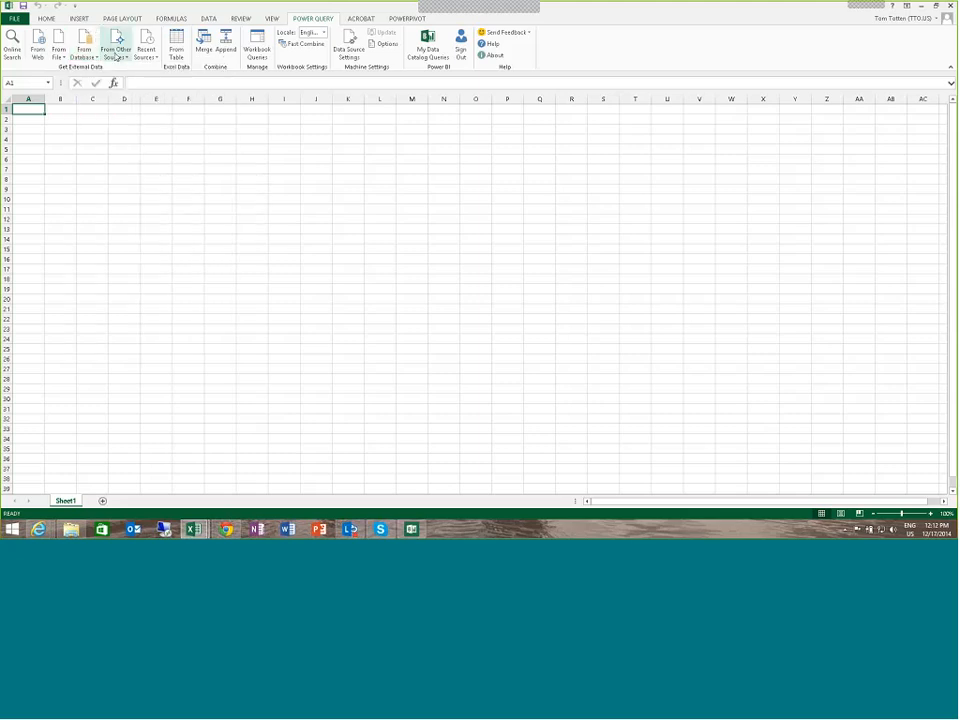
pyautogui.click(116, 56)
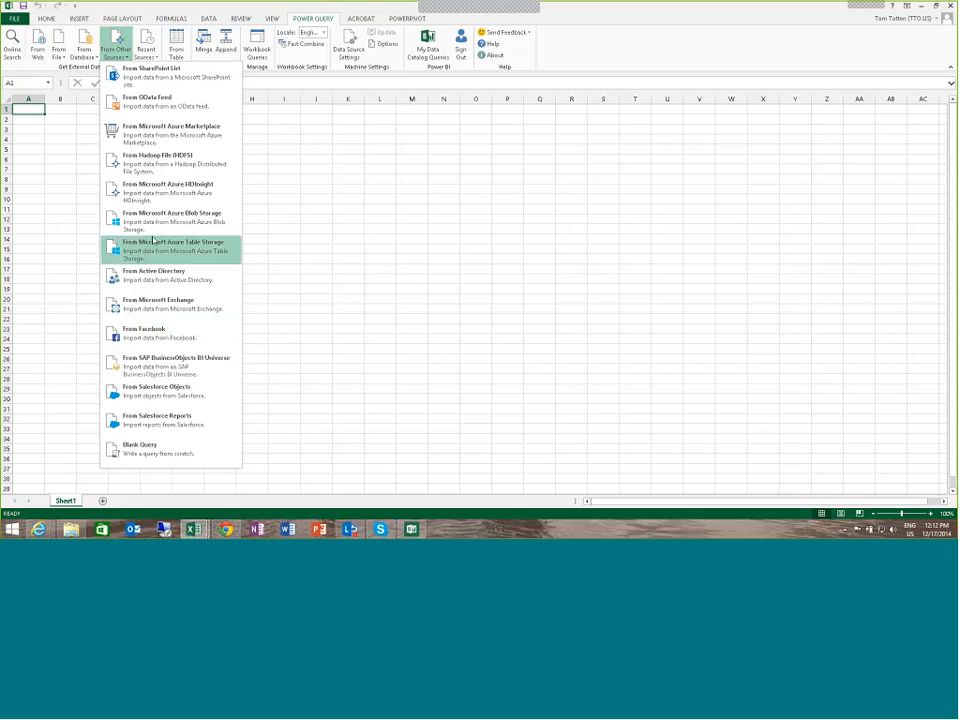
pyautogui.click(155, 57)
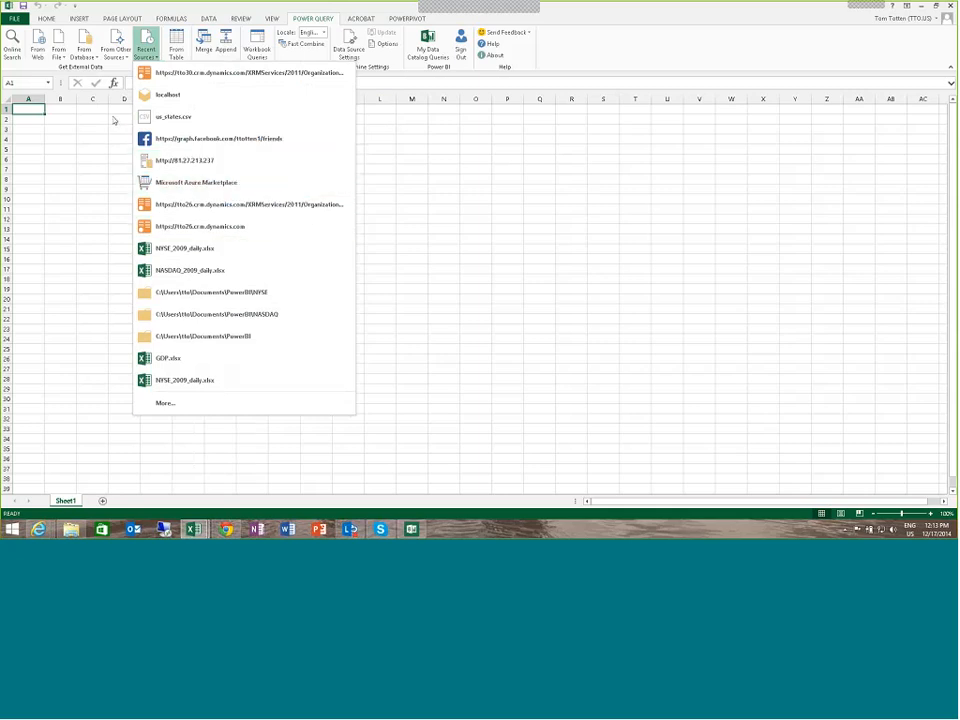
# View the table list of the recent tto30.crm.dynamics.com OData feed and close the workbook without saving
pyautogui.click(190, 74)
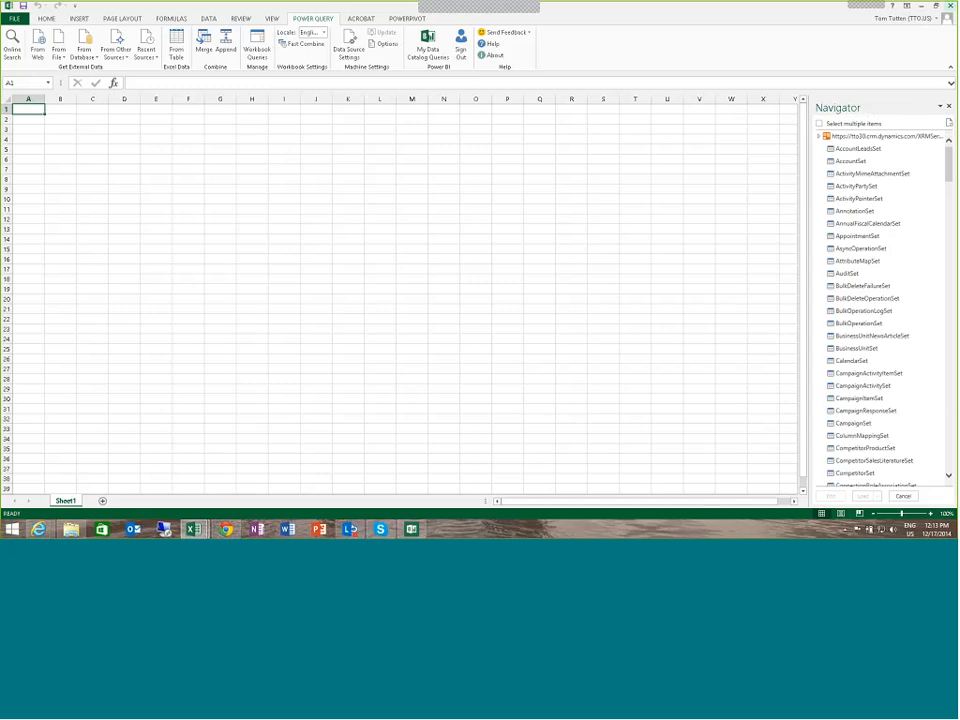
pyautogui.moveTo(950, 168)
pyautogui.mouseDown()
pyautogui.moveTo(950, 198)
pyautogui.moveTo(950, 163)
pyautogui.mouseUp()
pyautogui.click(950, 6)
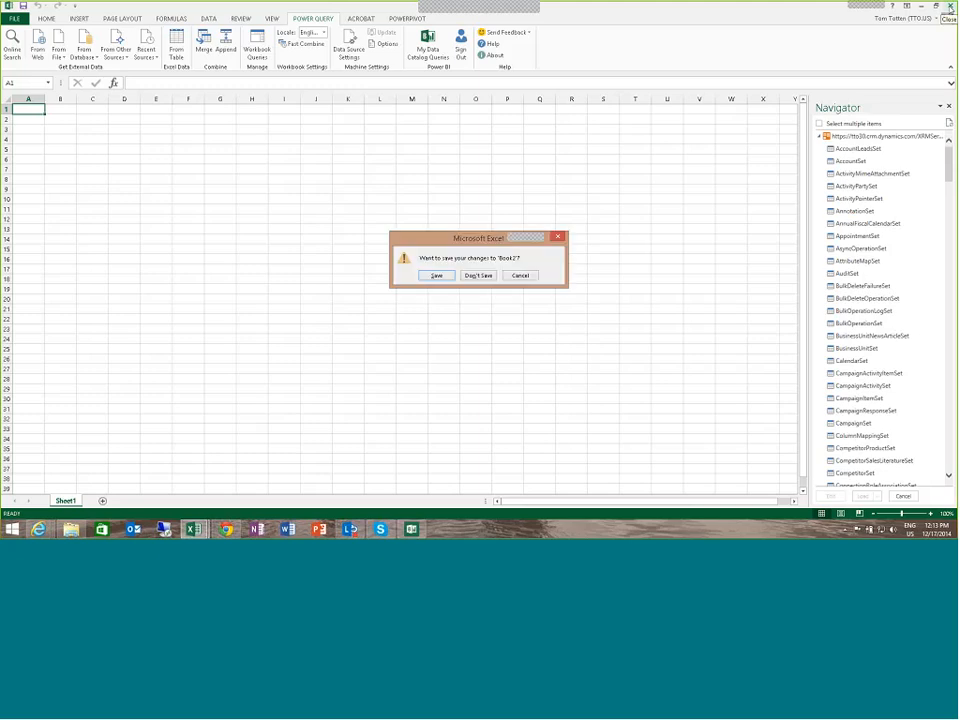
pyautogui.click(468, 276)
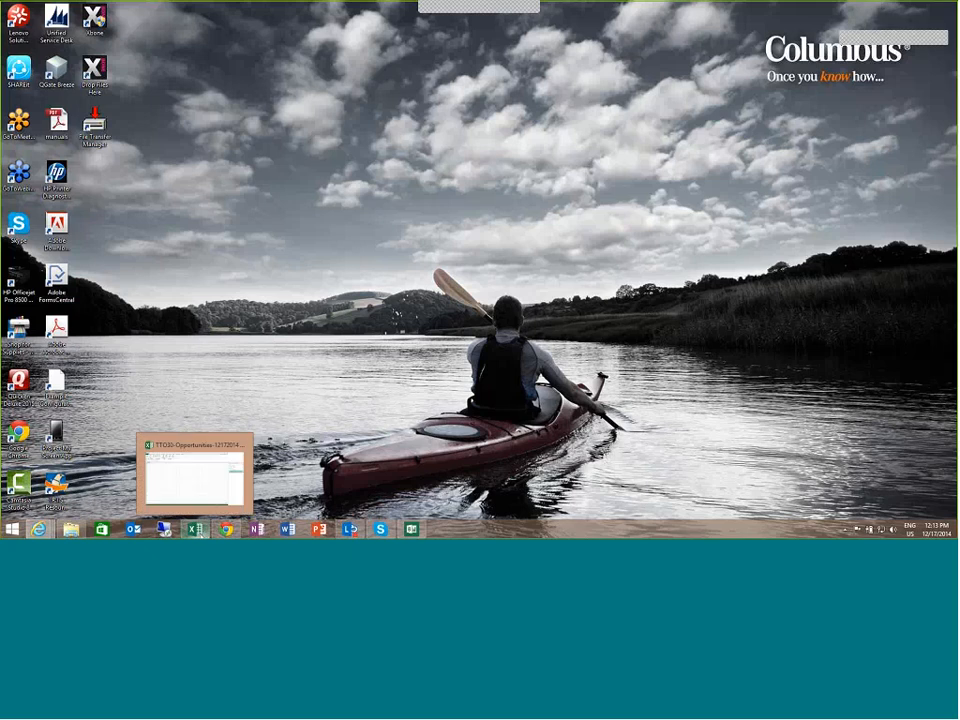
# Switch to the TTO30-Opportunities-12172014 workbook and preview its DateTable and Opportunities queries
pyautogui.click(195, 529)
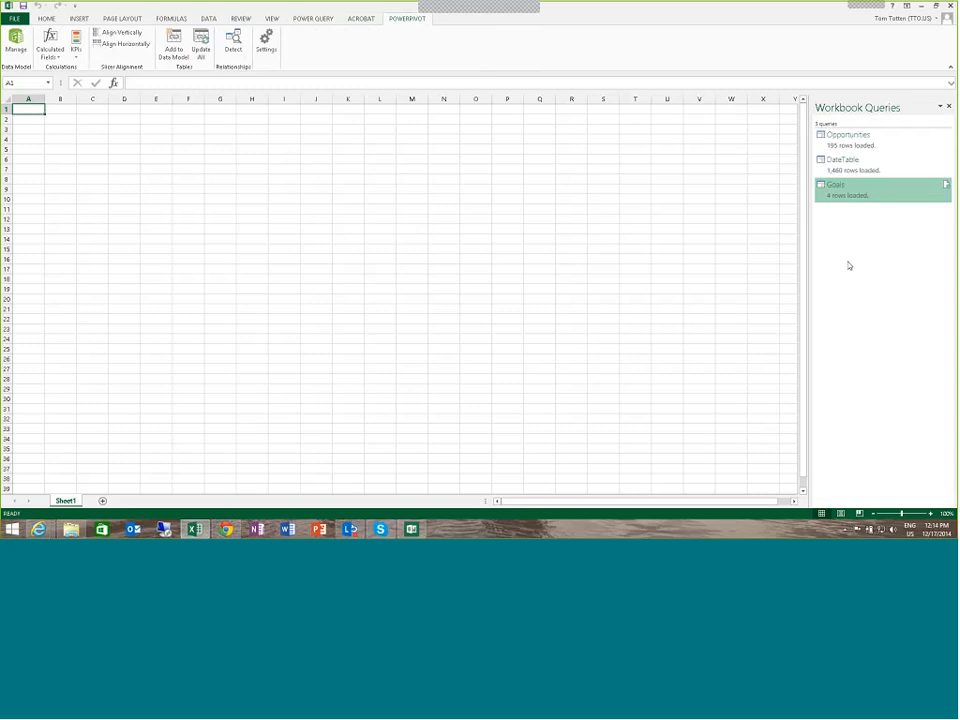
pyautogui.moveTo(850, 172)
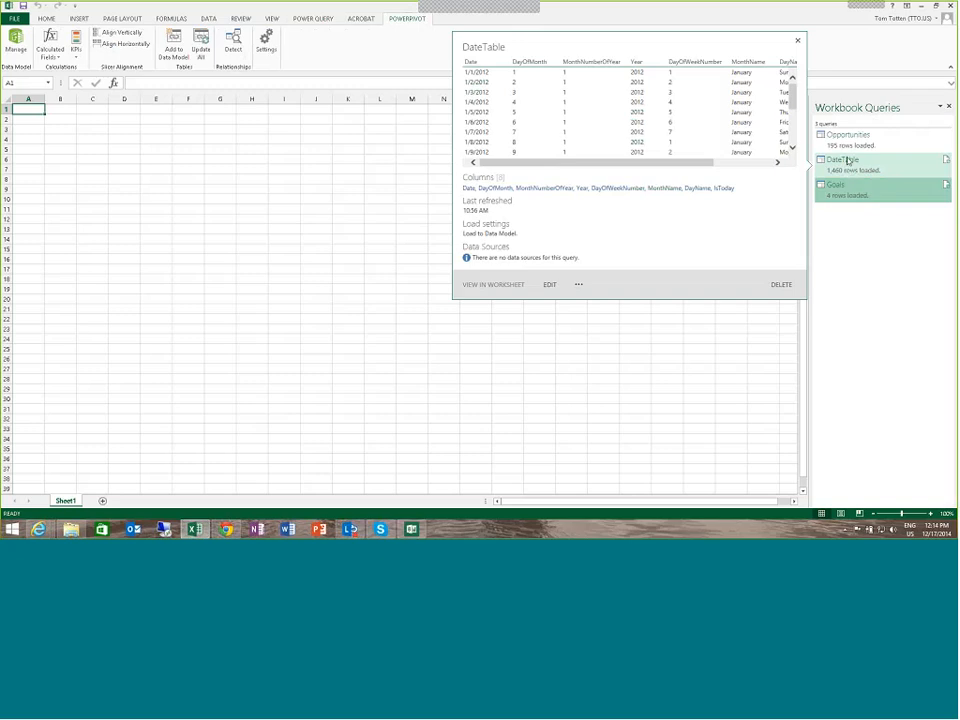
pyautogui.moveTo(847, 147)
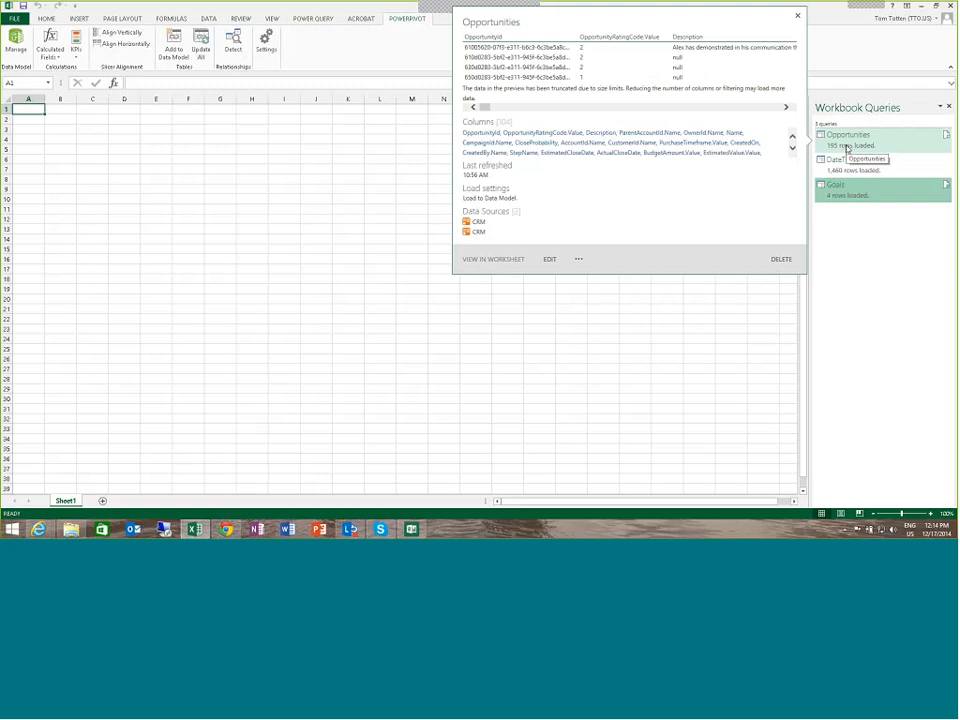
# Open the Opportunities query for editing and try out renaming the OpportunityId column, keeping its name
pyautogui.click(549, 260)
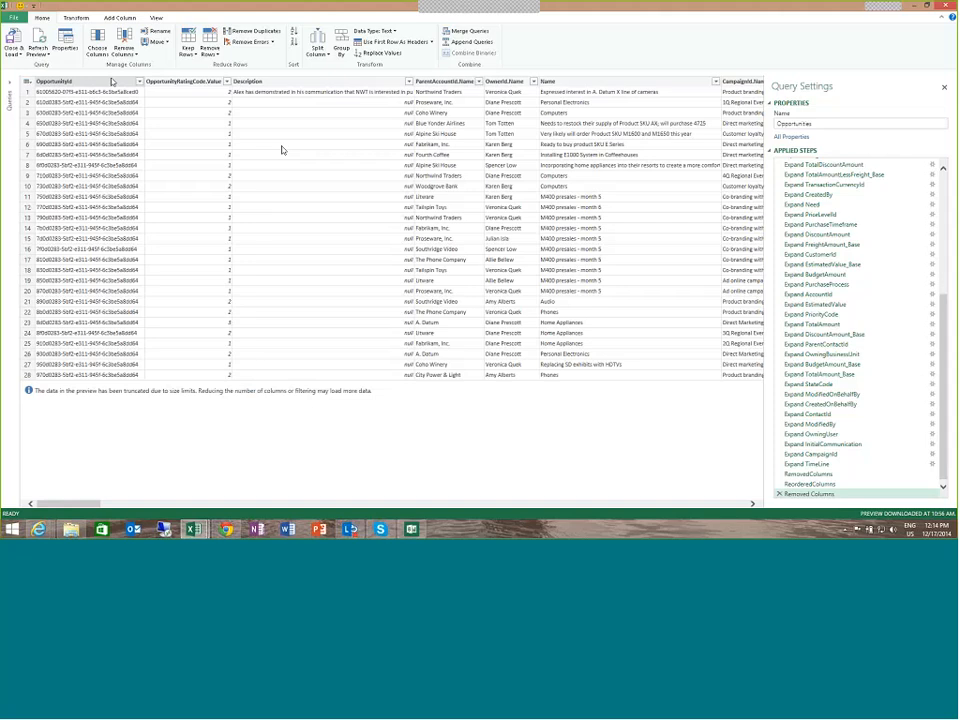
pyautogui.rightClick(84, 84)
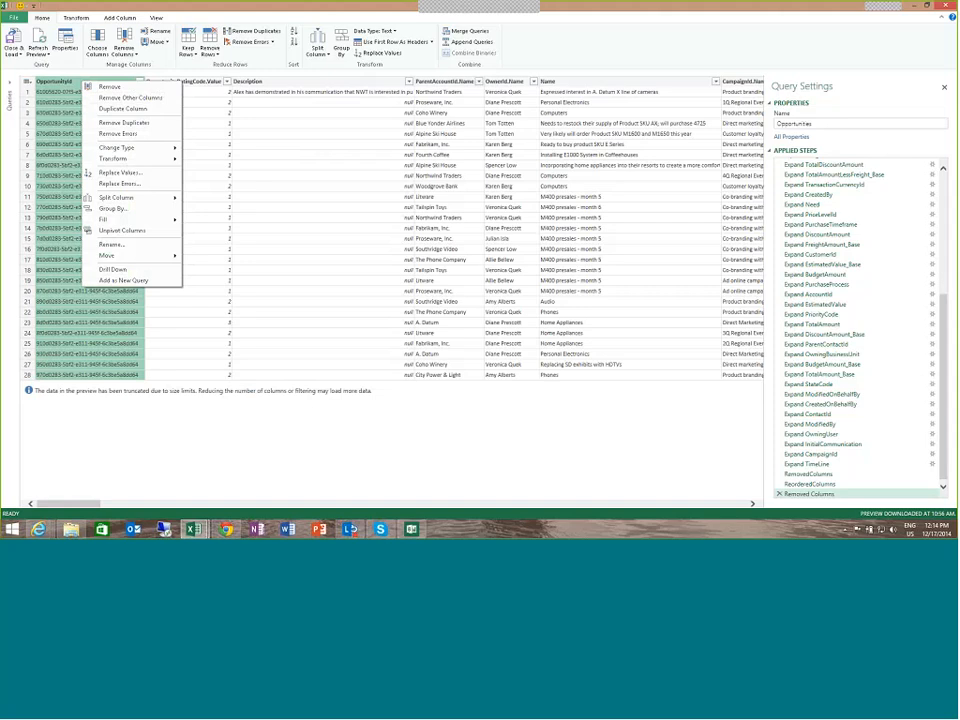
pyautogui.click(120, 246)
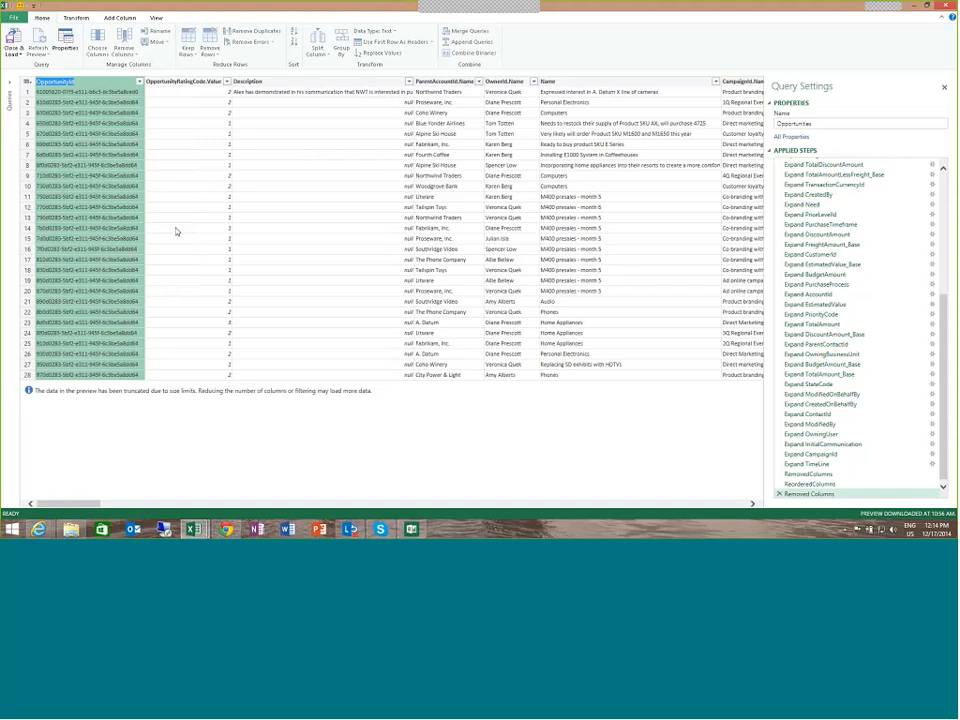
pyautogui.press('Return')
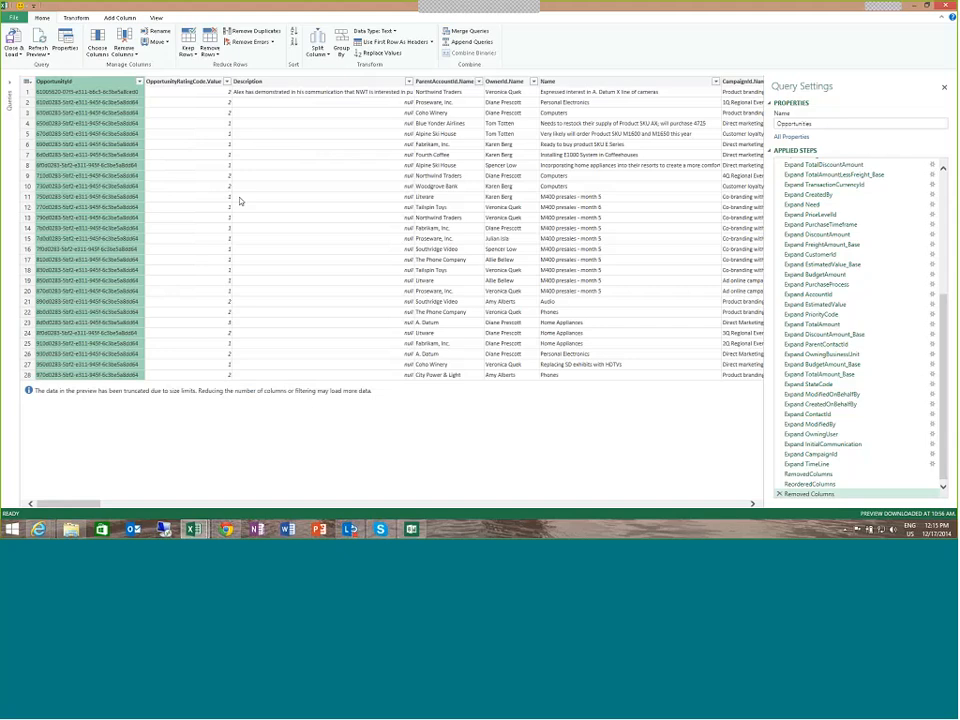
# Expand the list of queries, review the Opportunities query's code in the Advanced Editor and cancel out of it
pyautogui.click(11, 86)
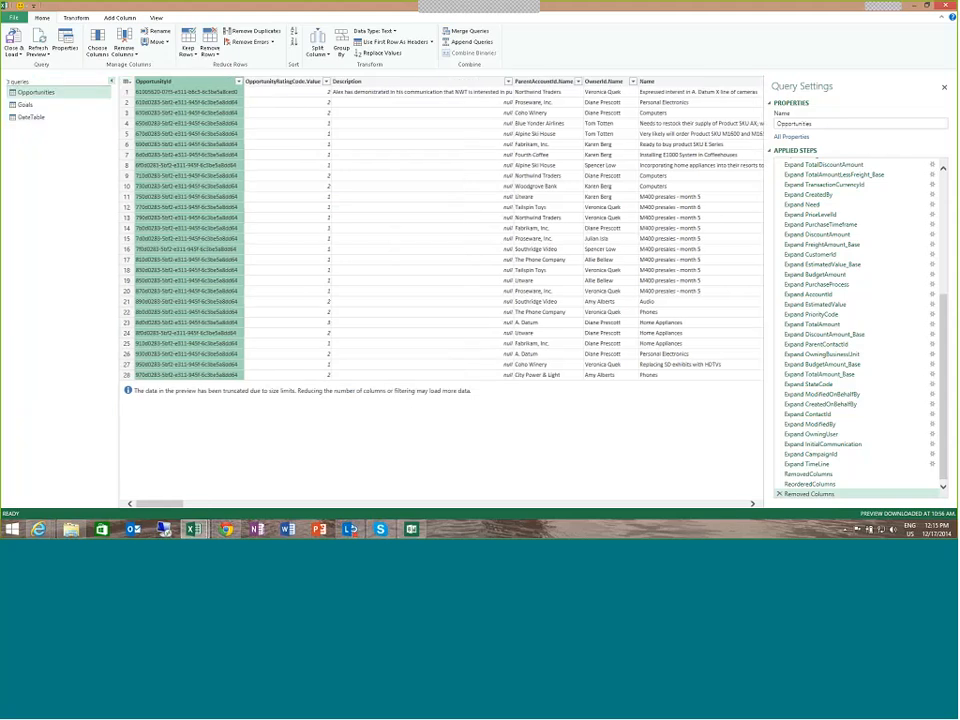
pyautogui.rightClick(44, 93)
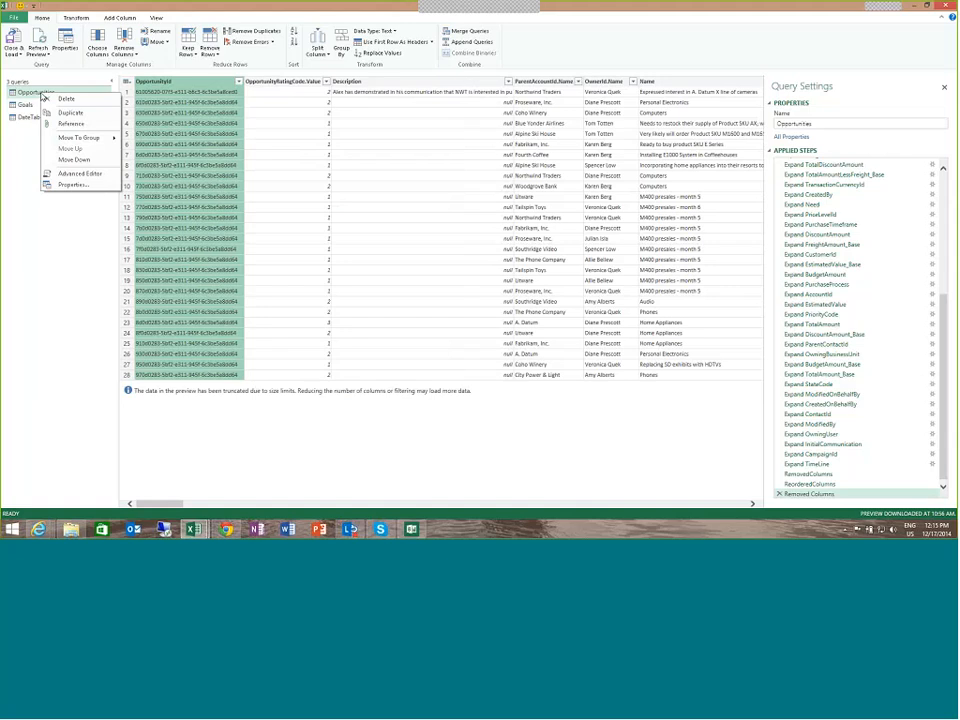
pyautogui.click(80, 175)
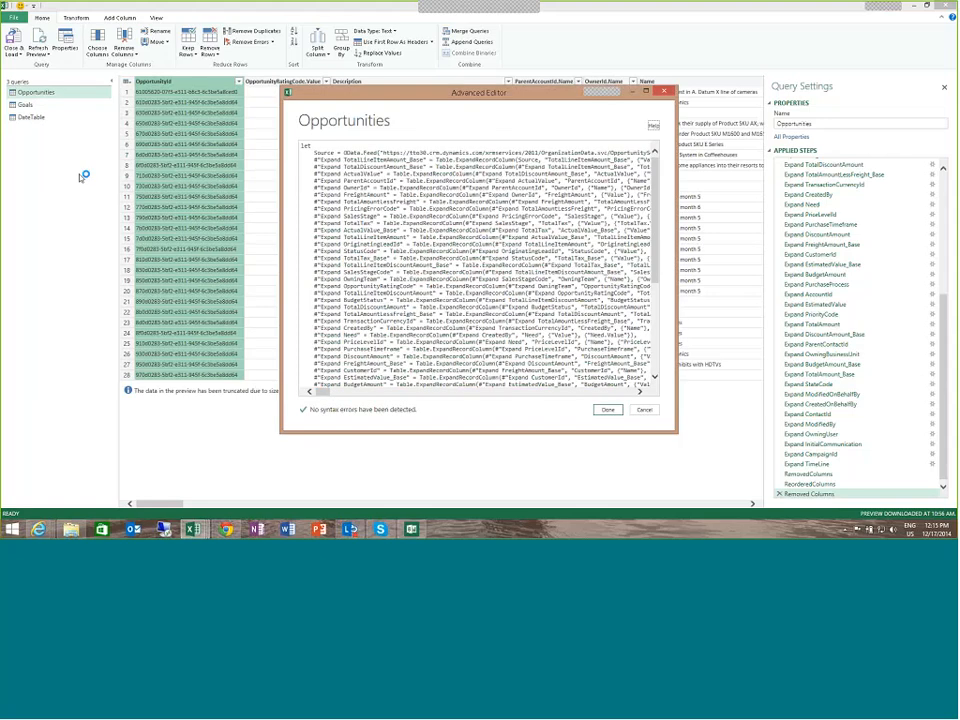
pyautogui.scroll(-8, 384, 224)
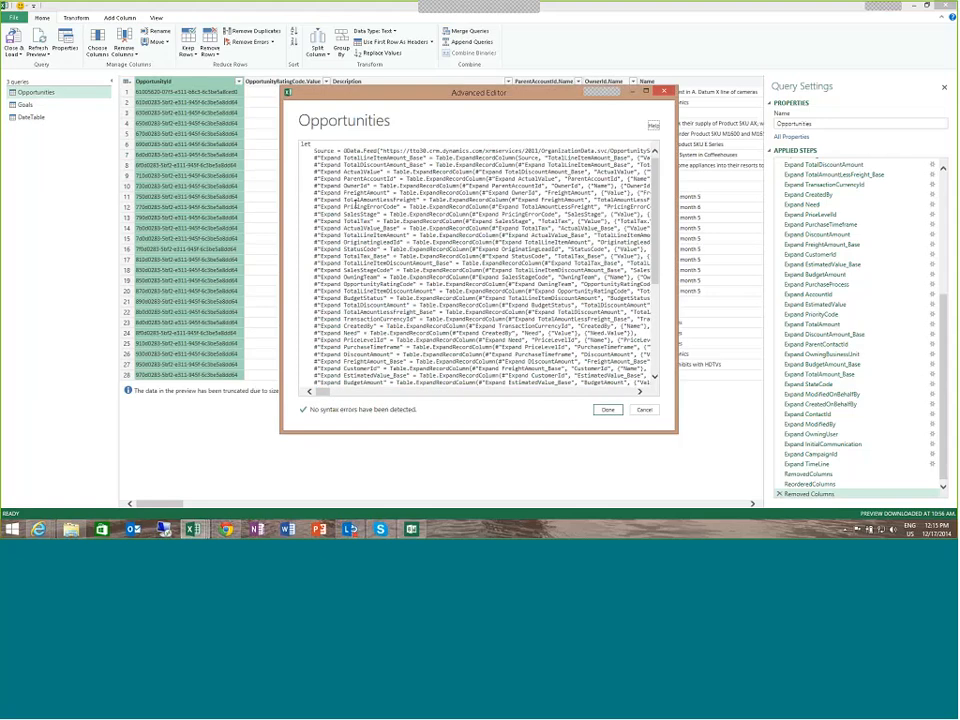
pyautogui.scroll(8, 356, 203)
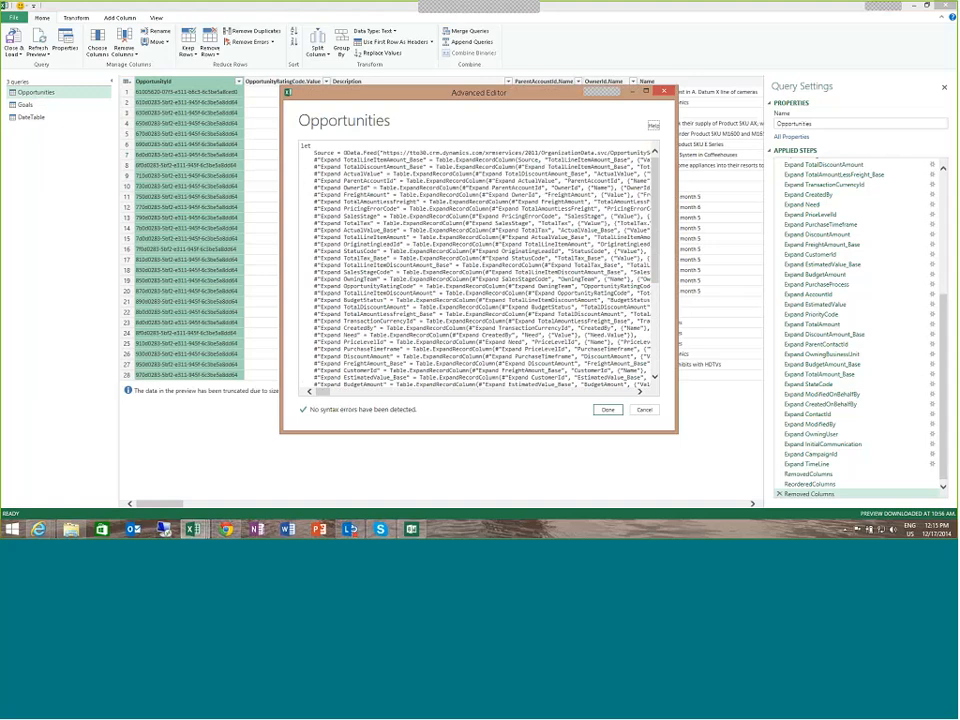
pyautogui.click(644, 410)
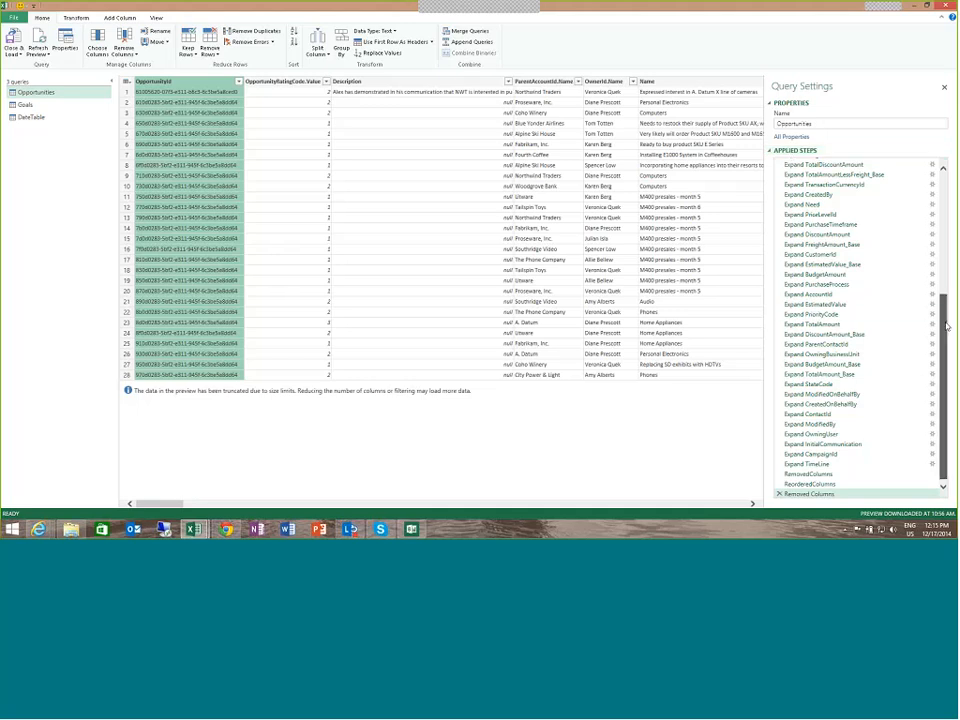
# Review the applied steps of the Opportunities query, previewing Expand BudgetAmount_Base and returning to the final Removed Columns step
pyautogui.moveTo(943, 326)
pyautogui.mouseDown()
pyautogui.moveTo(935, 188)
pyautogui.moveTo(946, 345)
pyautogui.mouseUp()
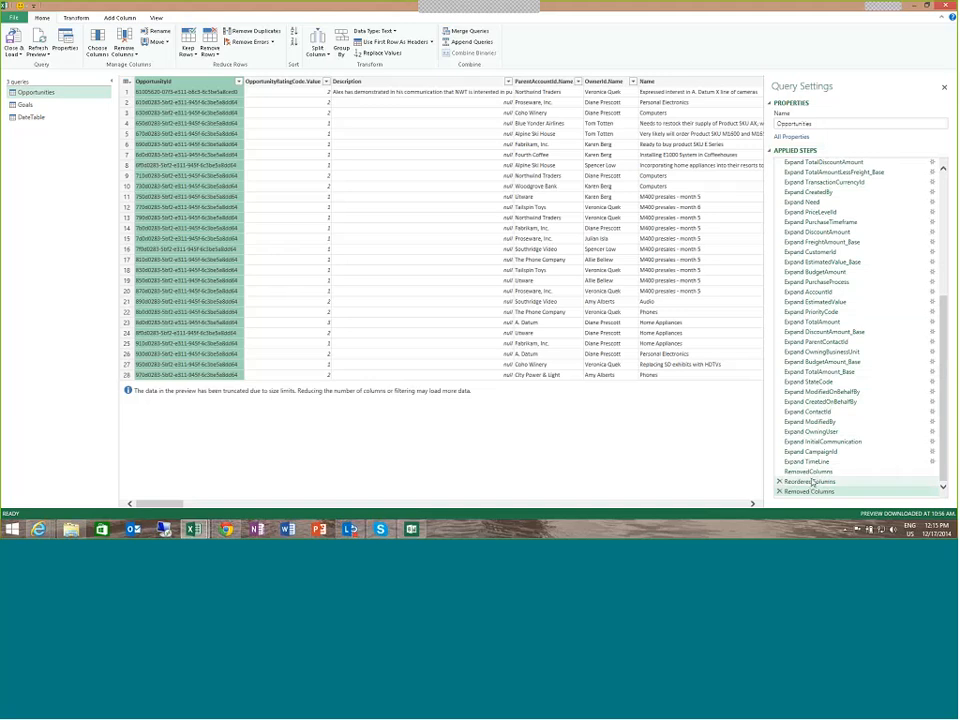
pyautogui.click(830, 365)
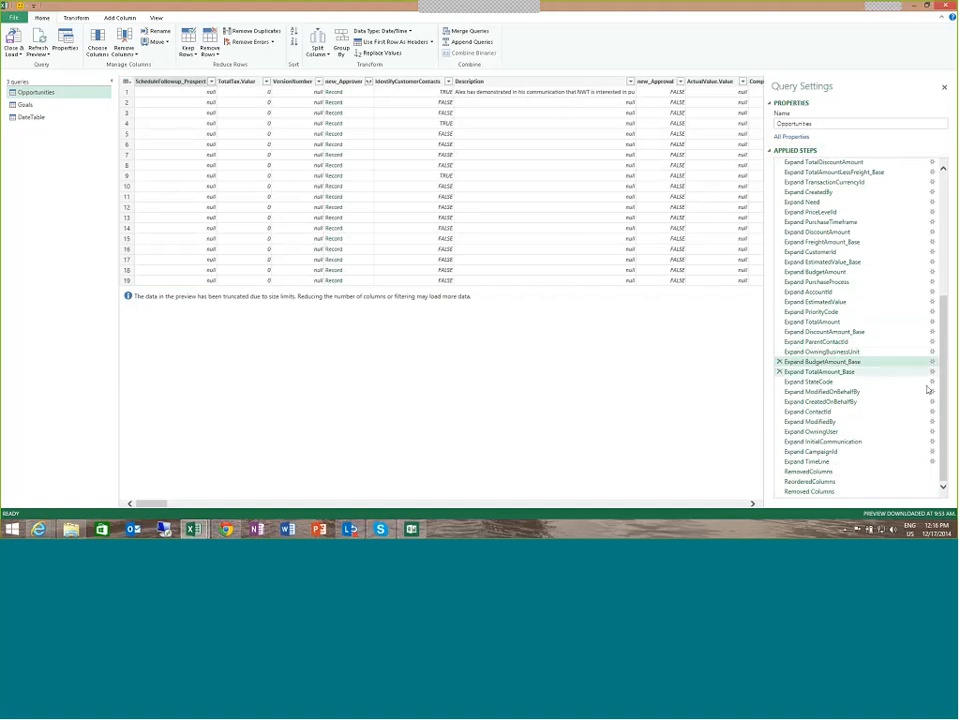
pyautogui.click(812, 491)
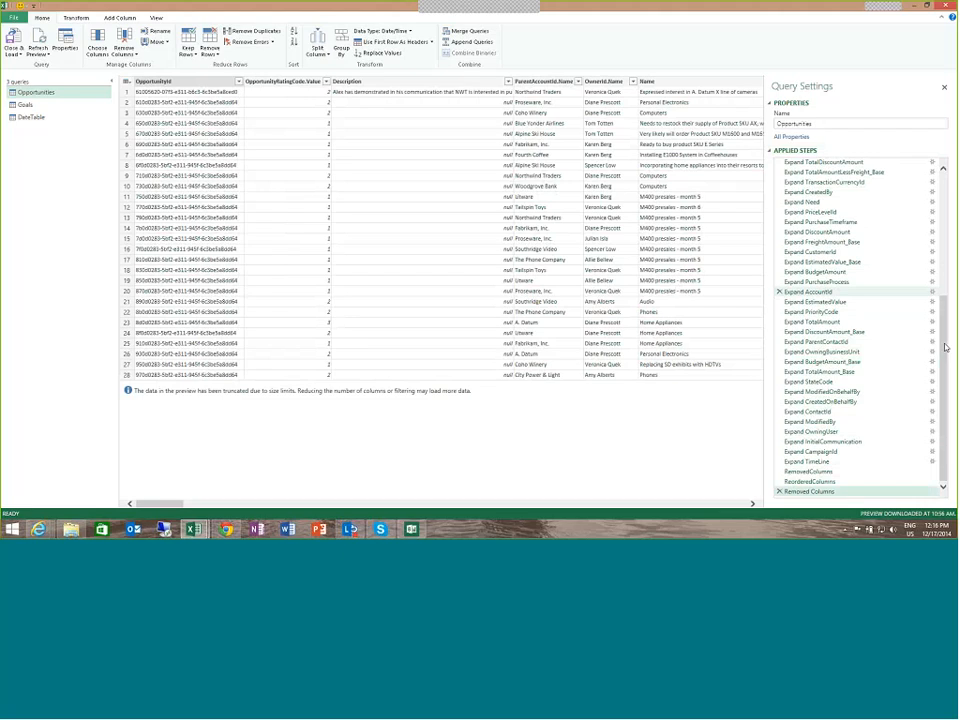
pyautogui.moveTo(944, 347); pyautogui.dragTo(943, 215)
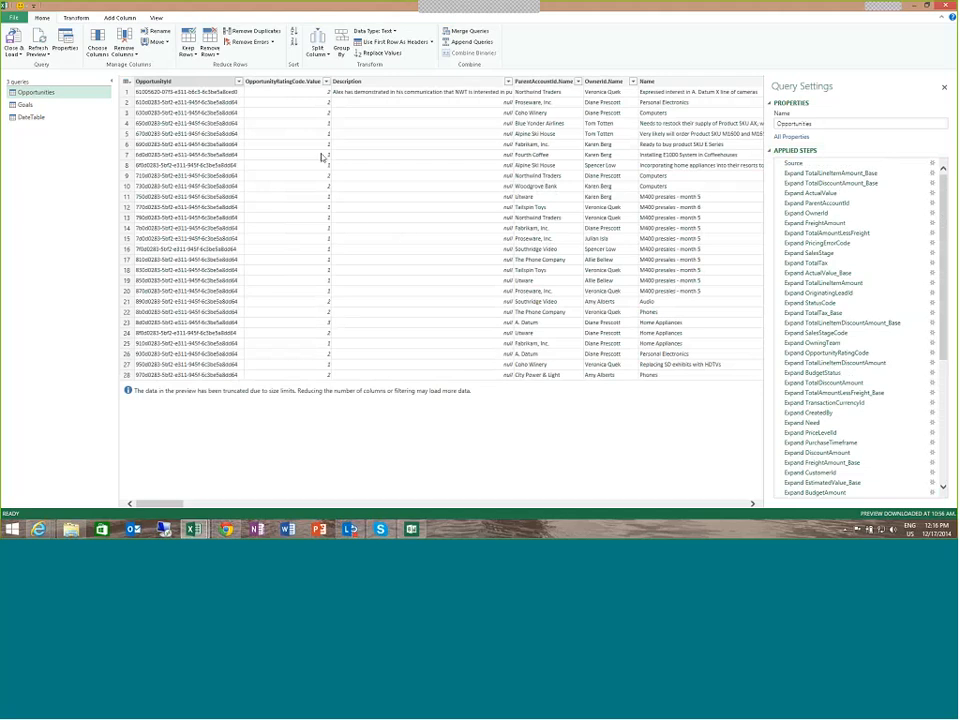
# Close and load the Opportunities query, then open the workbook's data model in PowerPivot
pyautogui.click(20, 55)
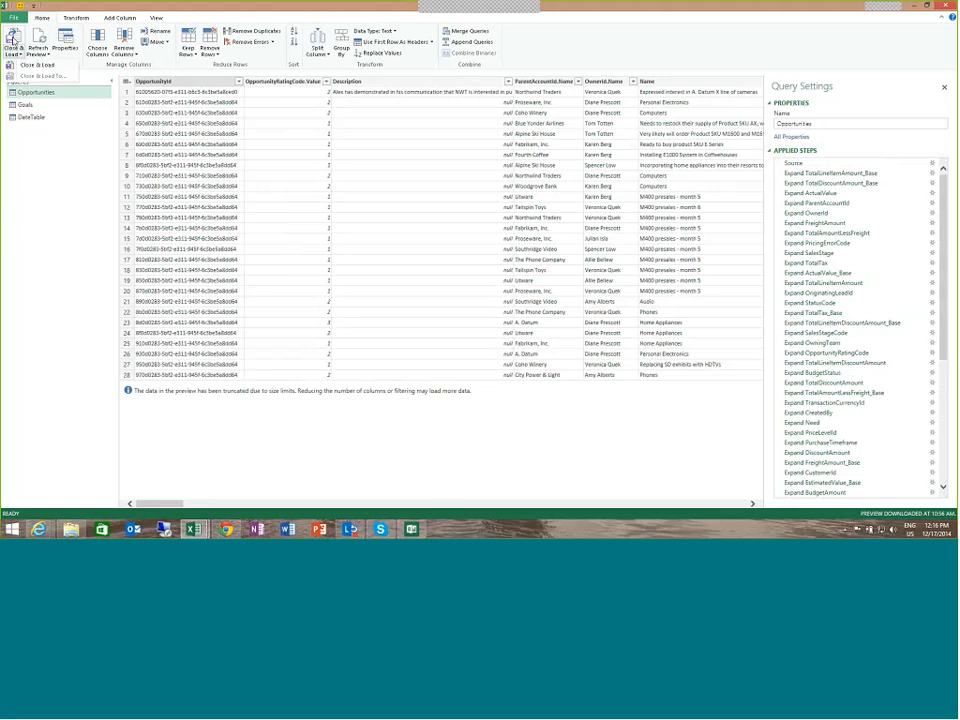
pyautogui.click(28, 66)
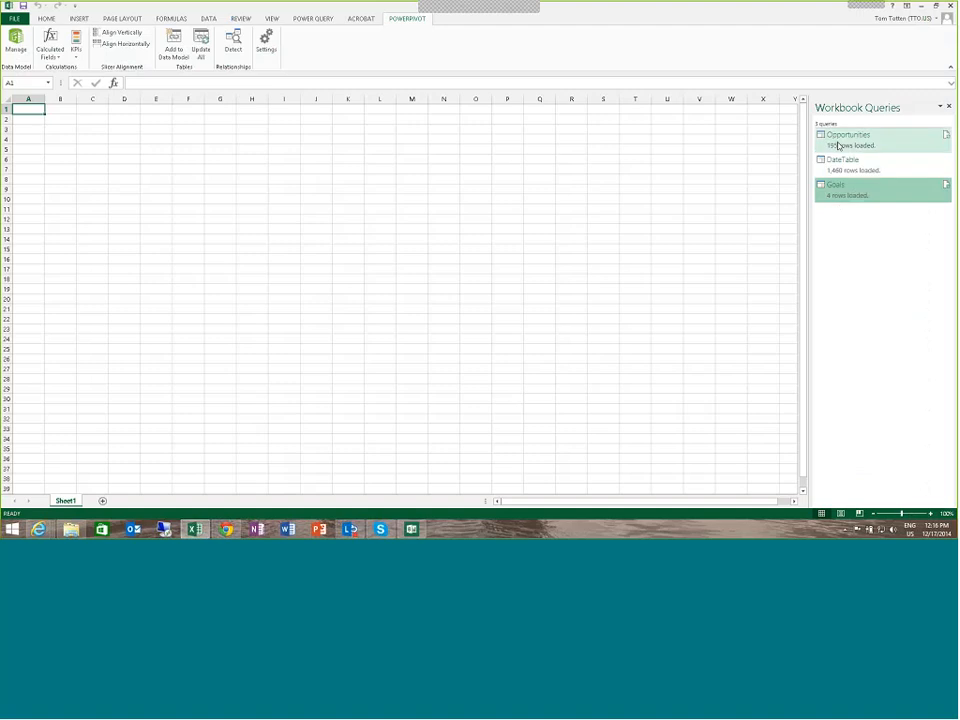
pyautogui.moveTo(838, 146)
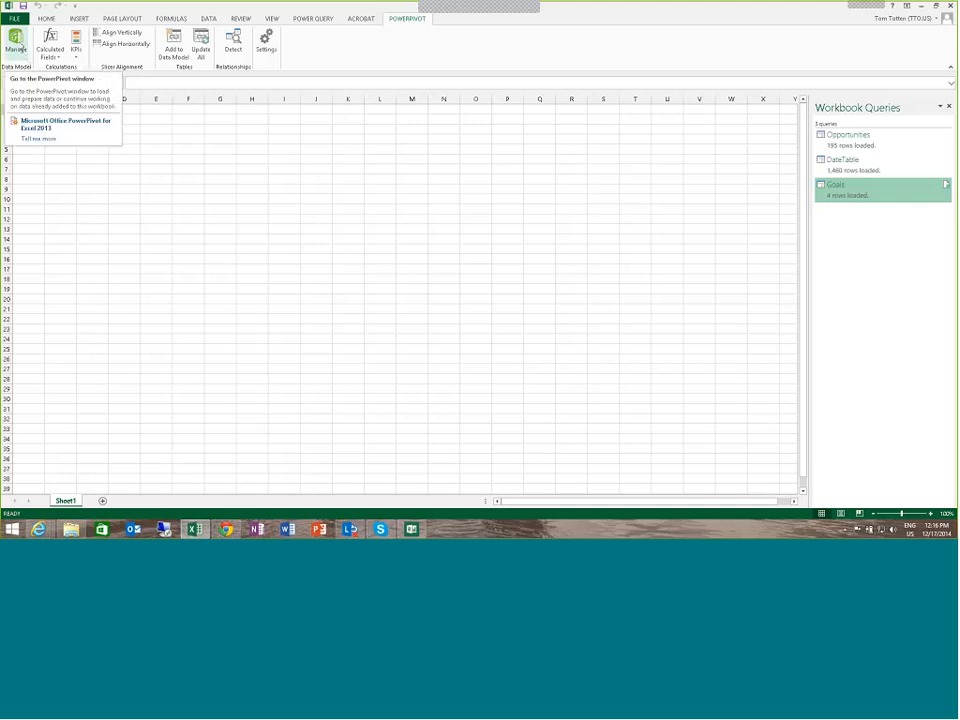
pyautogui.click(17, 48)
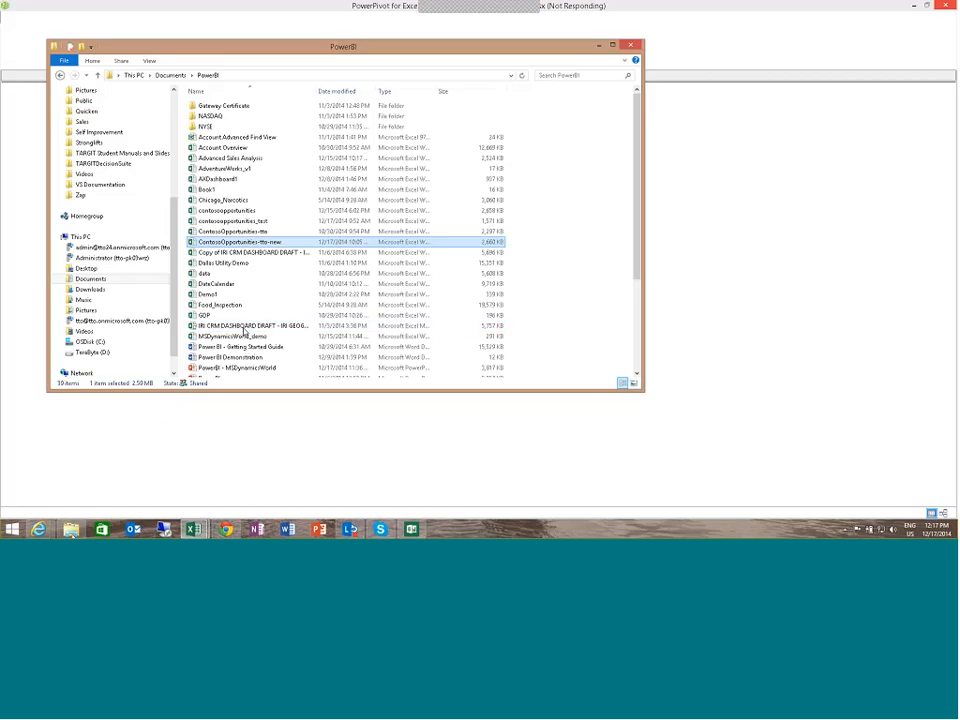
# Open the PowerViewMashupCRM workbook from the PowerBI folder and minimize the windows covering it
pyautogui.scroll(-4, 250, 337)
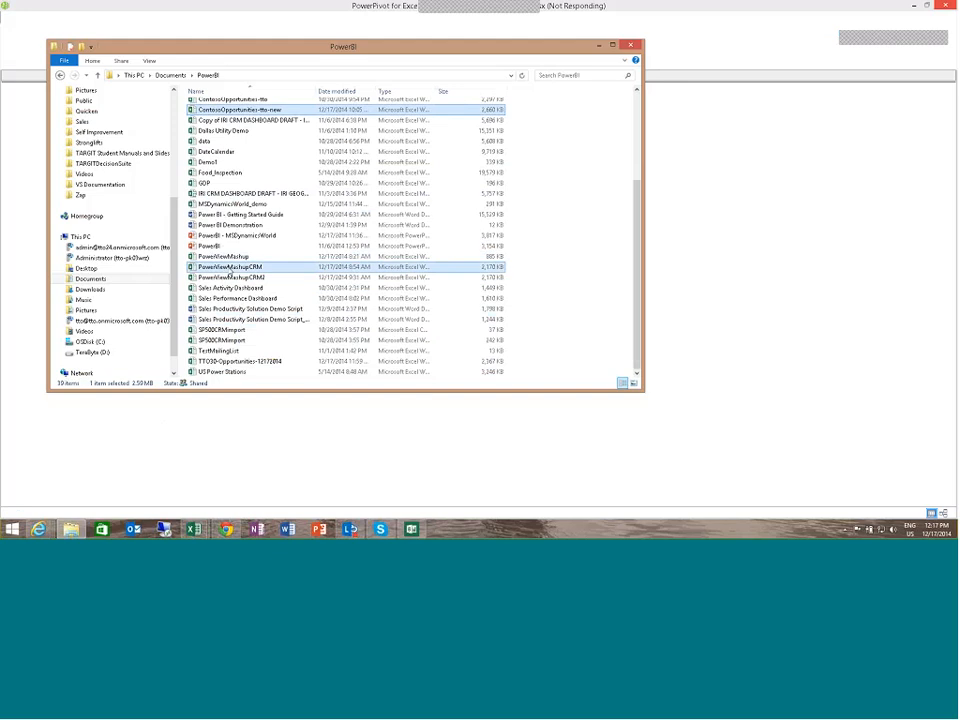
pyautogui.click(231, 267)
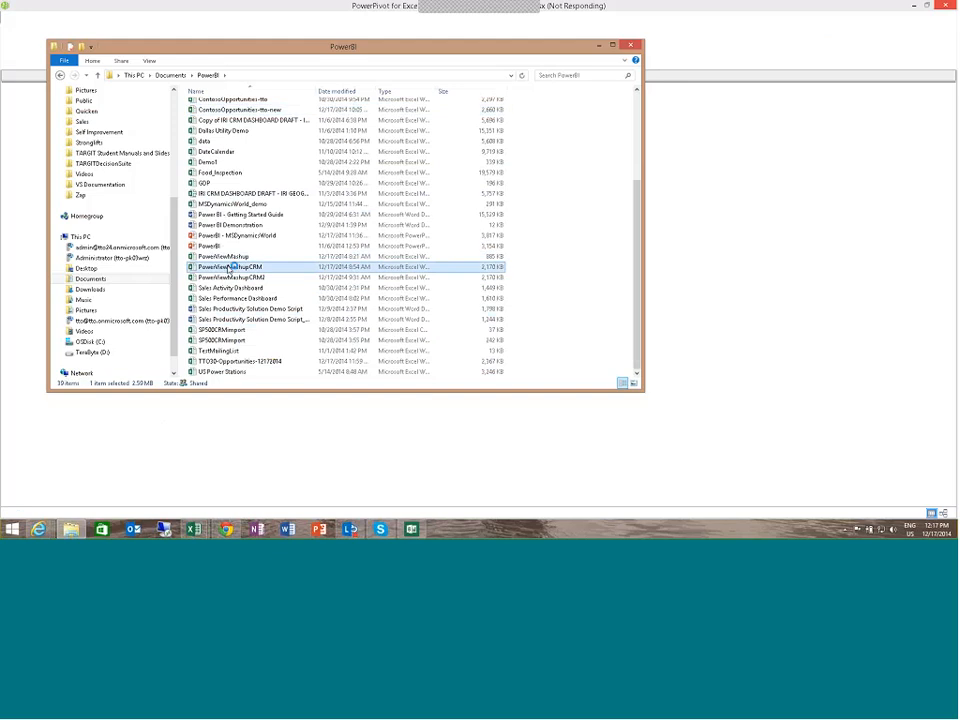
pyautogui.click(692, 10)
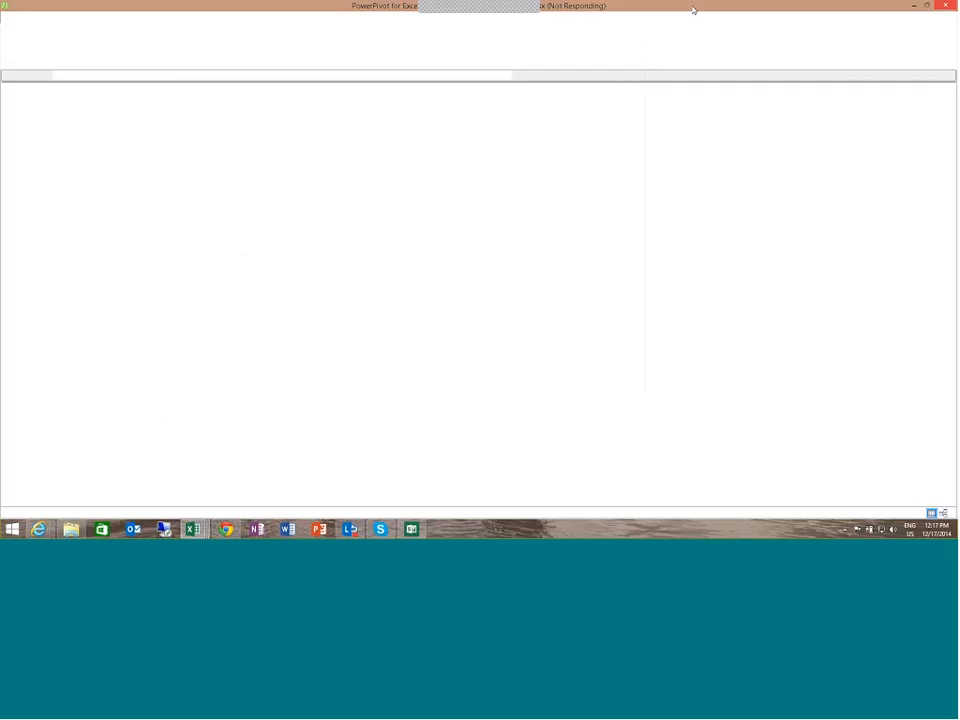
pyautogui.click(915, 8)
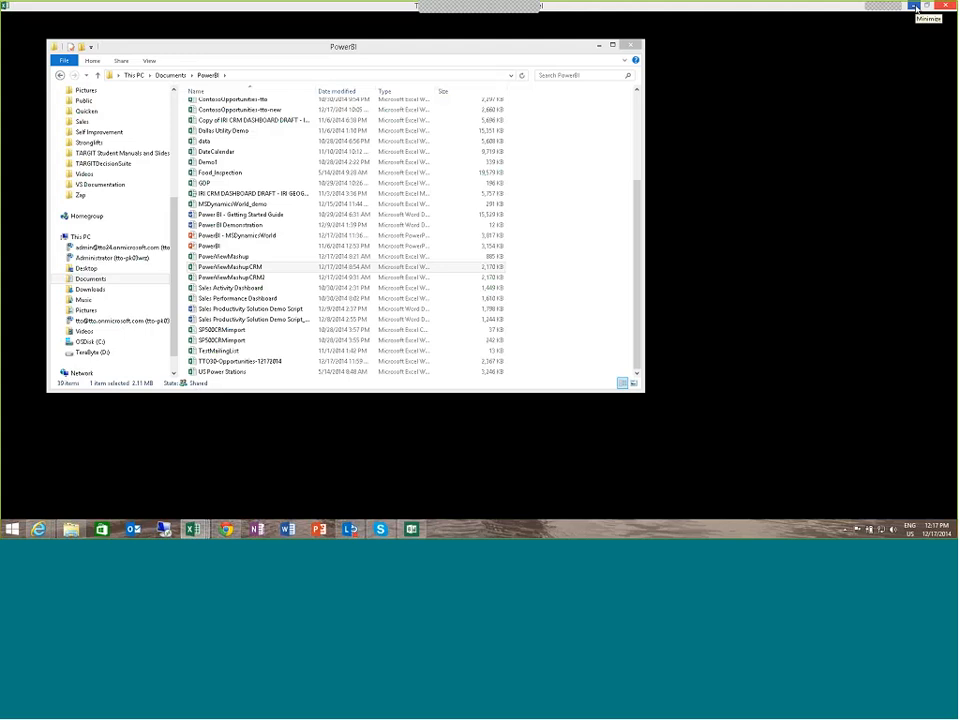
pyautogui.click(915, 8)
pyautogui.click(598, 46)
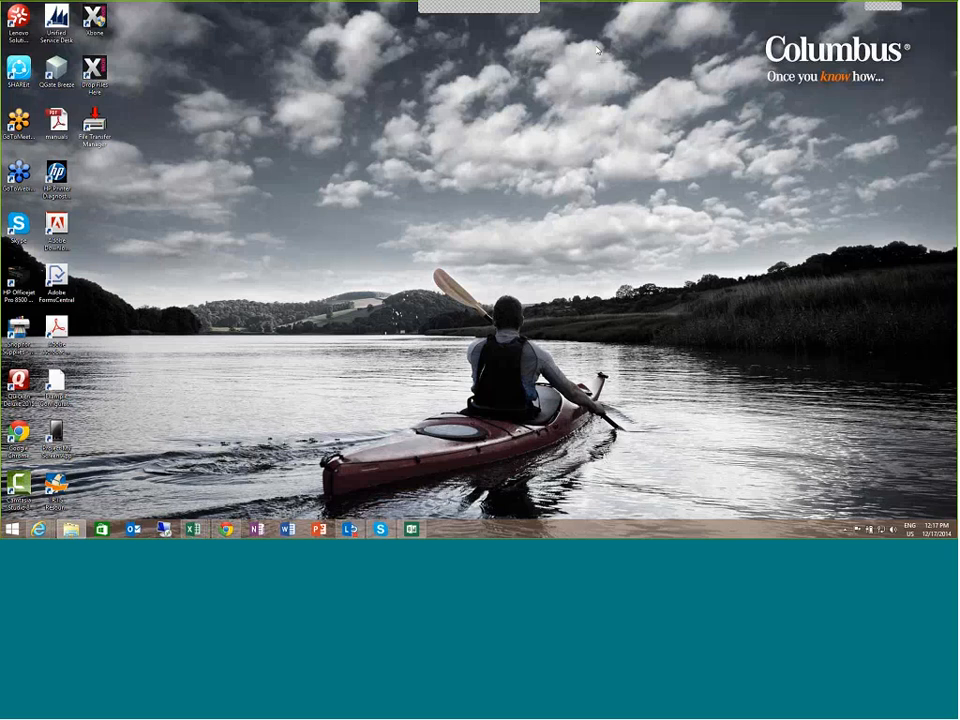
pyautogui.moveTo(0, 90); pyautogui.dragTo(836, 44)
pyautogui.moveTo(420, 44); pyautogui.dragTo(405, 2)
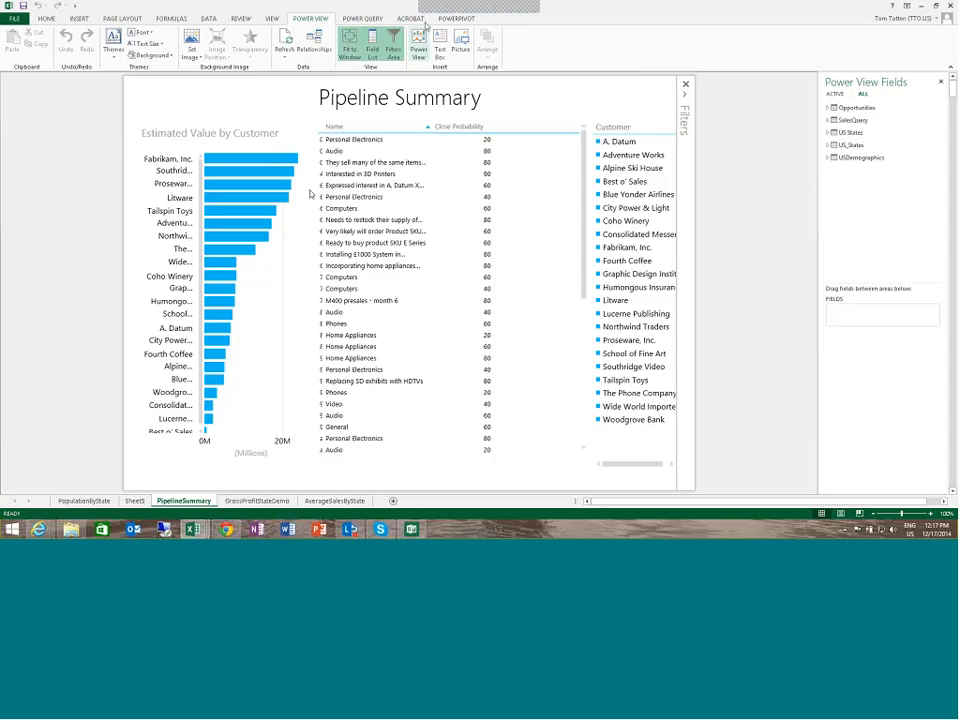
# Open the PowerViewMashupCRM data model in PowerPivot and show its tables in Diagram View
pyautogui.click(454, 19)
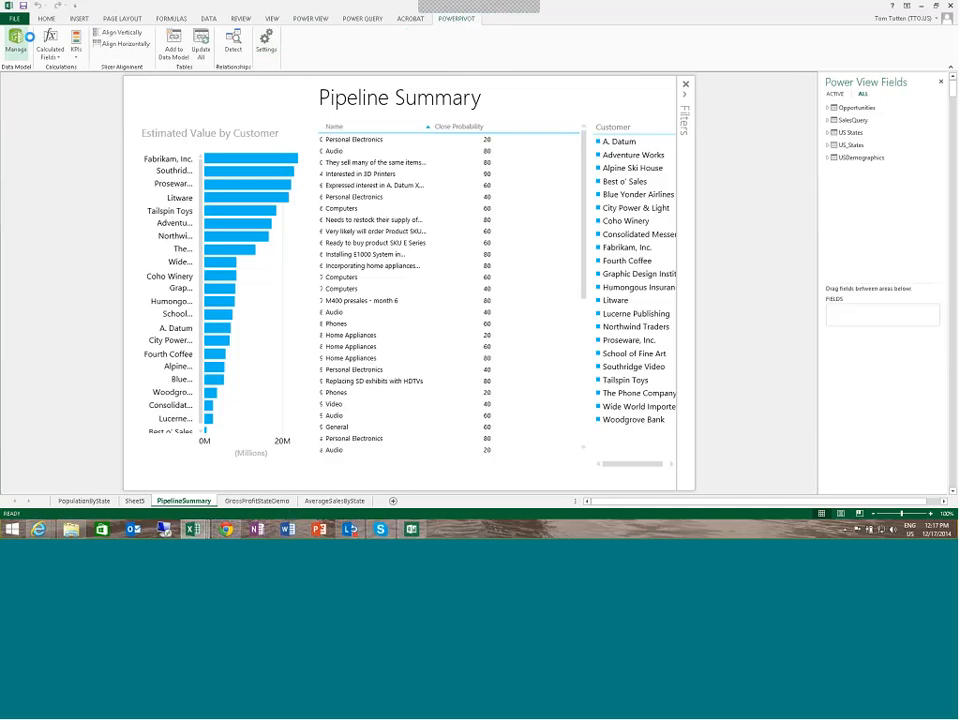
pyautogui.click(30, 37)
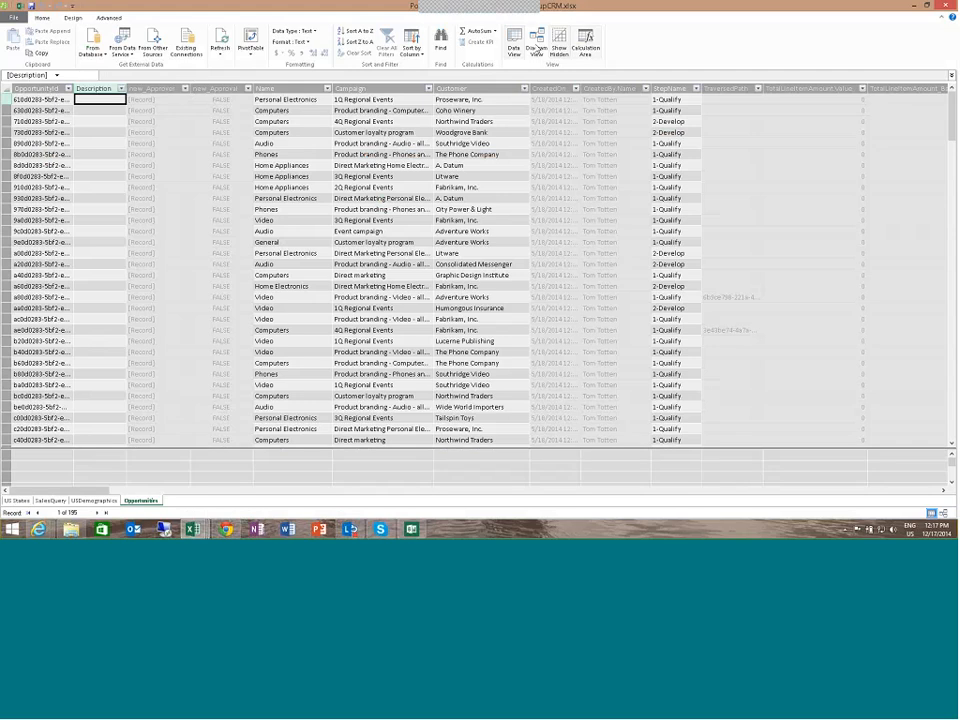
pyautogui.click(539, 41)
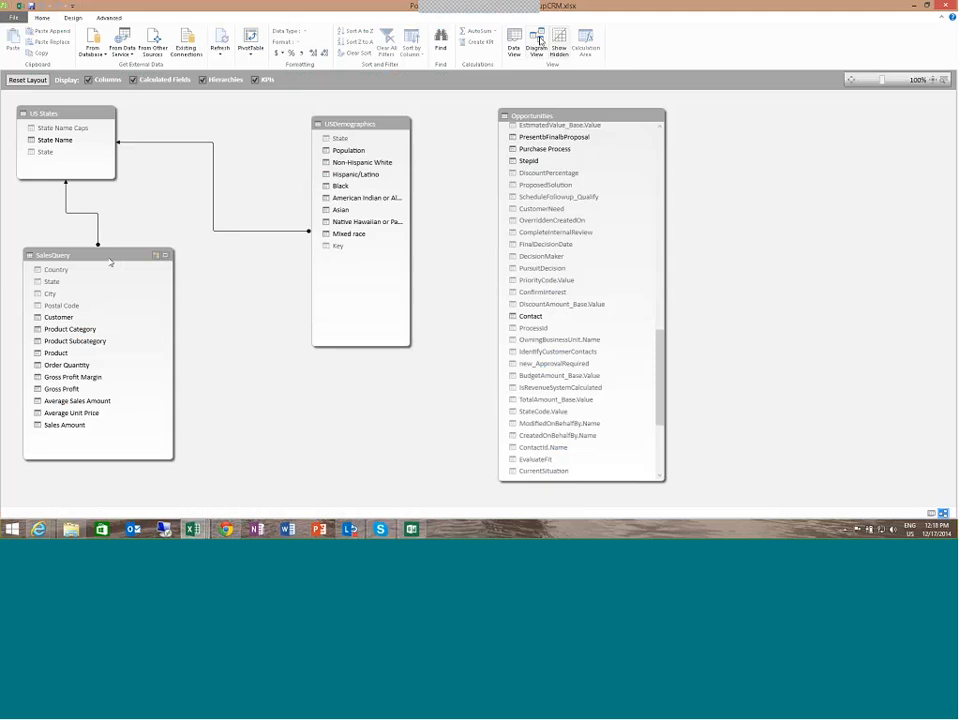
# Shift the SalesQuery, US States, USDemographics and Opportunities tables slightly in the diagram and close the PowerPivot window
pyautogui.moveTo(107, 259); pyautogui.dragTo(123, 270)
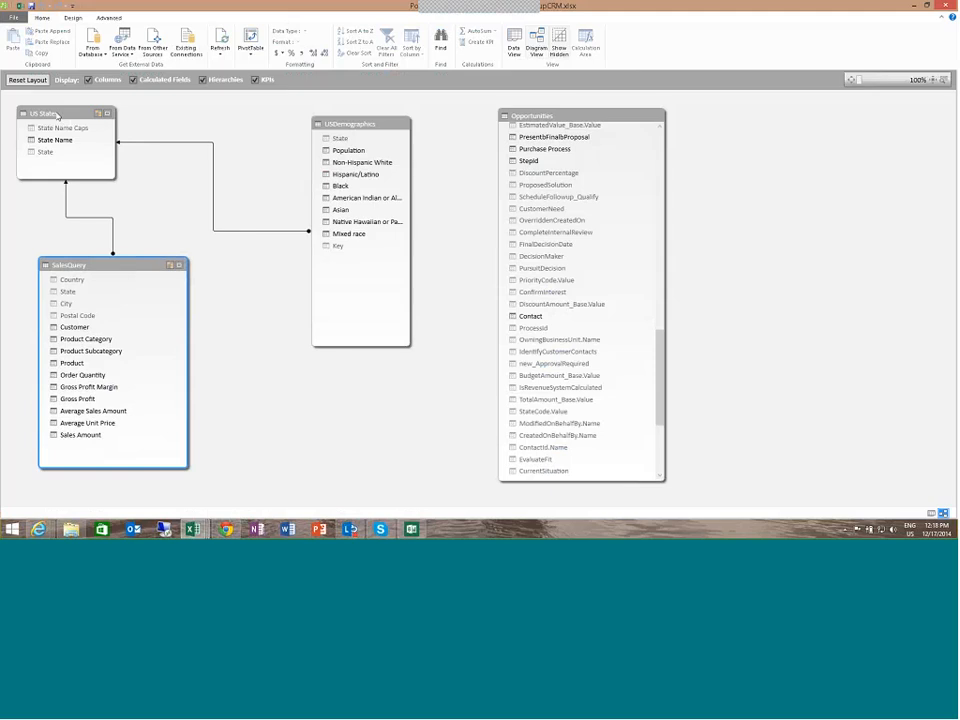
pyautogui.moveTo(65, 114); pyautogui.dragTo(75, 115)
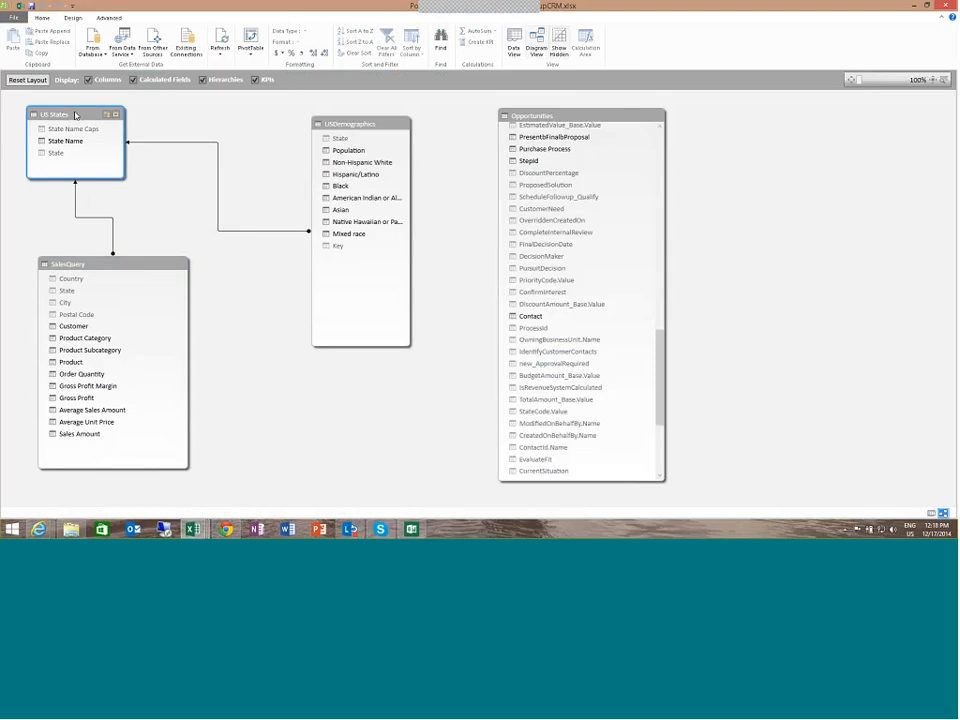
pyautogui.moveTo(358, 127); pyautogui.dragTo(366, 147)
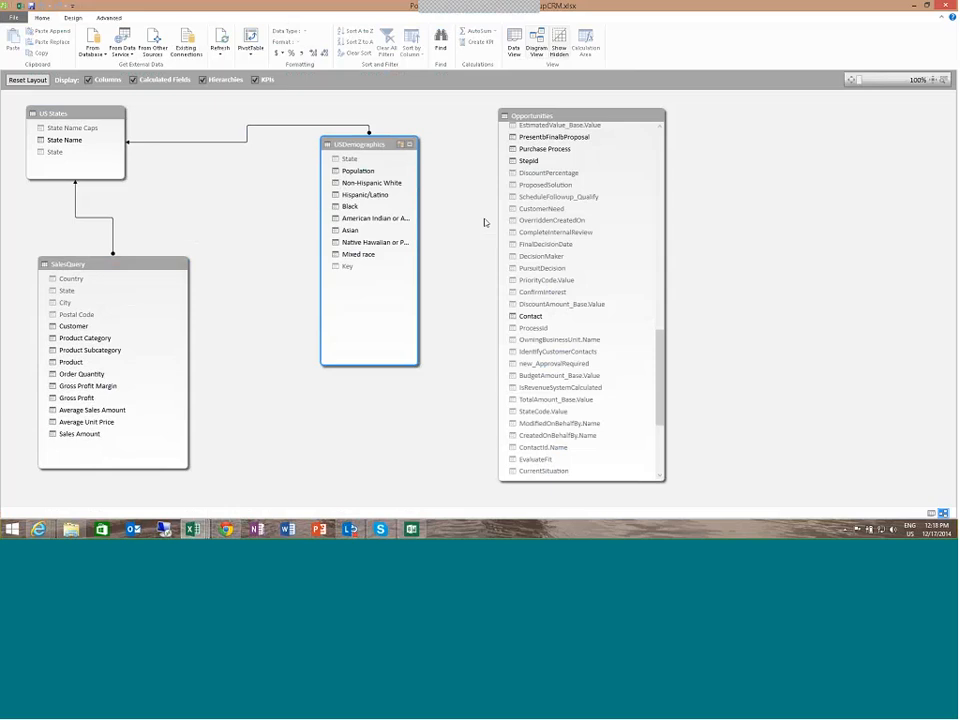
pyautogui.click(612, 117)
pyautogui.moveTo(612, 117); pyautogui.dragTo(626, 114)
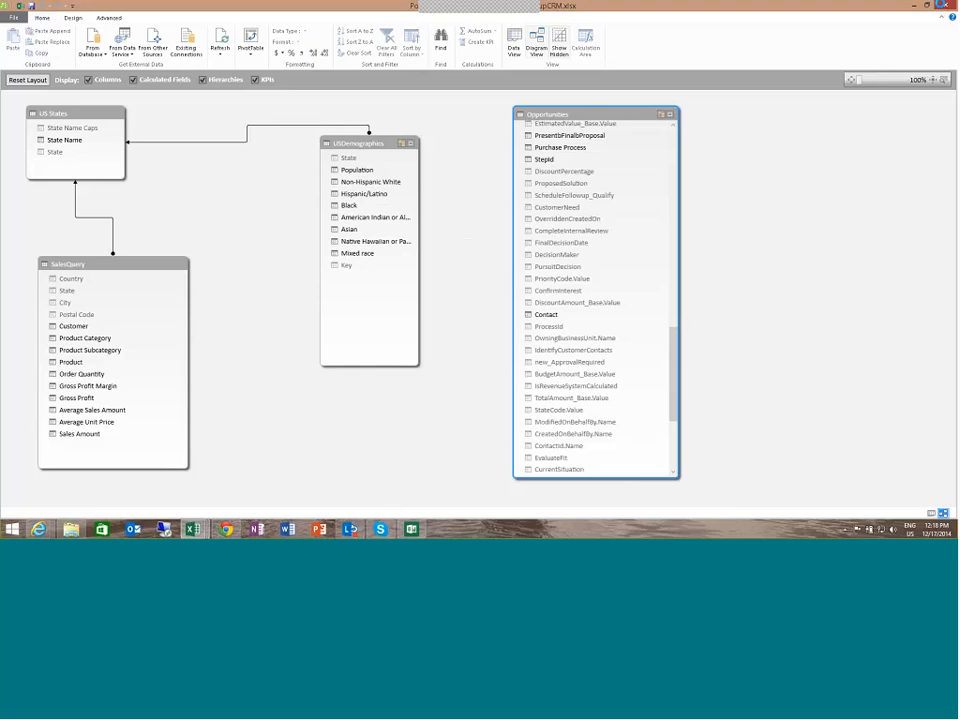
pyautogui.click(944, 7)
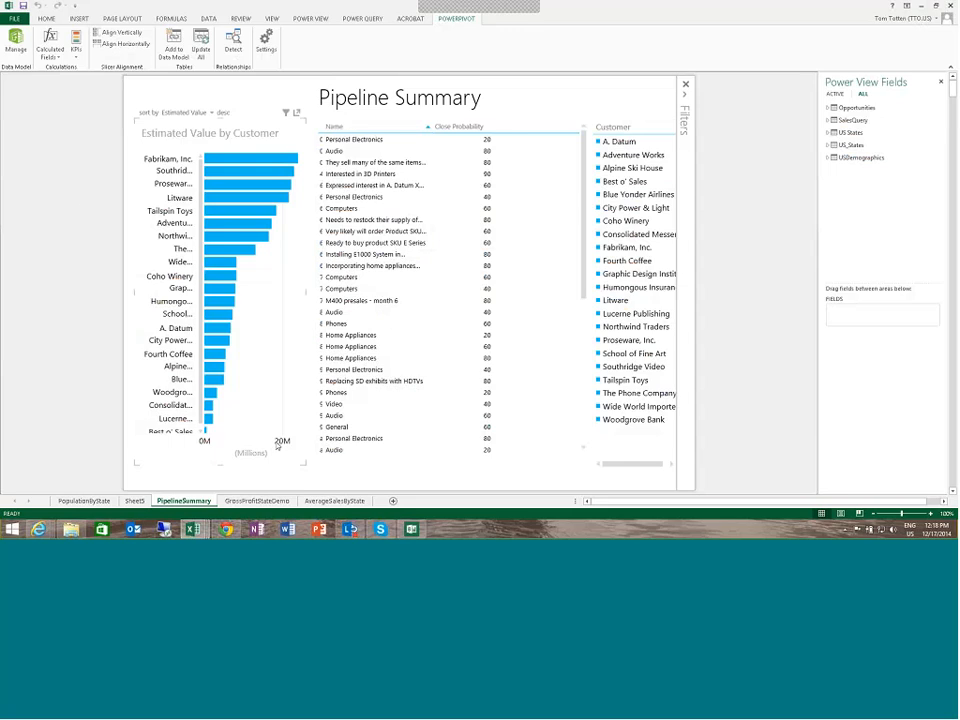
# Add a new worksheet after PipelineSummary and insert a blank Power View report
pyautogui.click(394, 501)
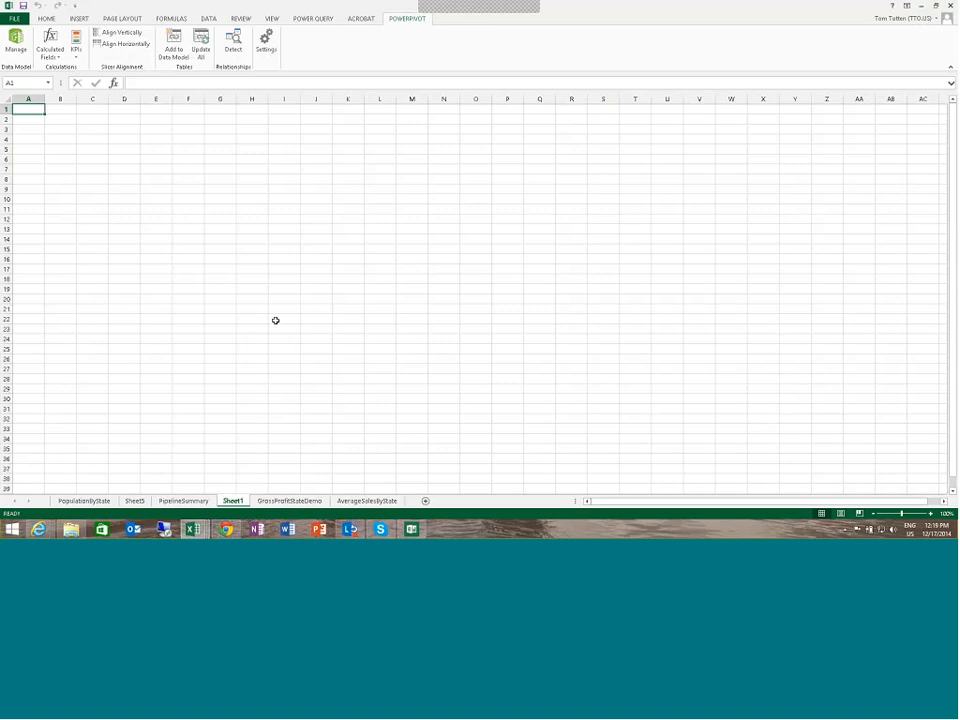
pyautogui.click(80, 19)
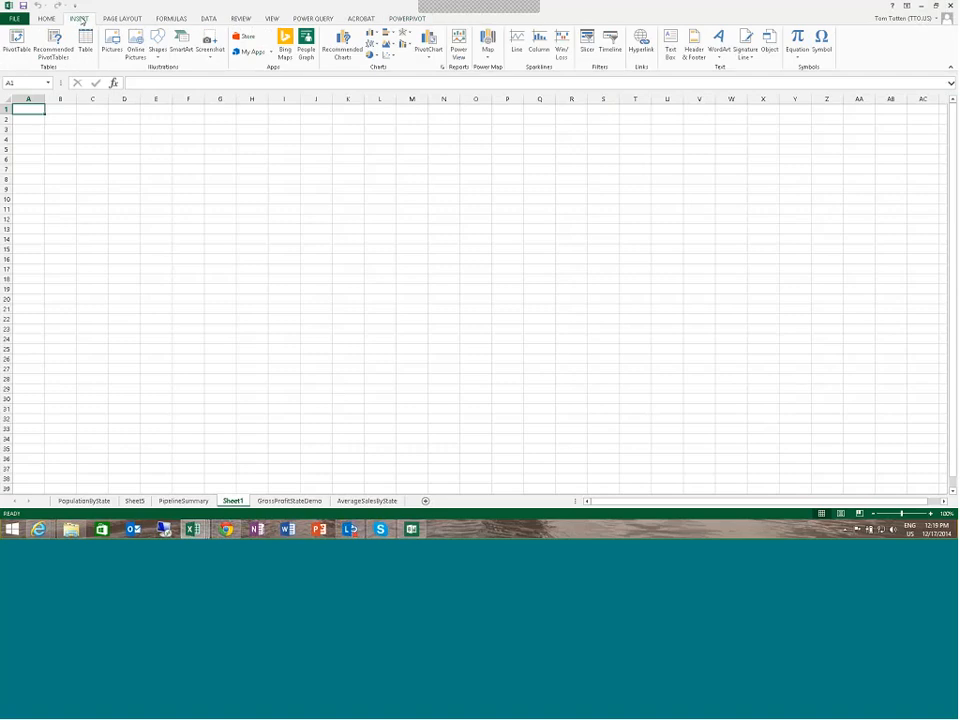
pyautogui.click(459, 42)
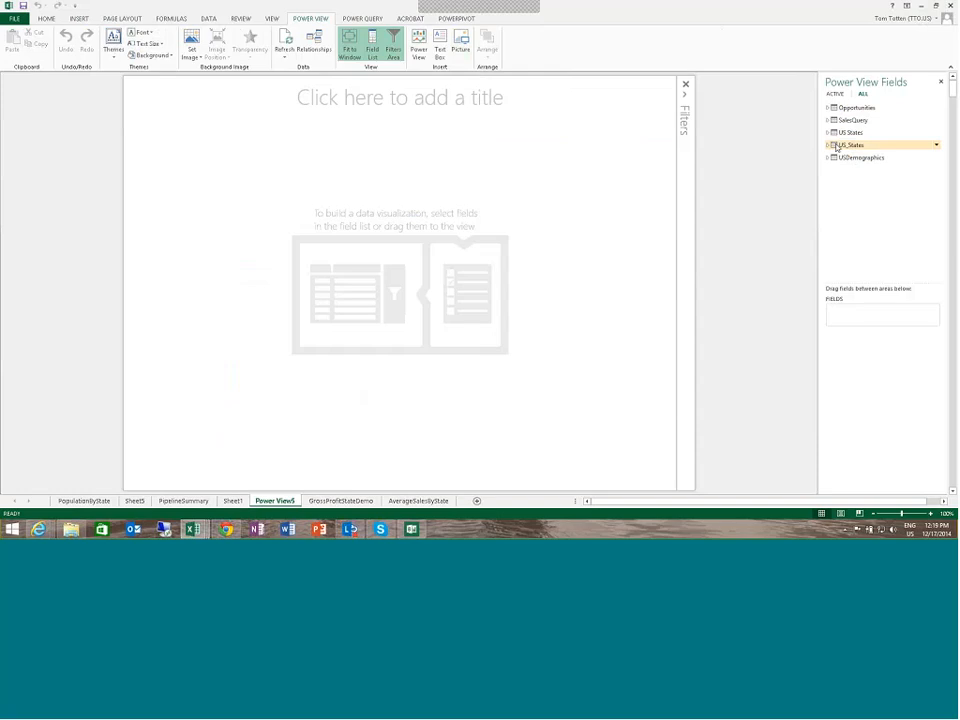
# Build a Power View table from State Name in US States, Sales Amount in SalesQuery and Population in USDemographics
pyautogui.moveTo(835, 147); pyautogui.dragTo(850, 150)
pyautogui.moveTo(850, 148); pyautogui.dragTo(832, 134)
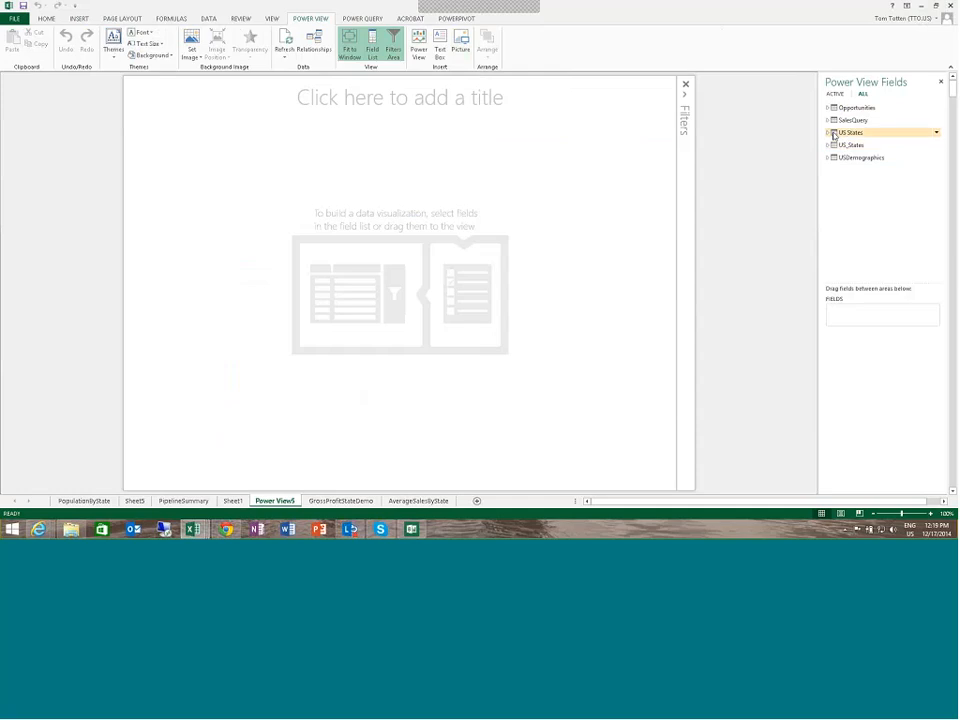
pyautogui.click(828, 133)
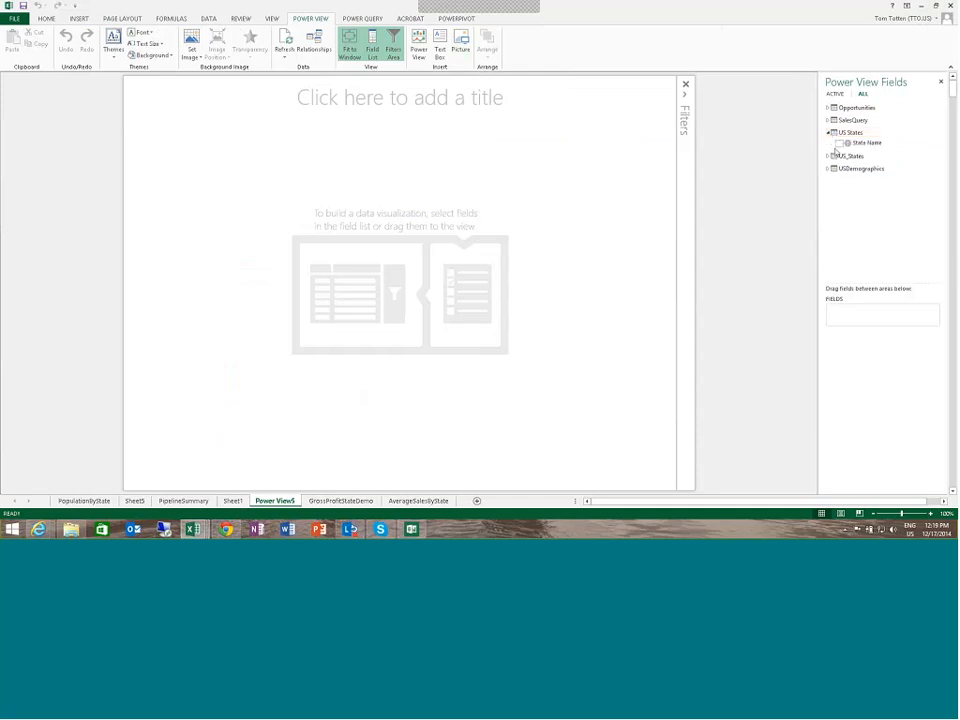
pyautogui.click(840, 144)
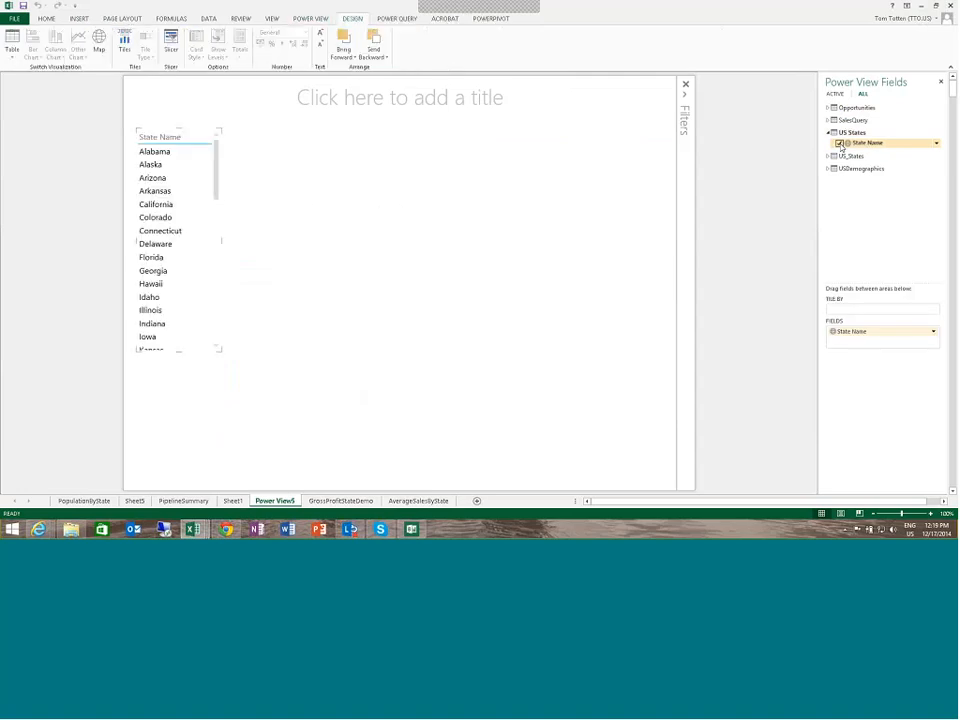
pyautogui.click(828, 120)
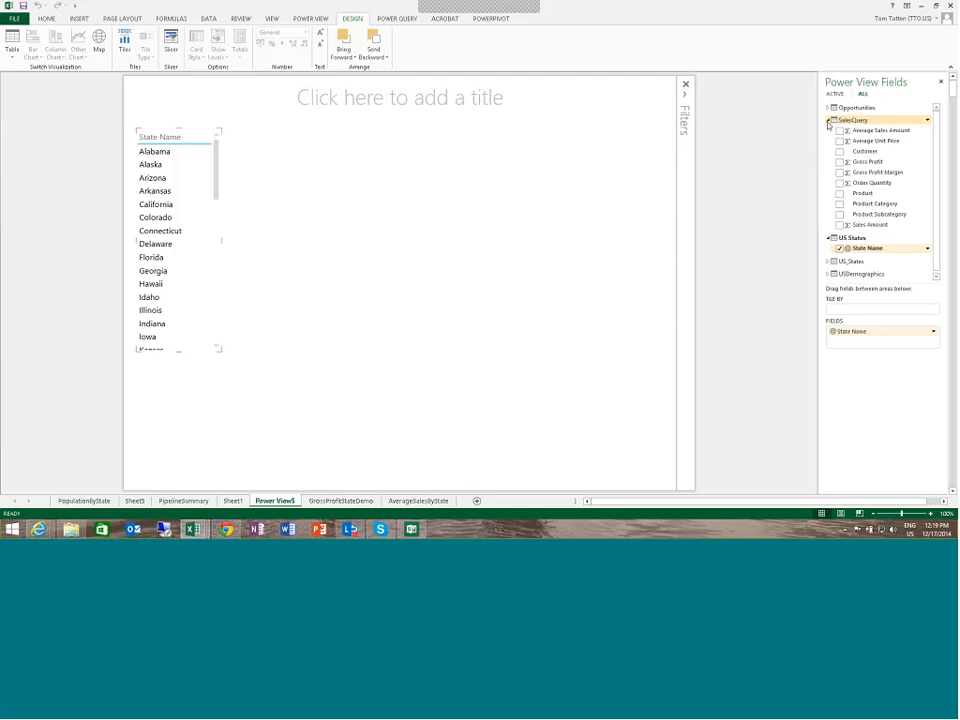
pyautogui.click(840, 225)
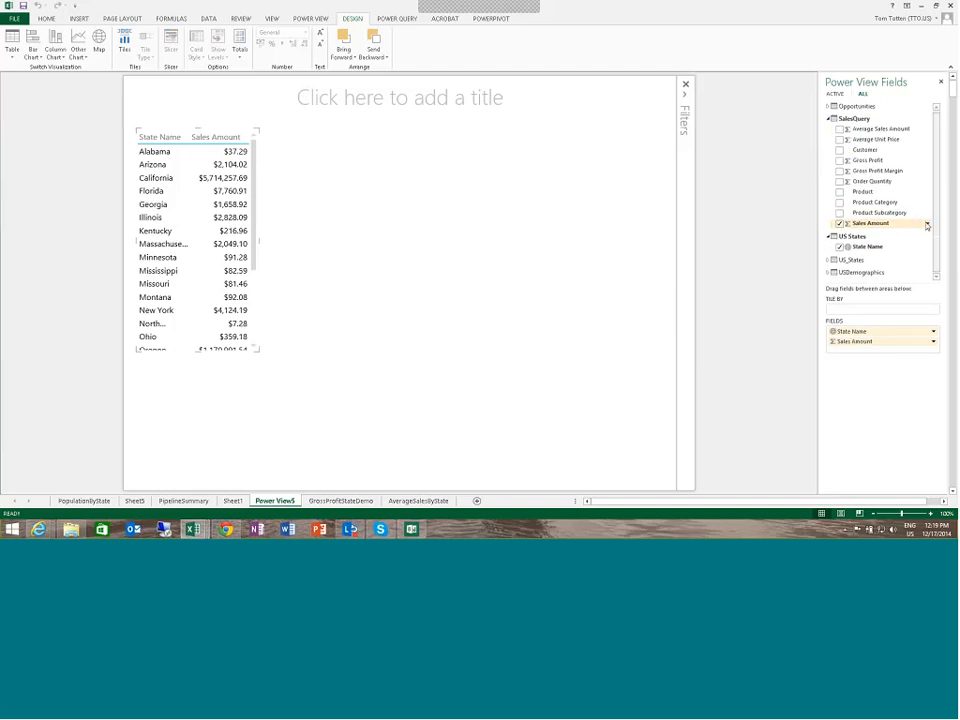
pyautogui.click(829, 272)
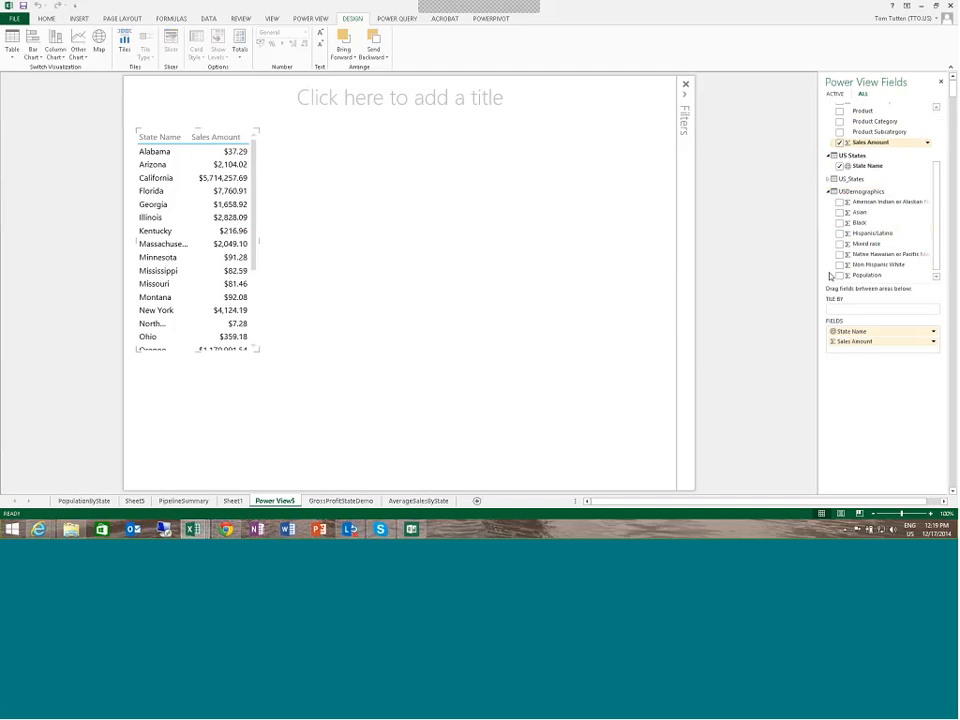
pyautogui.click(838, 275)
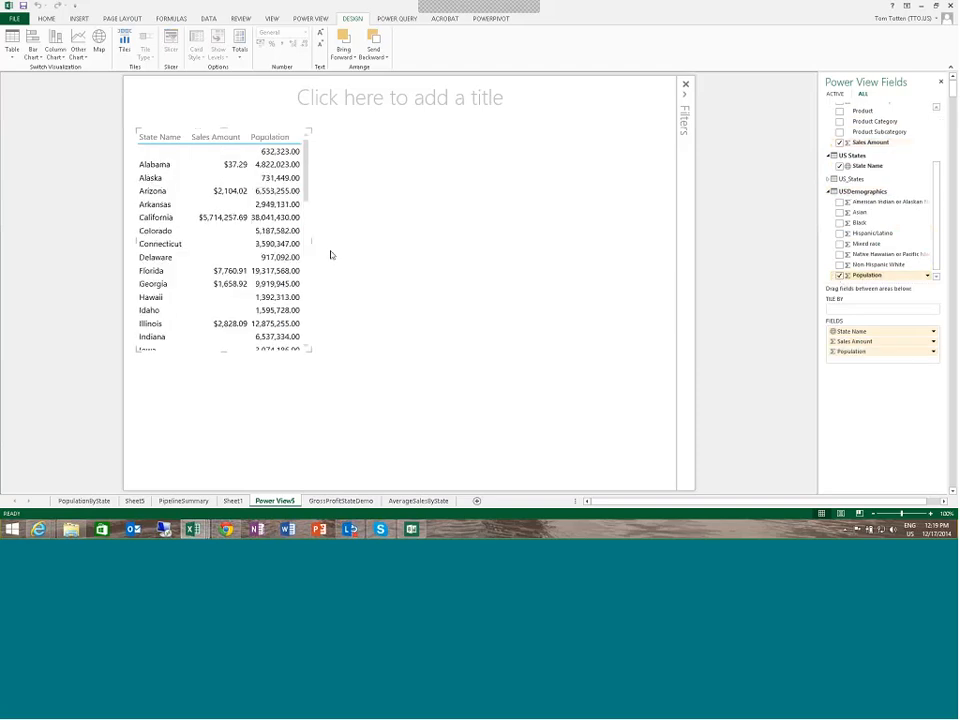
# Widen the table slightly and sort it in descending order, first by Population and finally by Sales Amount
pyautogui.moveTo(310, 241); pyautogui.dragTo(336, 241)
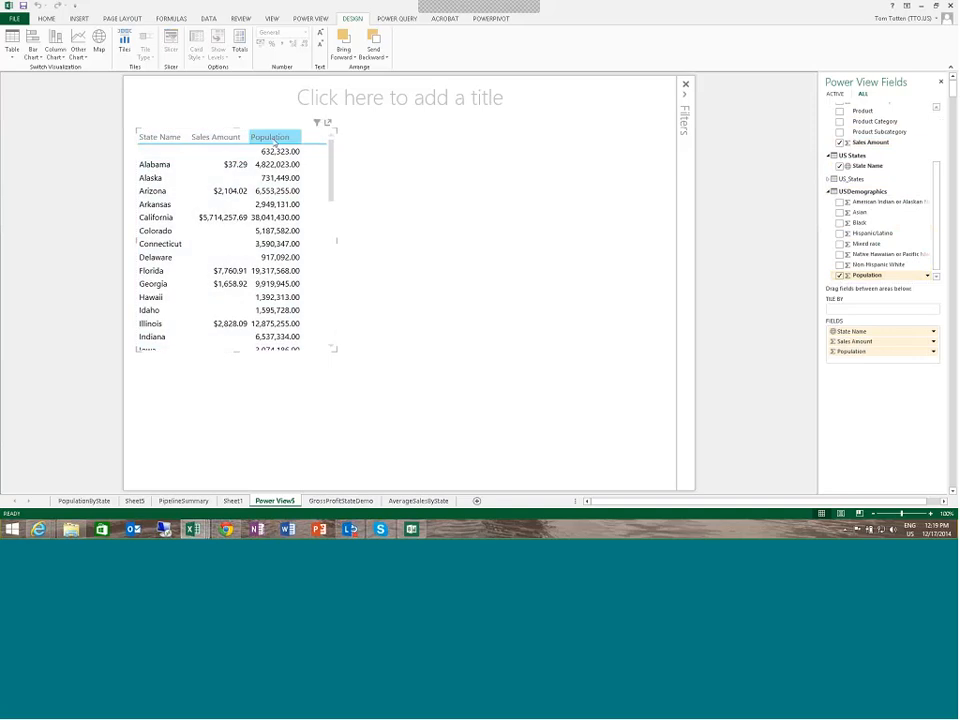
pyautogui.click(274, 140)
pyautogui.click(274, 140)
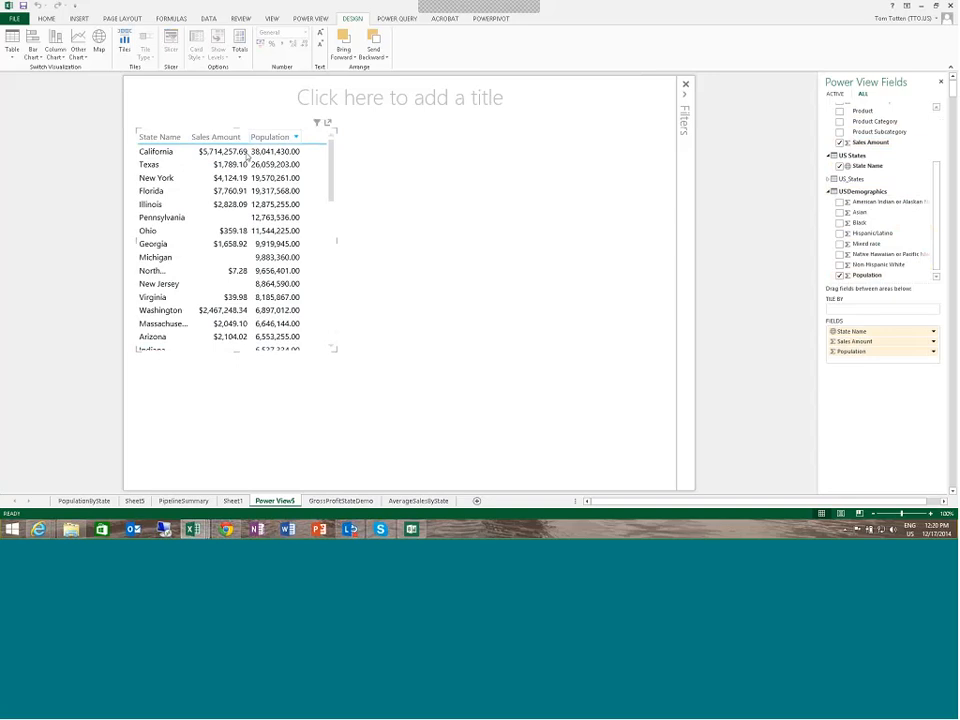
pyautogui.click(213, 138)
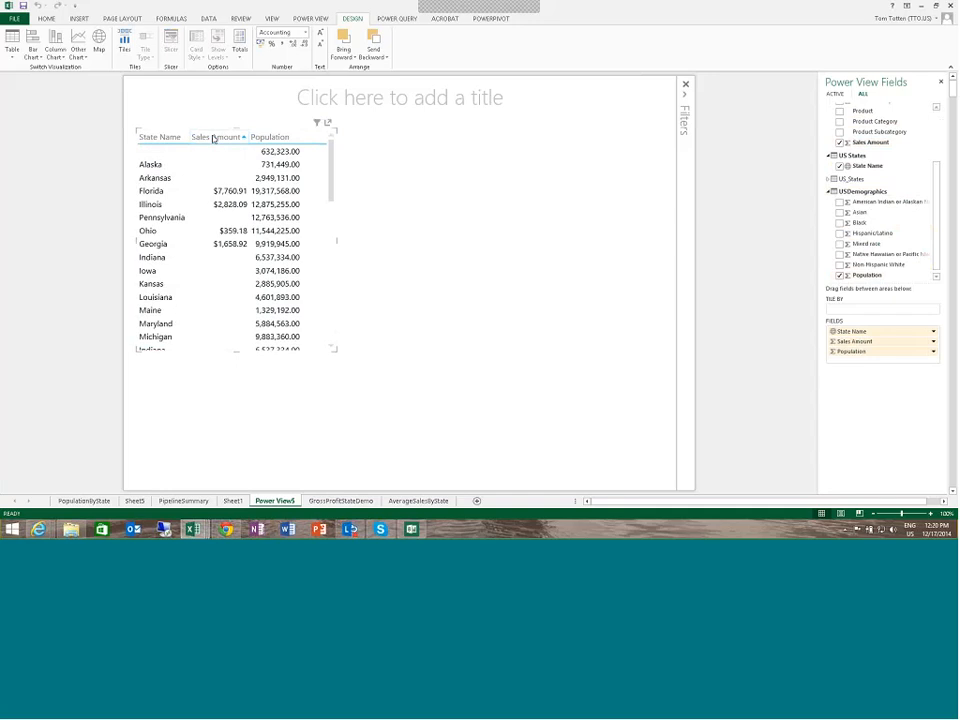
pyautogui.click(214, 139)
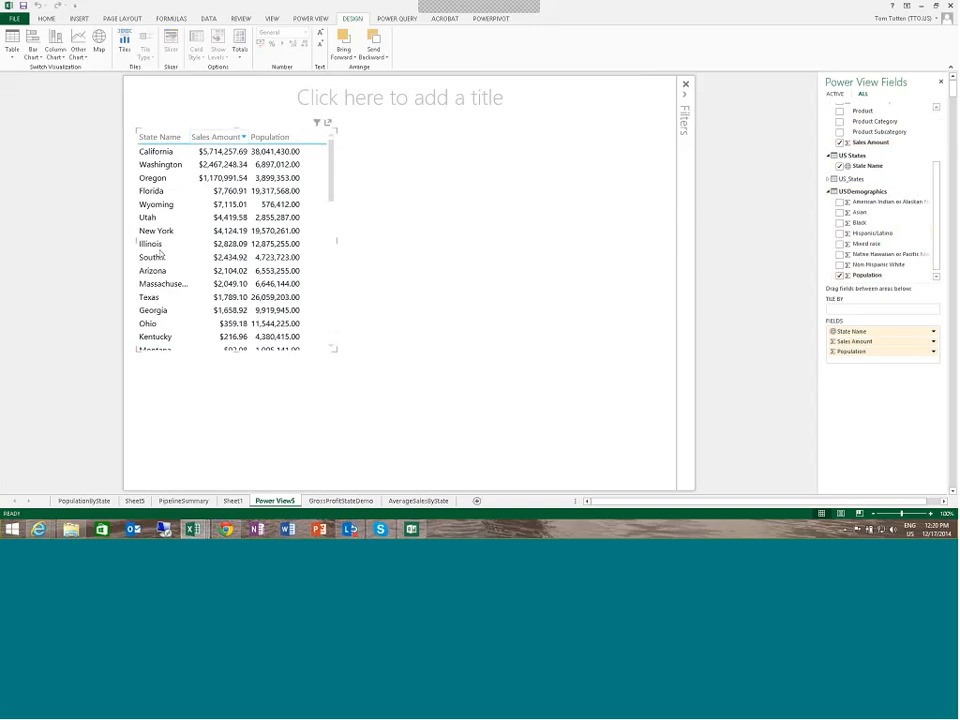
# View the PopulationByState map report and bring up the PipelineSummary report
pyautogui.click(87, 500)
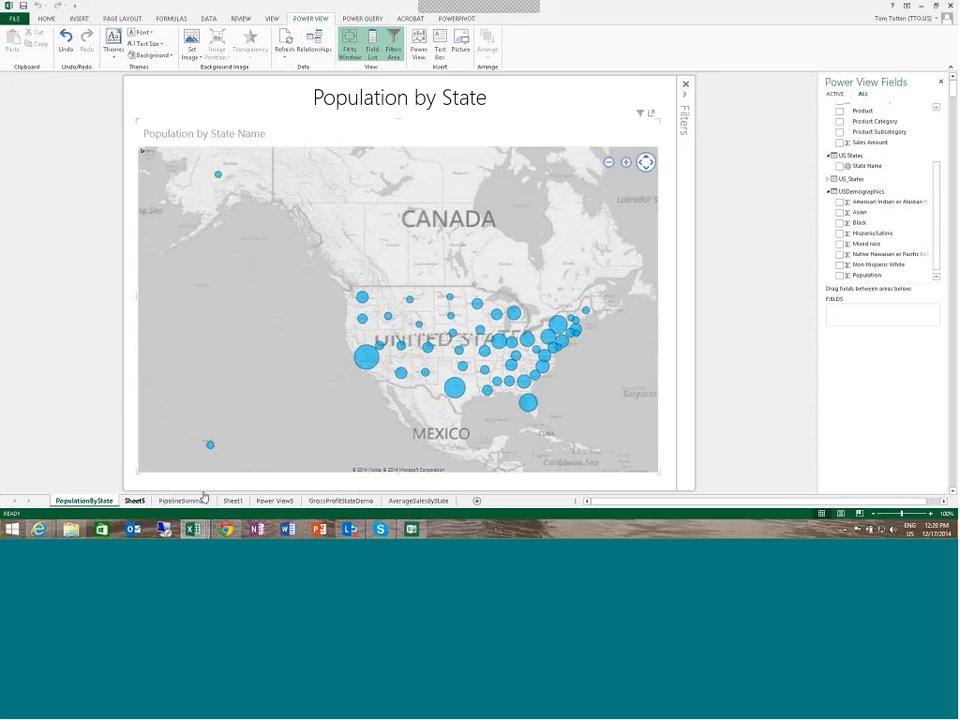
pyautogui.click(137, 501)
pyautogui.click(175, 501)
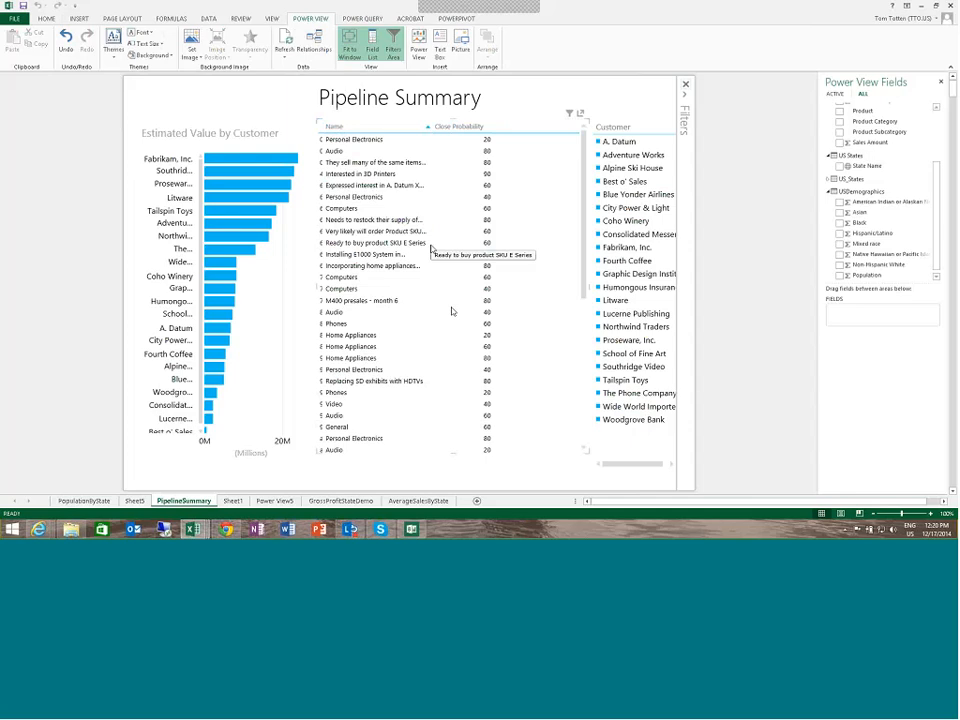
# Filter the Pipeline Summary by several customers from Adventure Works to Graphic Design Institute, clear the filter, and highlight the third bar in the Estimated Value chart
pyautogui.click(625, 157)
pyautogui.click(625, 157)
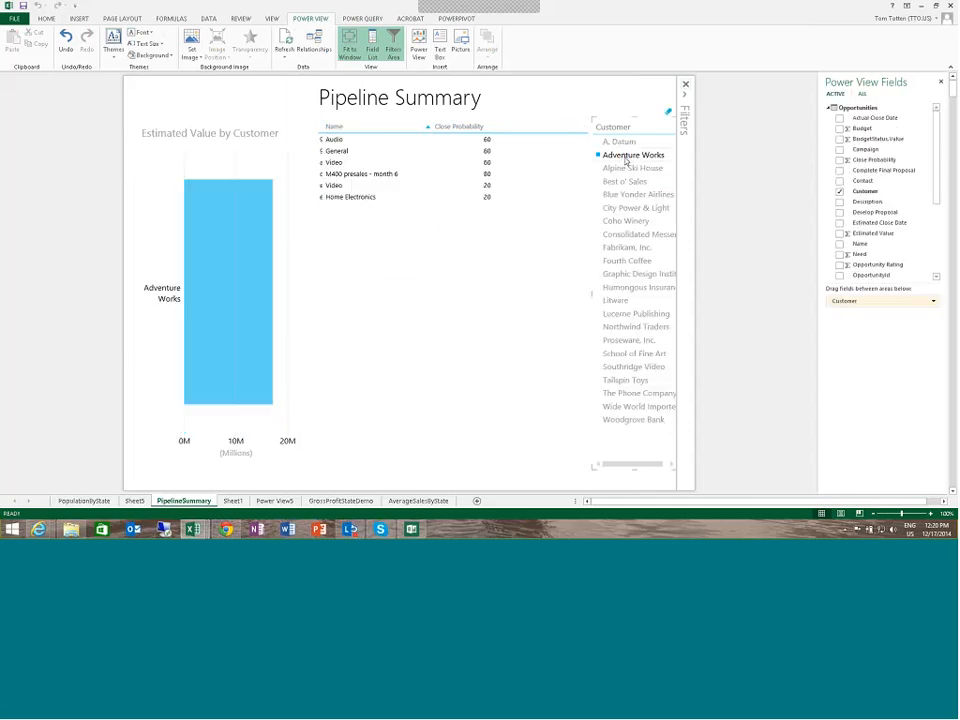
pyautogui.click(627, 168)
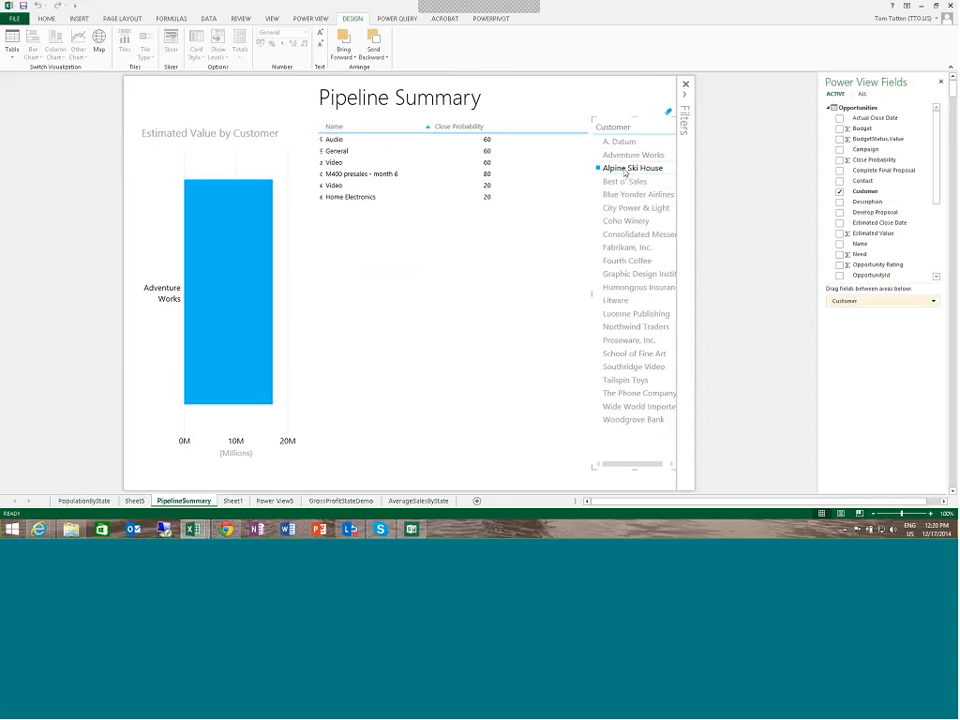
pyautogui.click(627, 182)
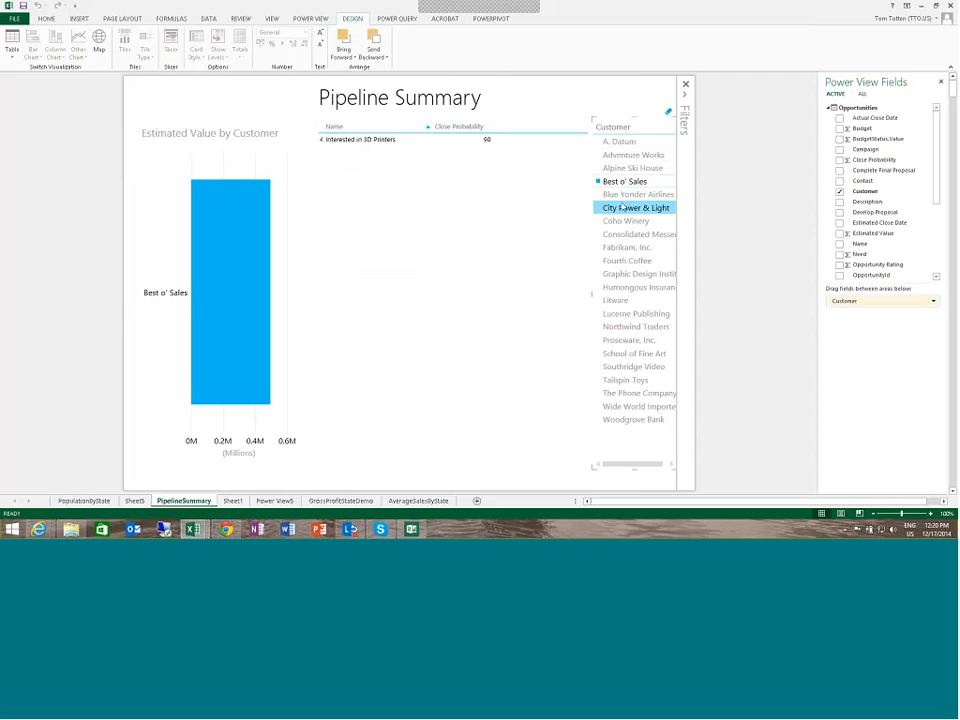
pyautogui.click(621, 209)
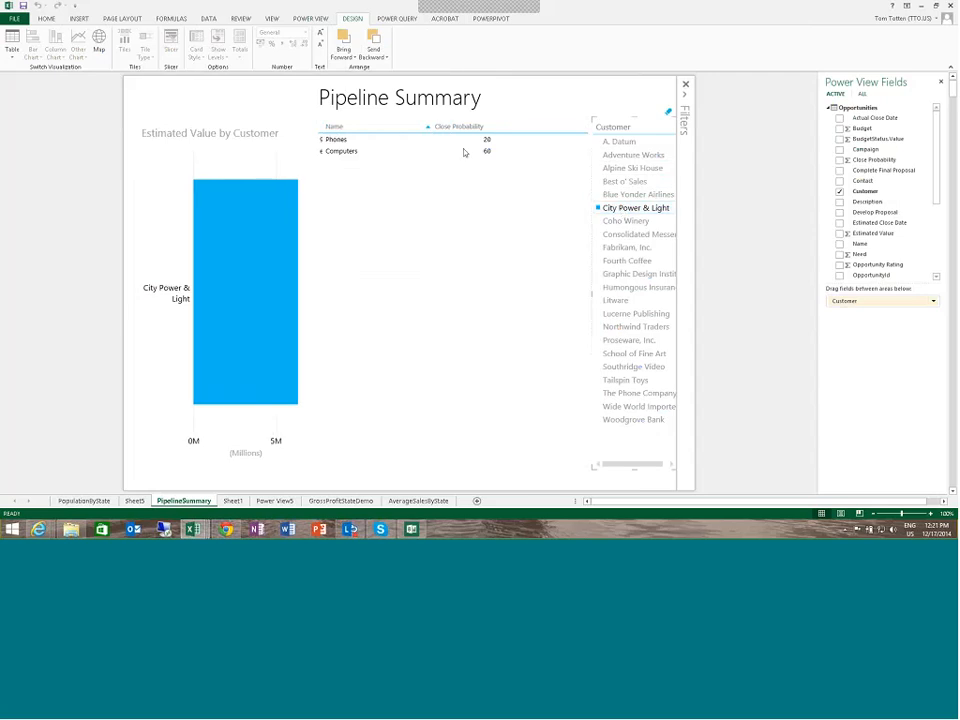
pyautogui.click(616, 276)
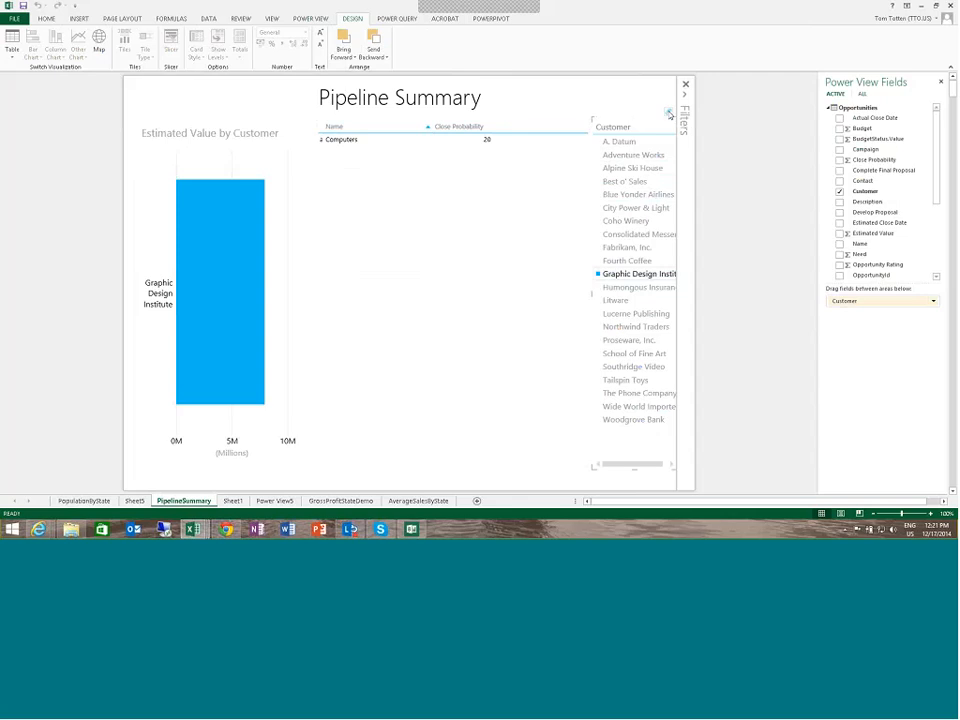
pyautogui.click(669, 114)
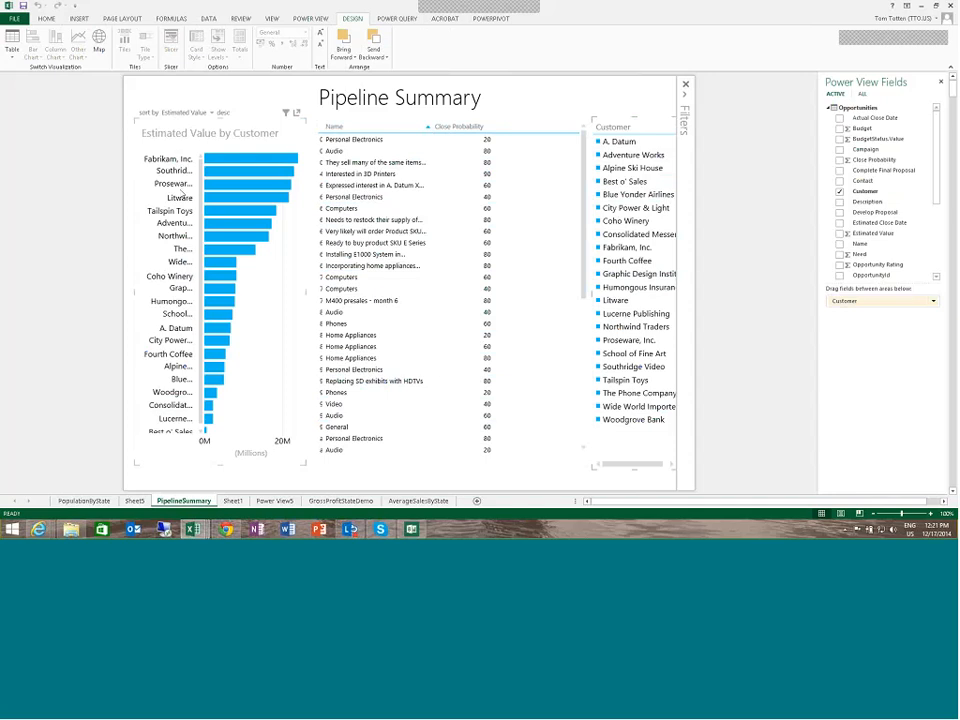
pyautogui.click(230, 188)
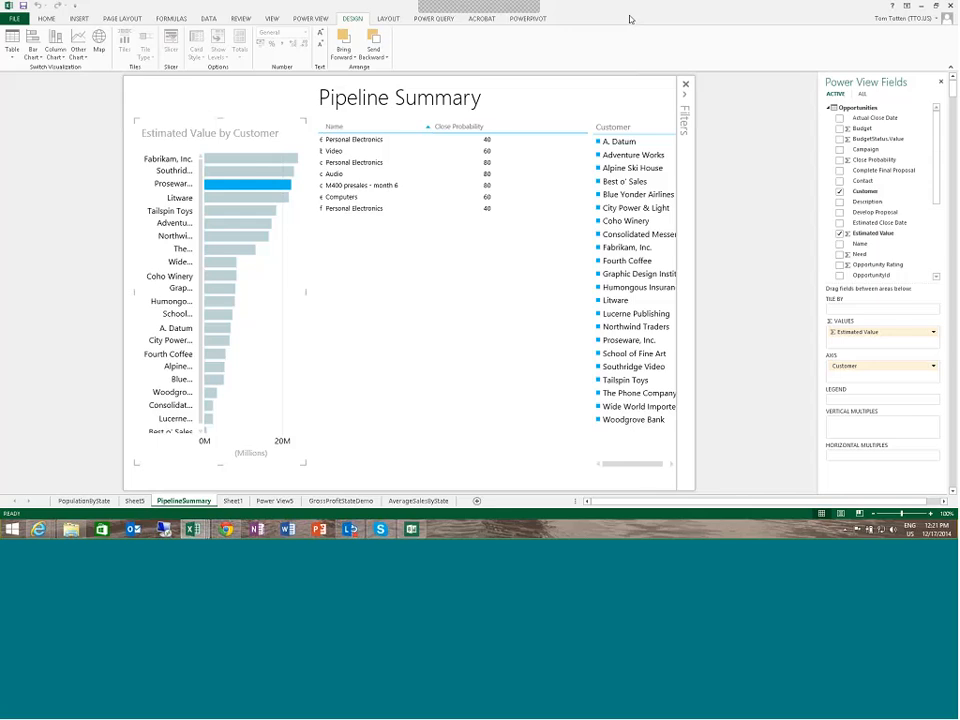
# Close the PowerViewMashupCRM workbook without saving, force the unresponsive Excel to close and cancel its information recovery
pyautogui.click(950, 6)
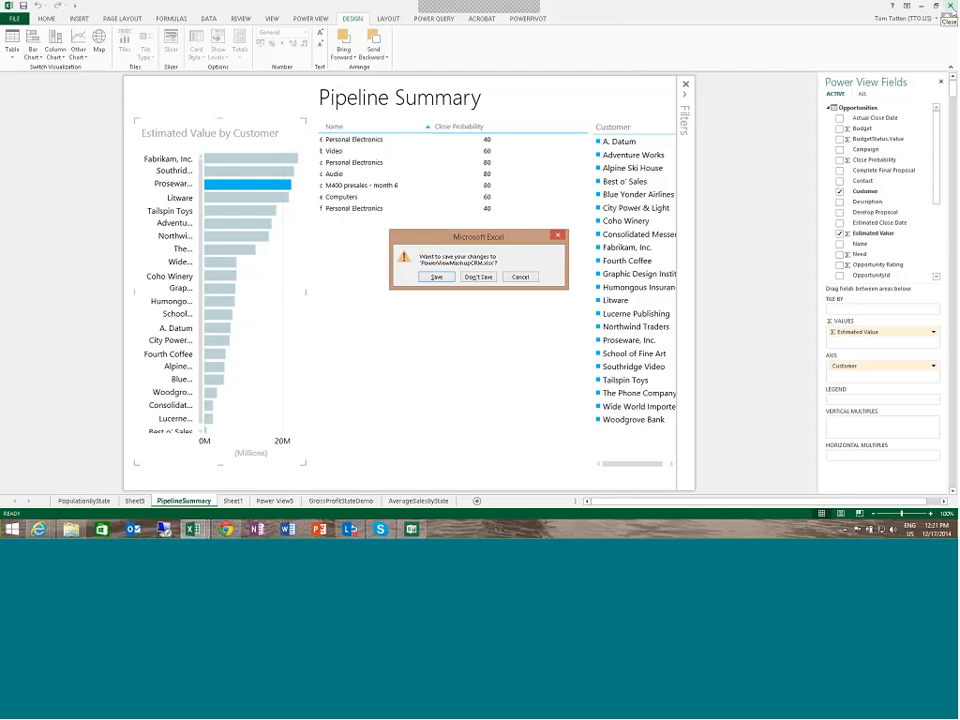
pyautogui.click(480, 277)
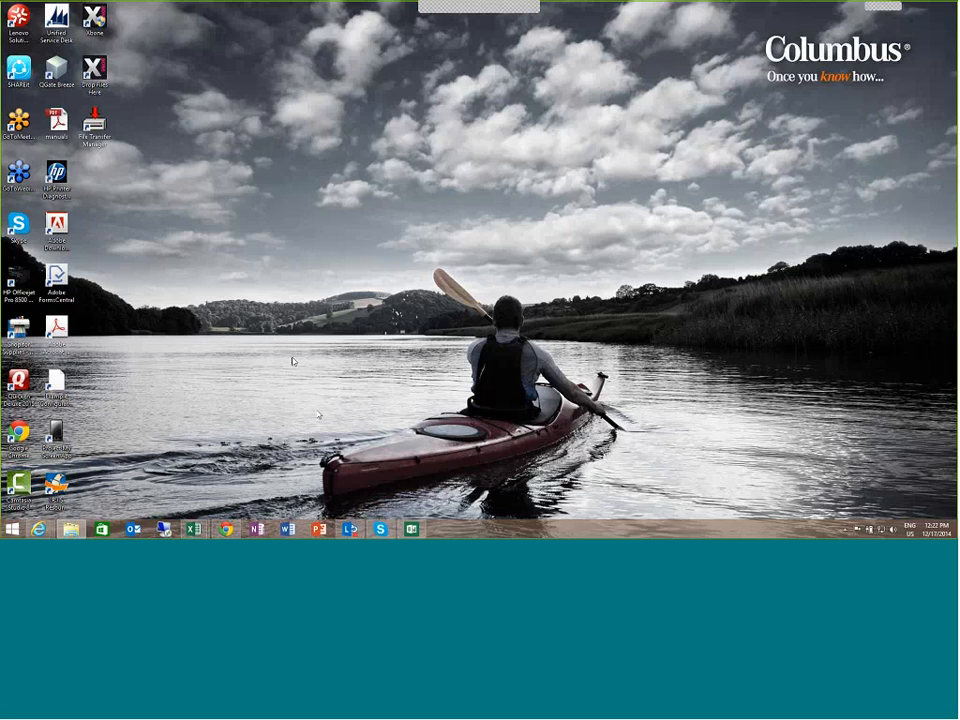
pyautogui.moveTo(194, 529)
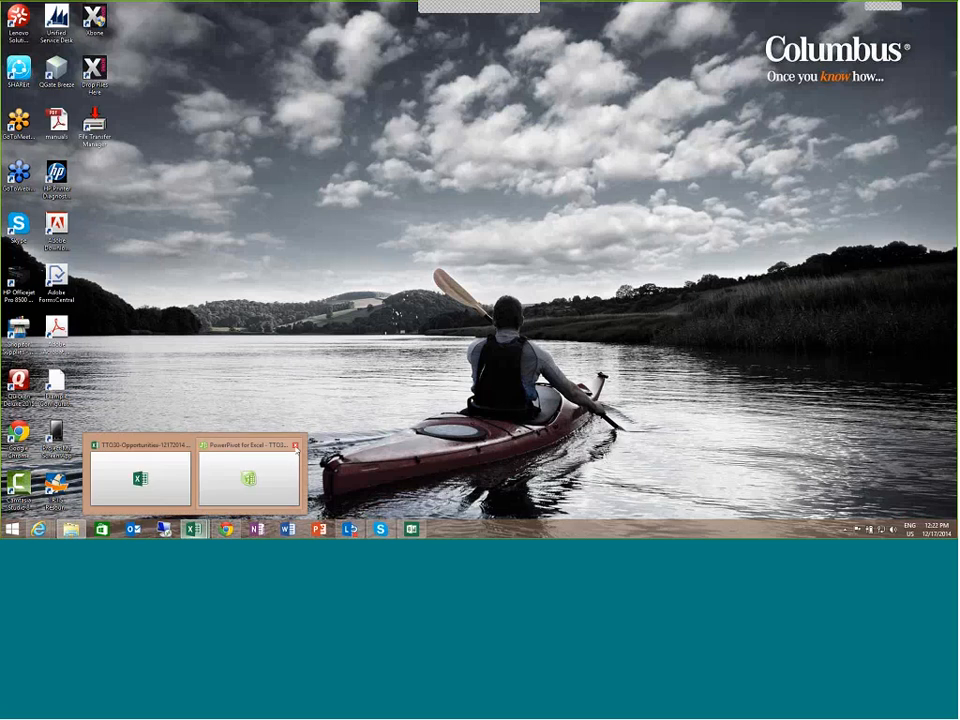
pyautogui.click(295, 447)
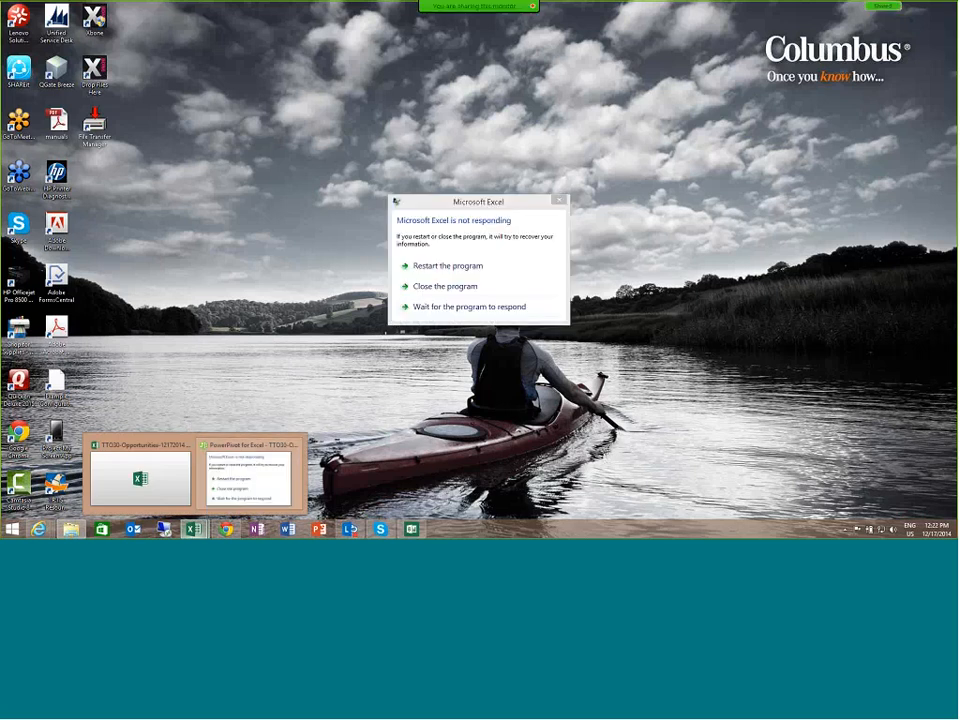
pyautogui.click(440, 287)
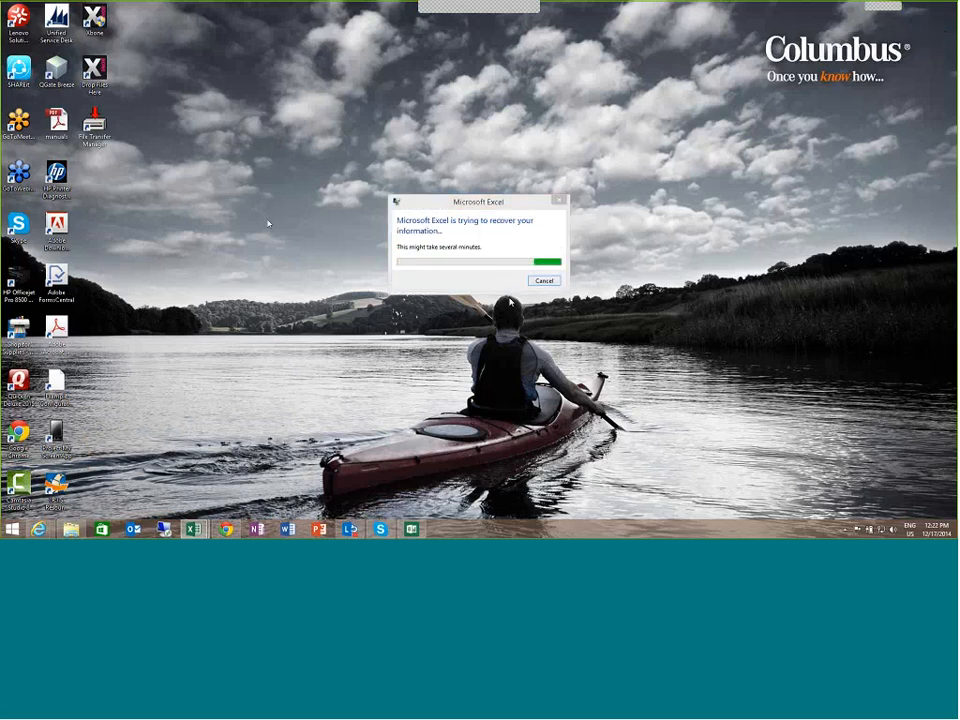
pyautogui.click(541, 283)
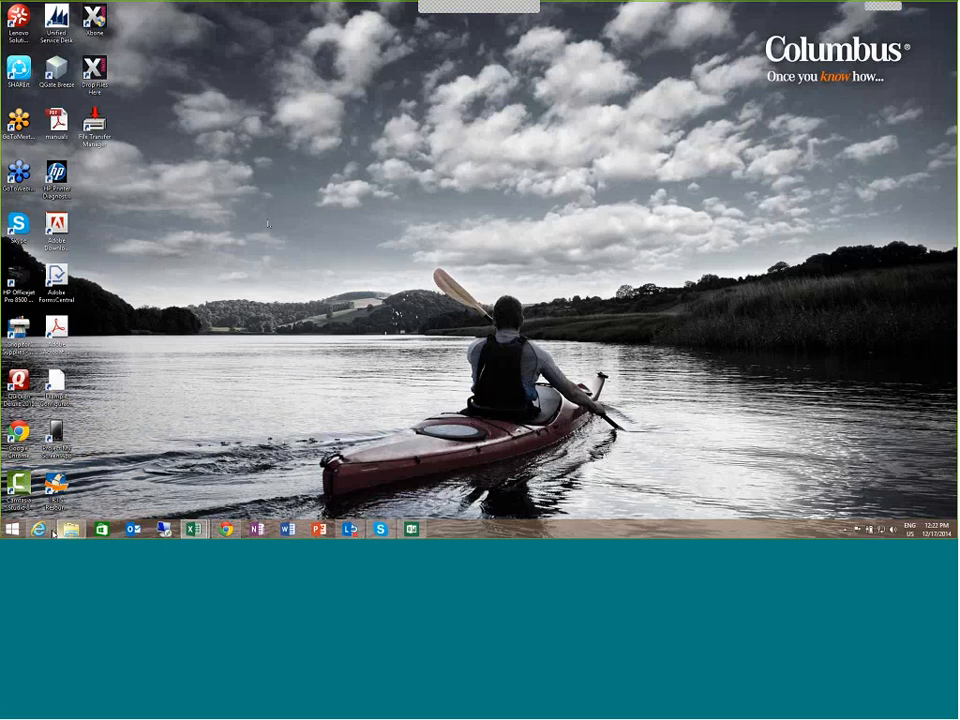
# Switch to the My Power BI page in Internet Explorer, then examine the Contoso SharePoint home page
pyautogui.moveTo(38, 529)
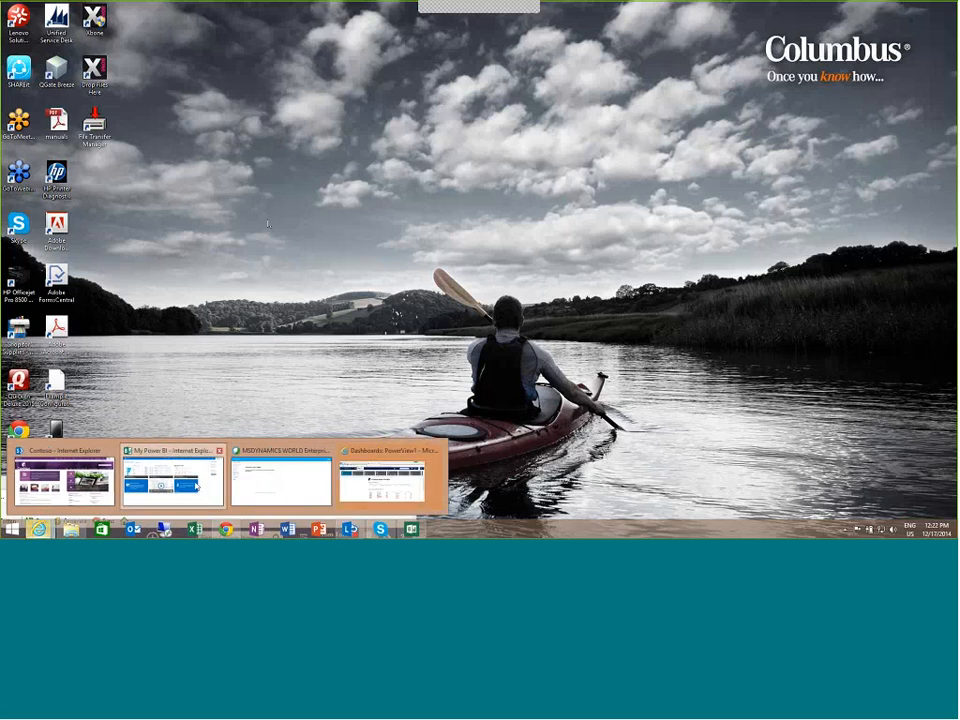
pyautogui.click(197, 487)
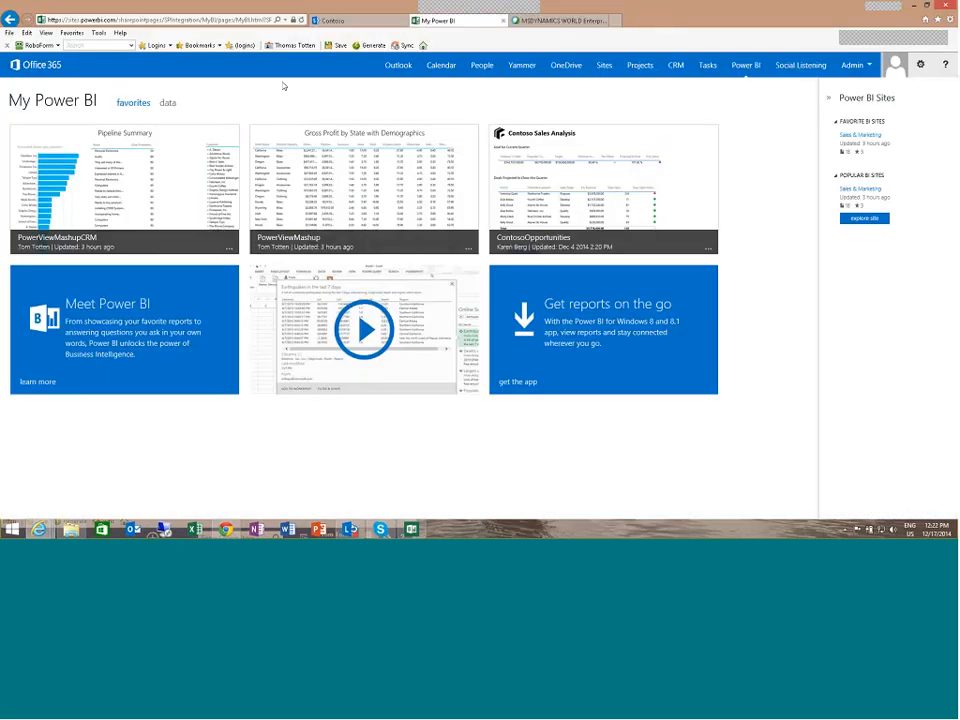
pyautogui.click(336, 24)
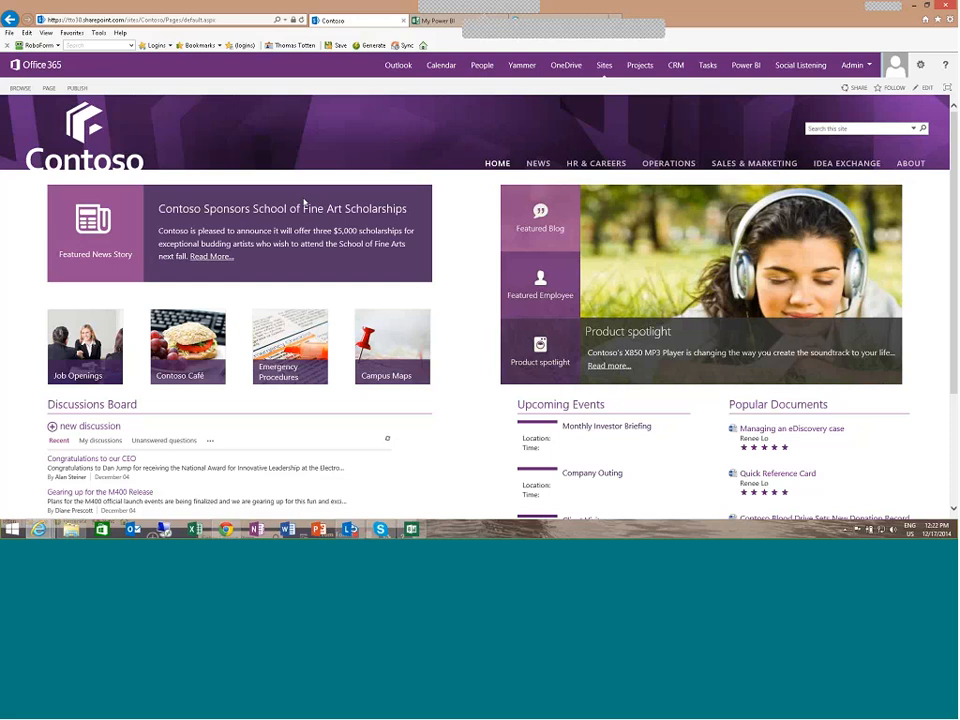
pyautogui.scroll(-1, 310, 245)
pyautogui.scroll(-3, 308, 245)
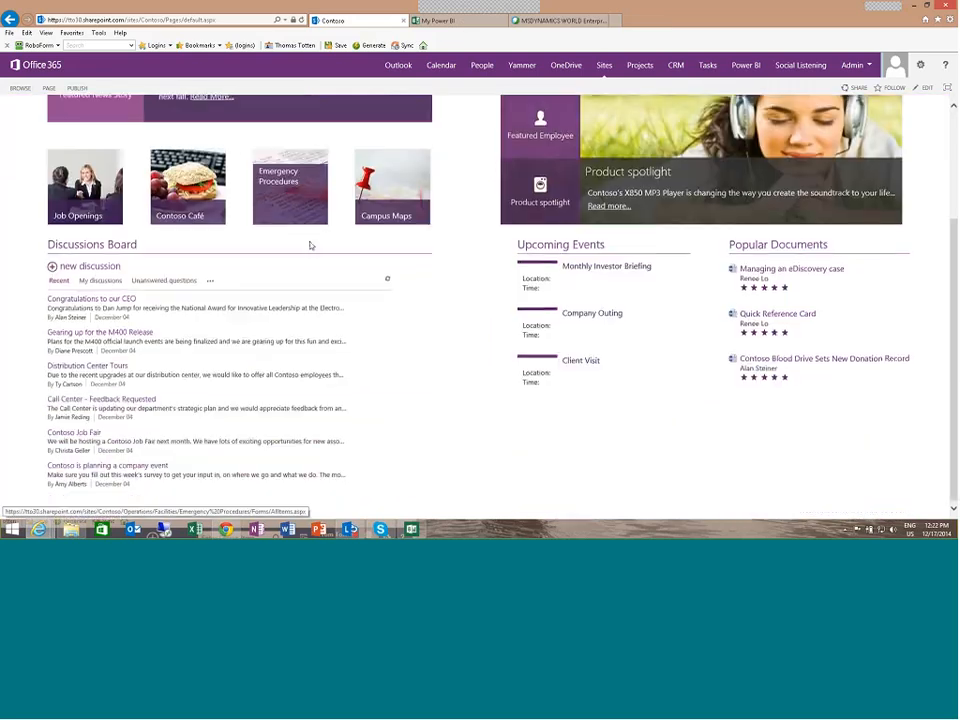
pyautogui.scroll(3, 304, 244)
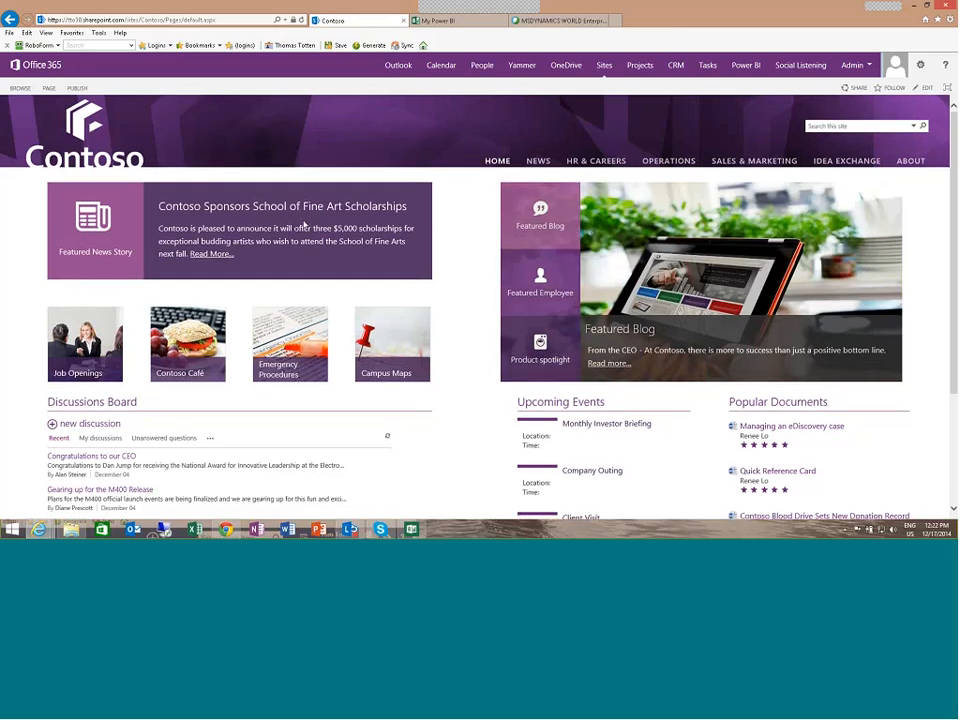
pyautogui.scroll(-3, 305, 224)
pyautogui.scroll(3, 555, 198)
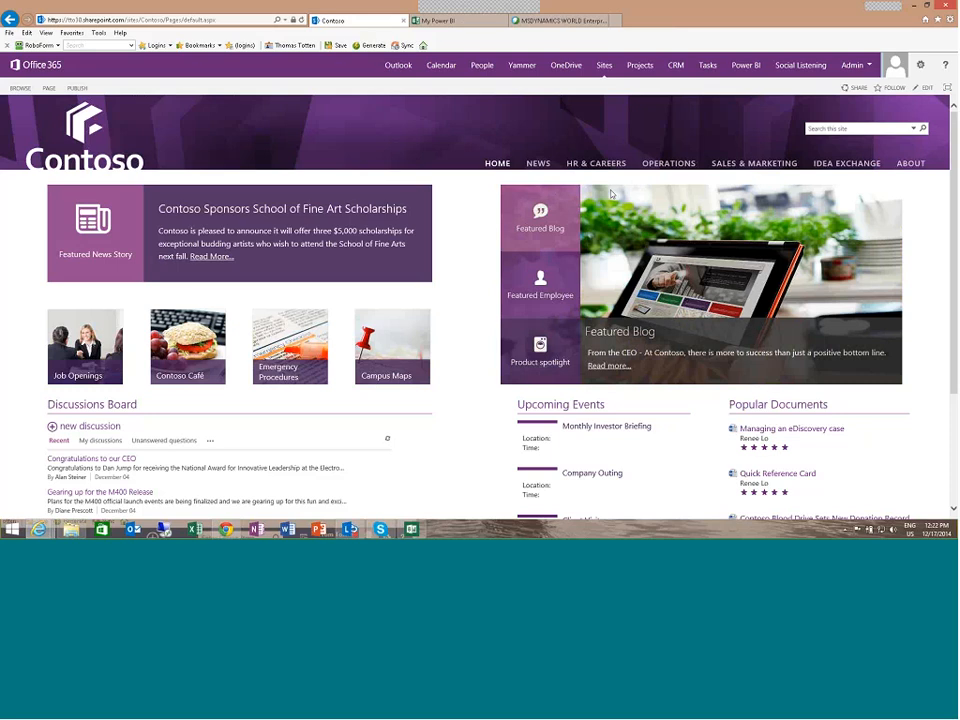
# Open the Power BI page of the Sales & Marketing site and show the options for adding BI documents
pyautogui.click(742, 165)
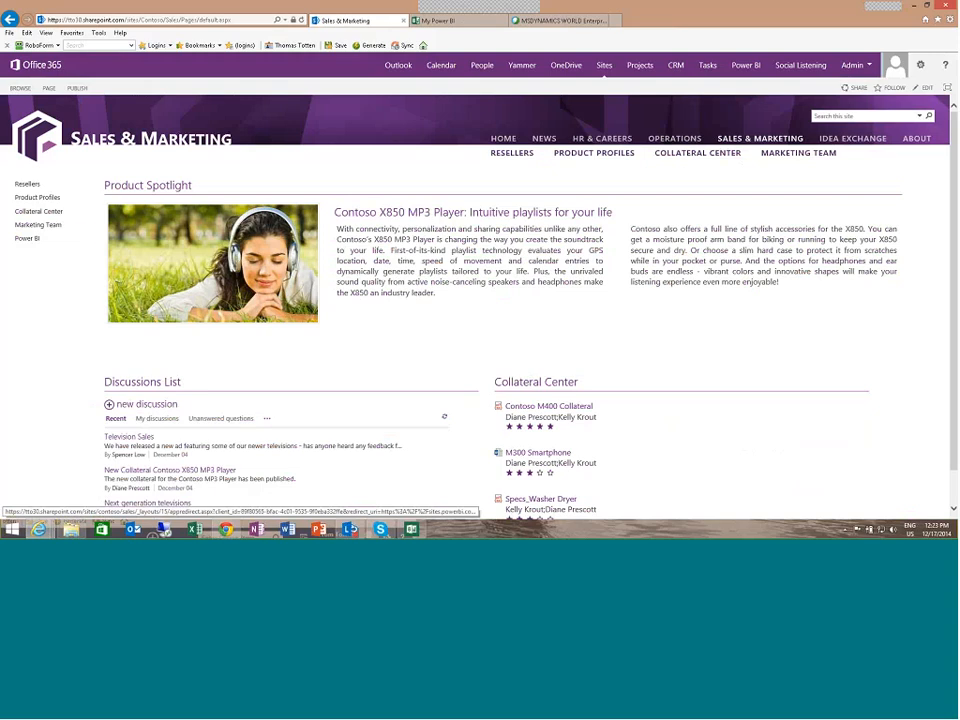
pyautogui.click(27, 240)
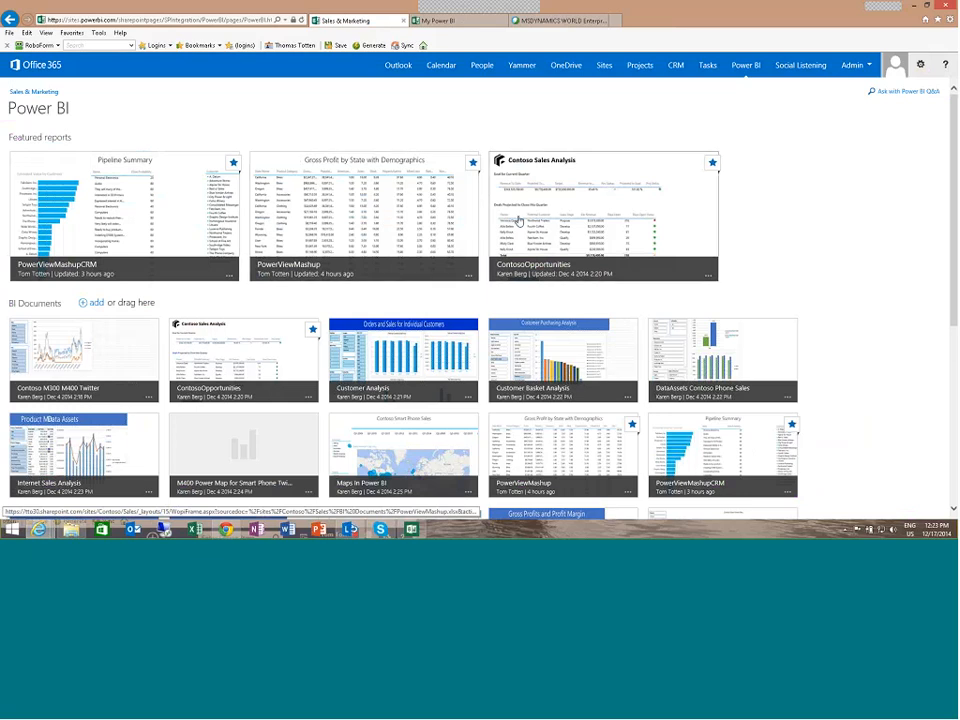
pyautogui.click(93, 306)
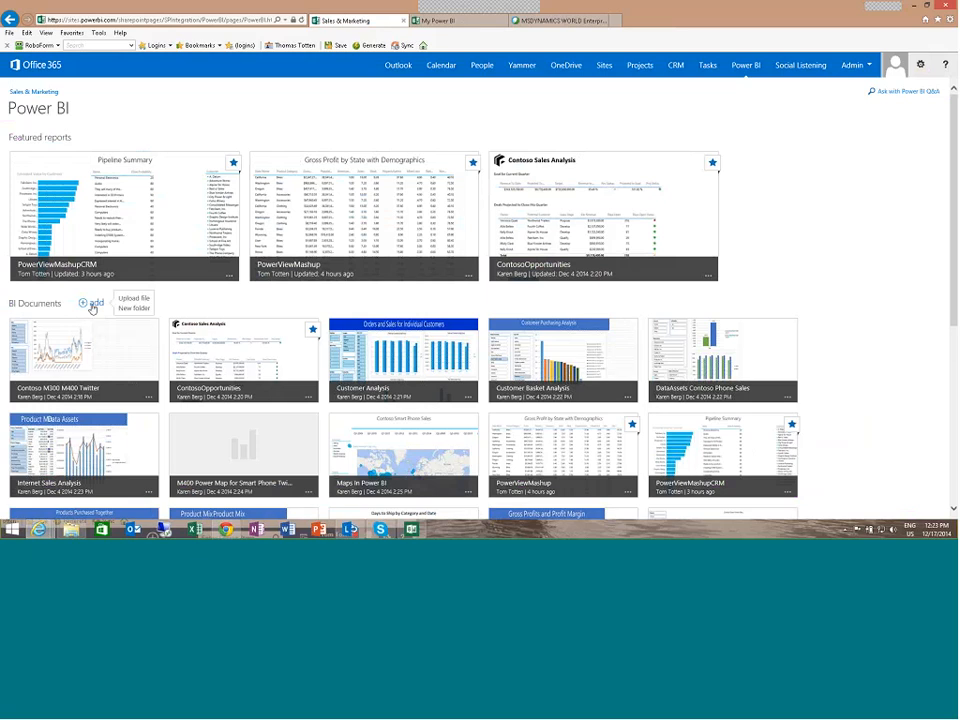
# Upload the TTO30-Opportunities-12172014 workbook from the PowerBI documents folder to the site's BI Documents
pyautogui.click(130, 303)
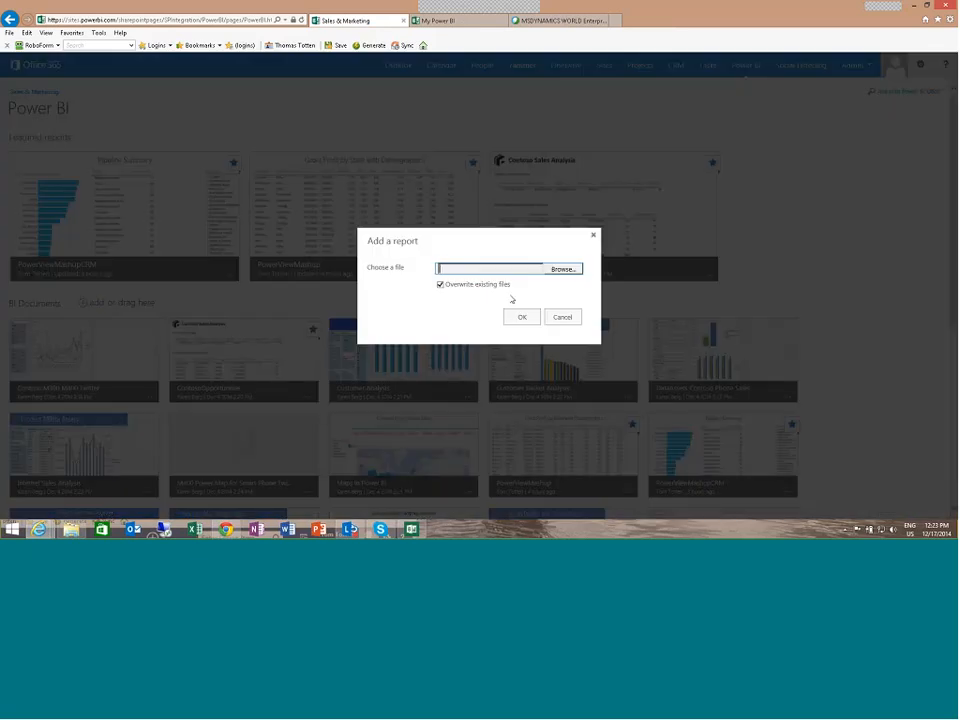
pyautogui.click(560, 272)
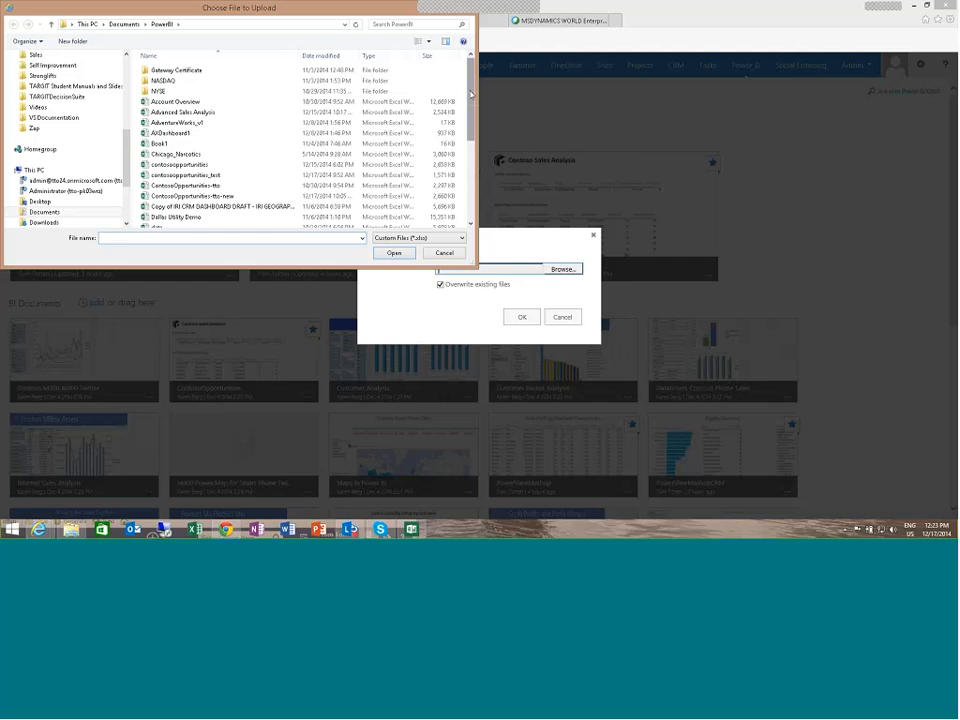
pyautogui.moveTo(471, 94); pyautogui.dragTo(473, 148)
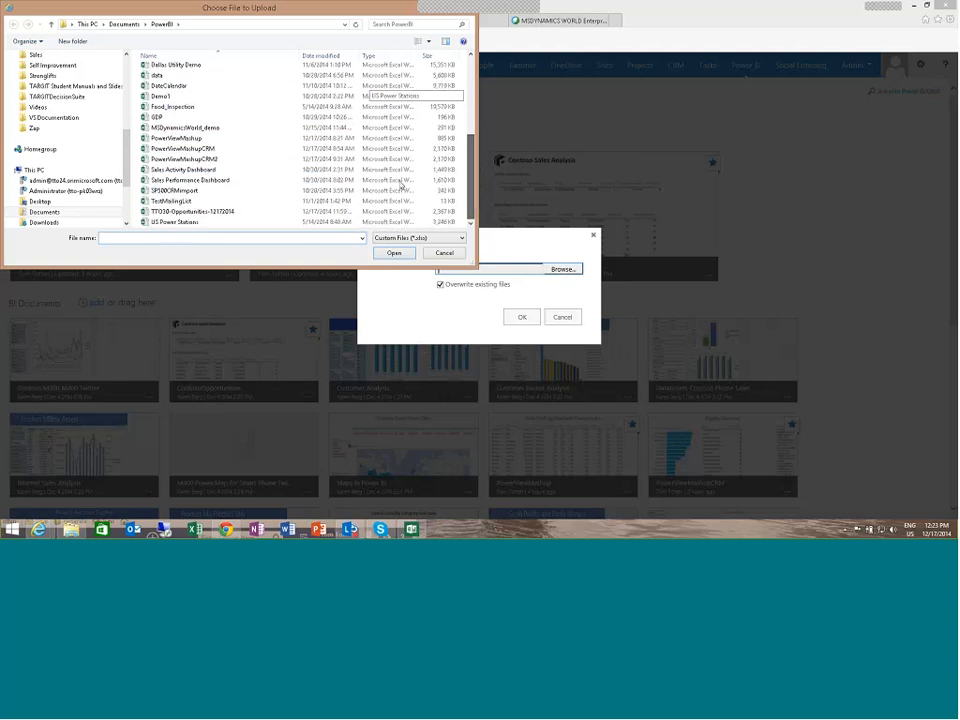
pyautogui.click(200, 213)
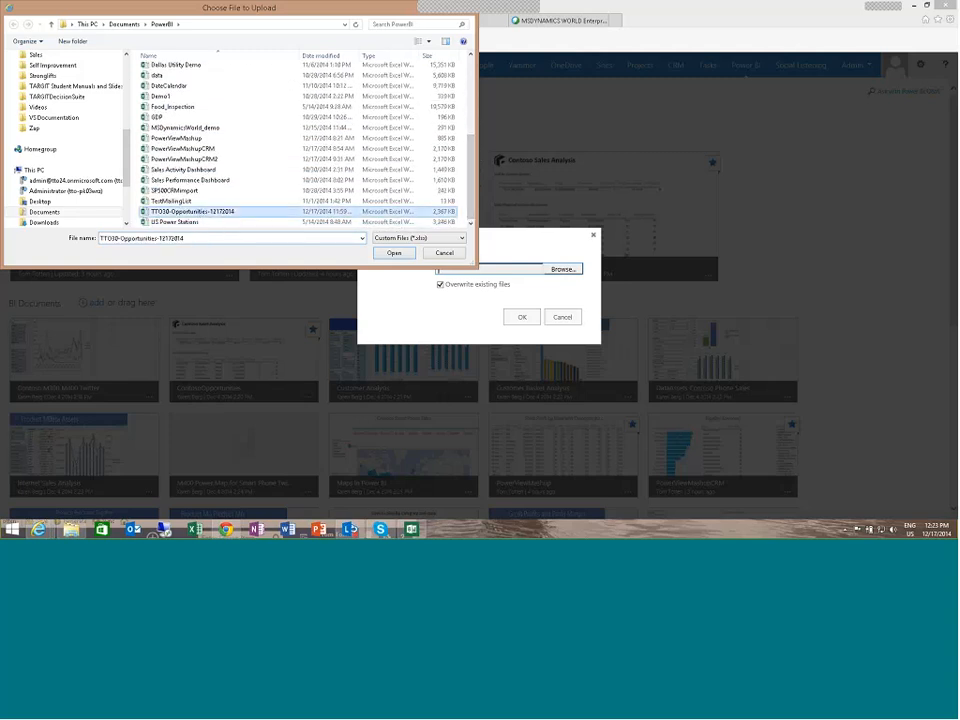
pyautogui.click(394, 253)
pyautogui.click(522, 318)
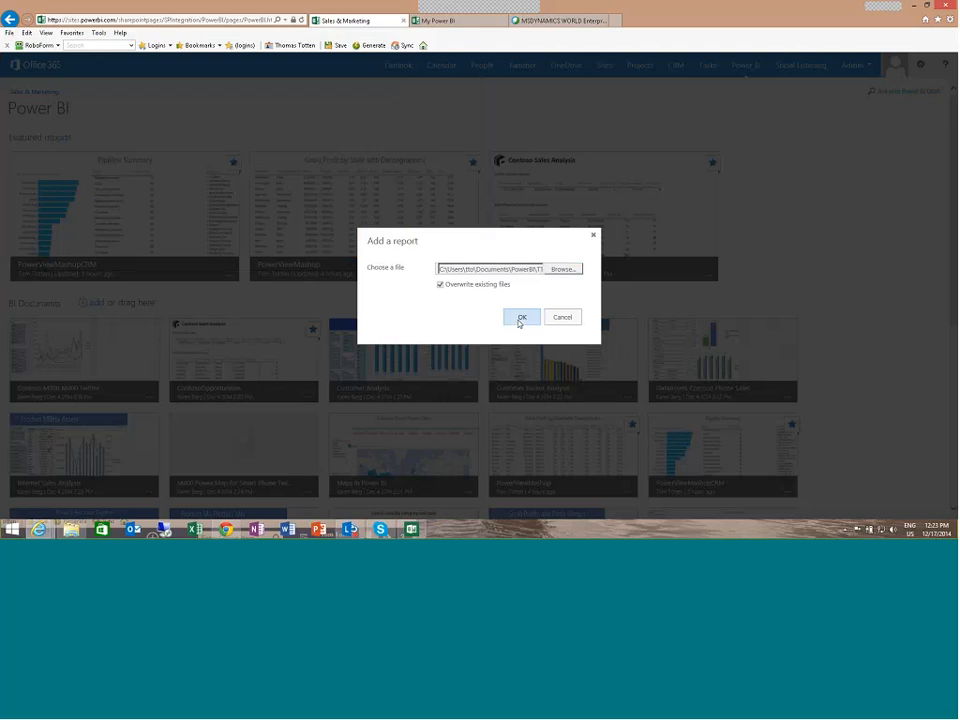
pyautogui.click(518, 322)
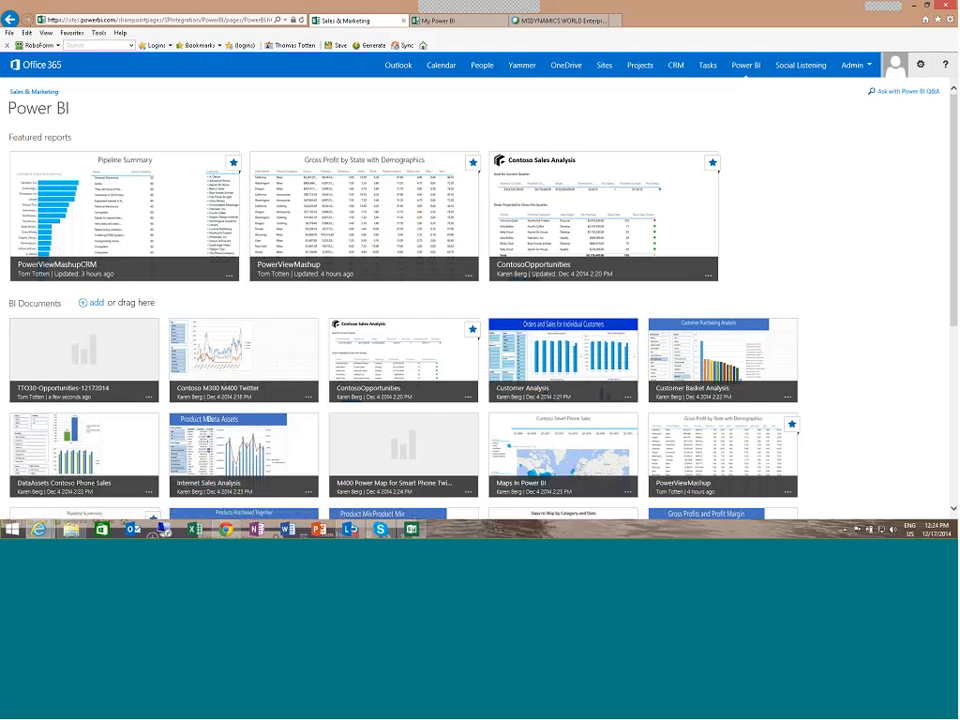
pyautogui.moveTo(2, 482); pyautogui.dragTo(319, 69)
pyautogui.click(840, 67)
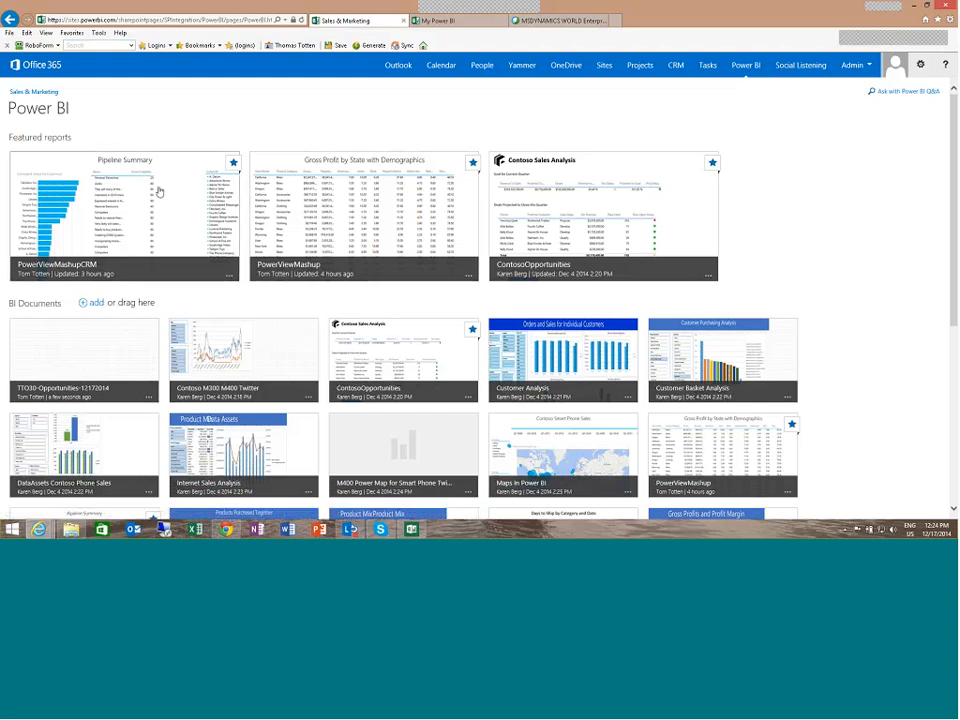
# Open the ContosoOpportunities report, filter it by the 3M+, 2M-3M, 1M-2M and 500K-1M bars one after another, and clear the filter
pyautogui.click(562, 174)
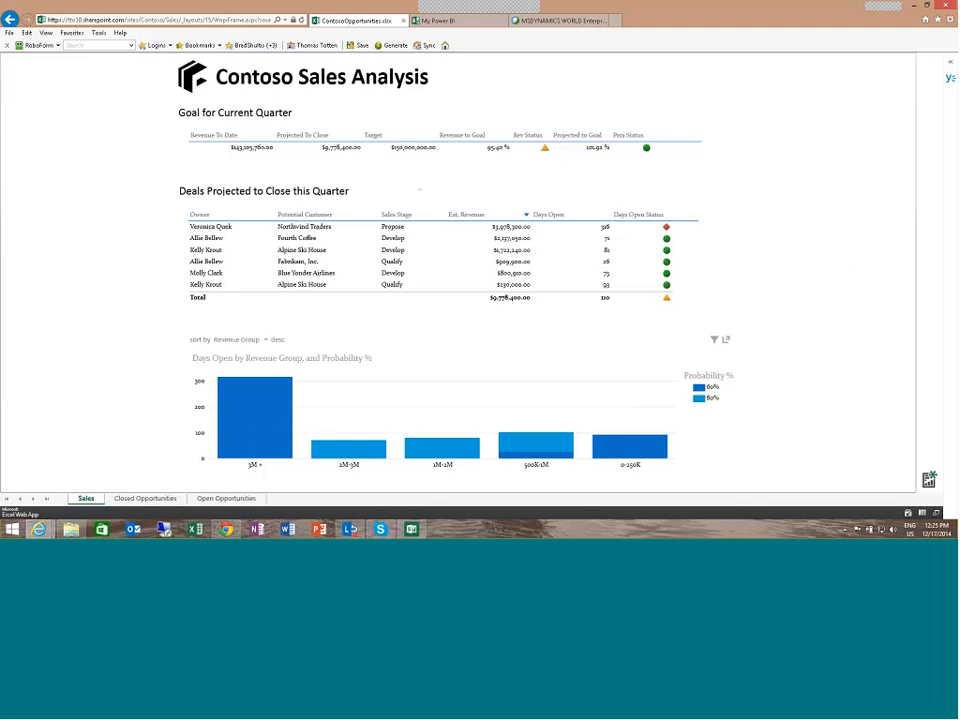
pyautogui.click(259, 428)
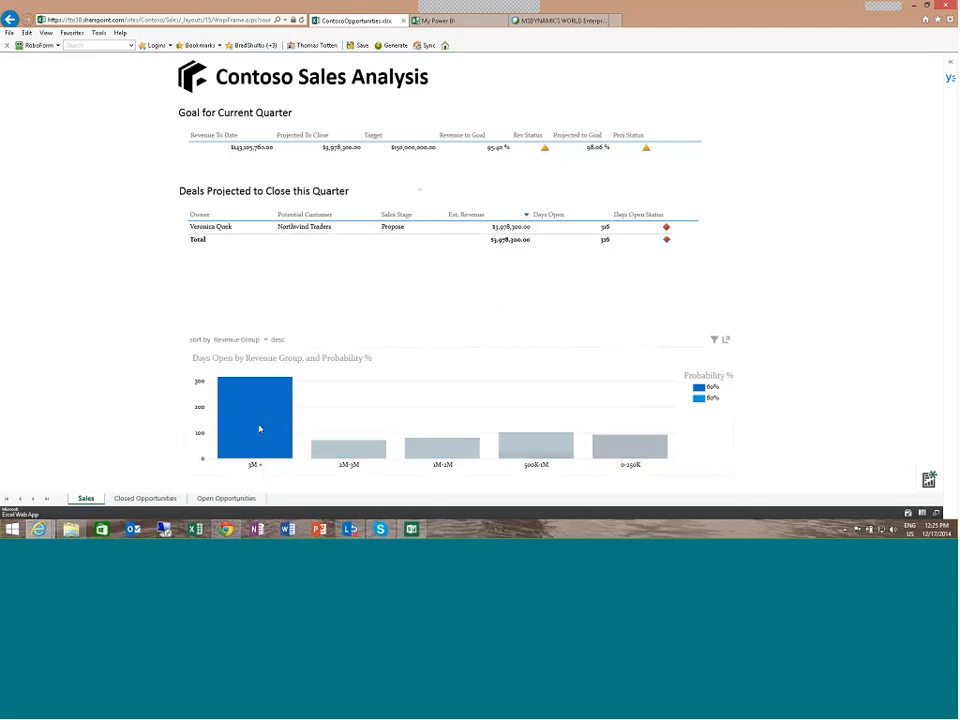
pyautogui.click(337, 455)
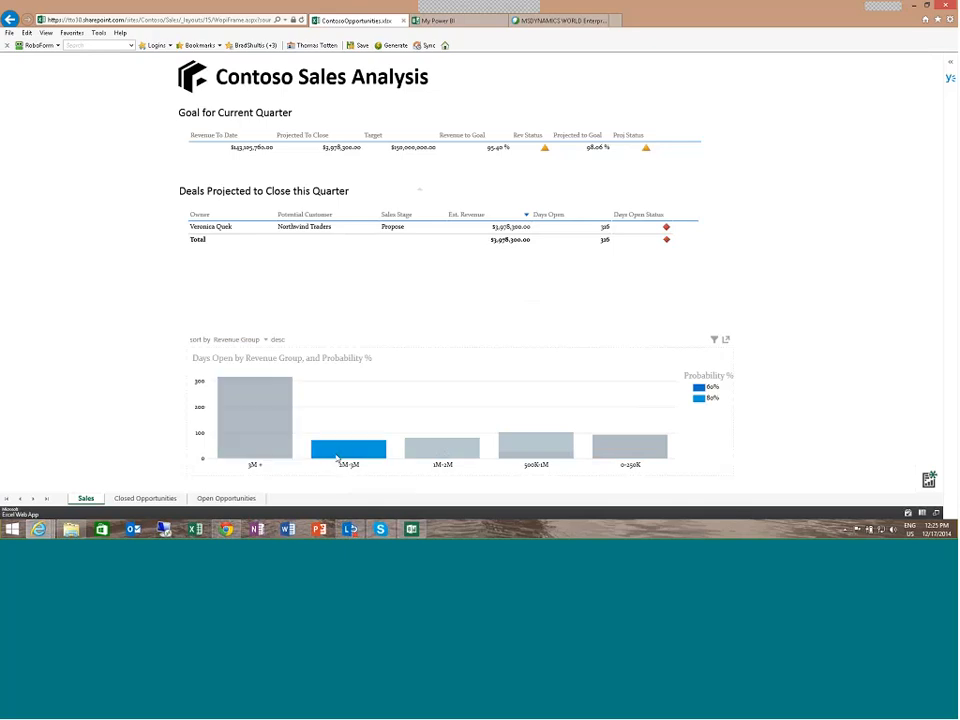
pyautogui.click(467, 448)
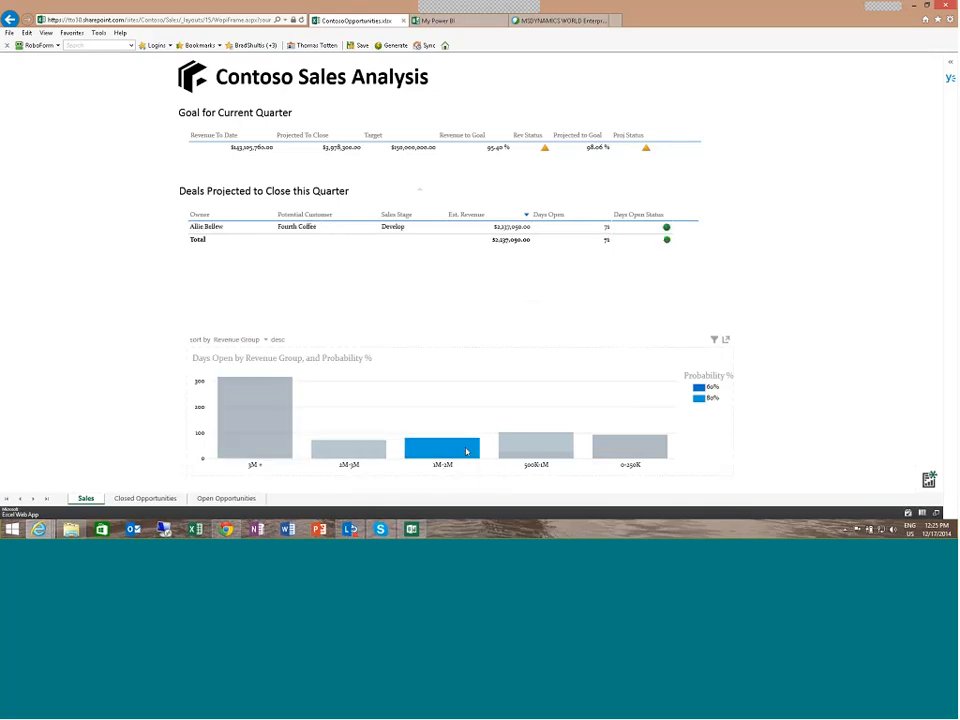
pyautogui.click(546, 450)
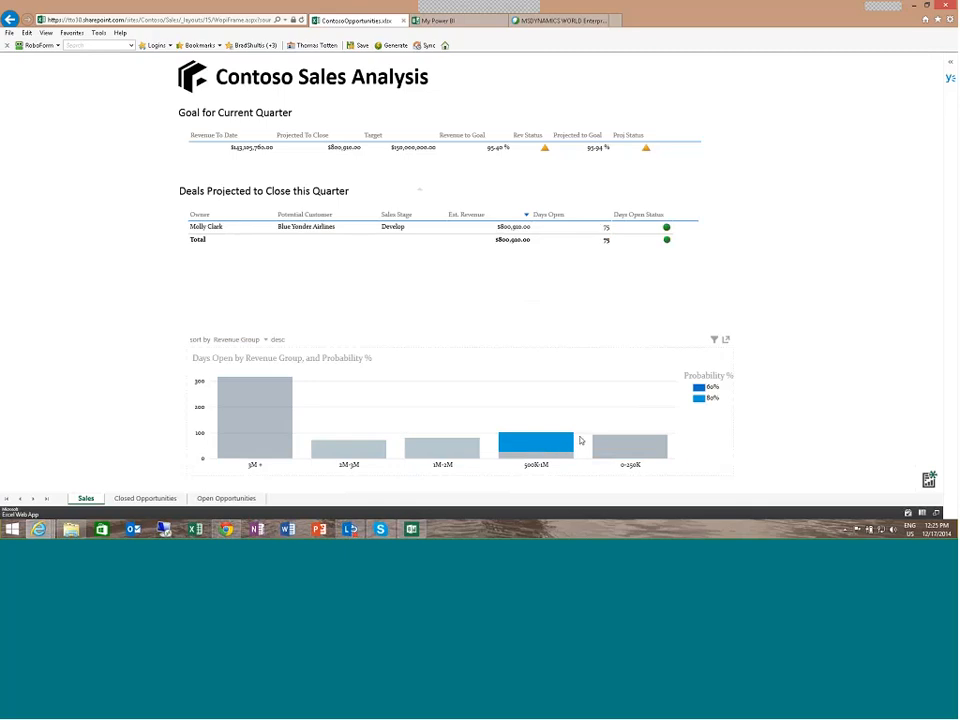
pyautogui.click(434, 405)
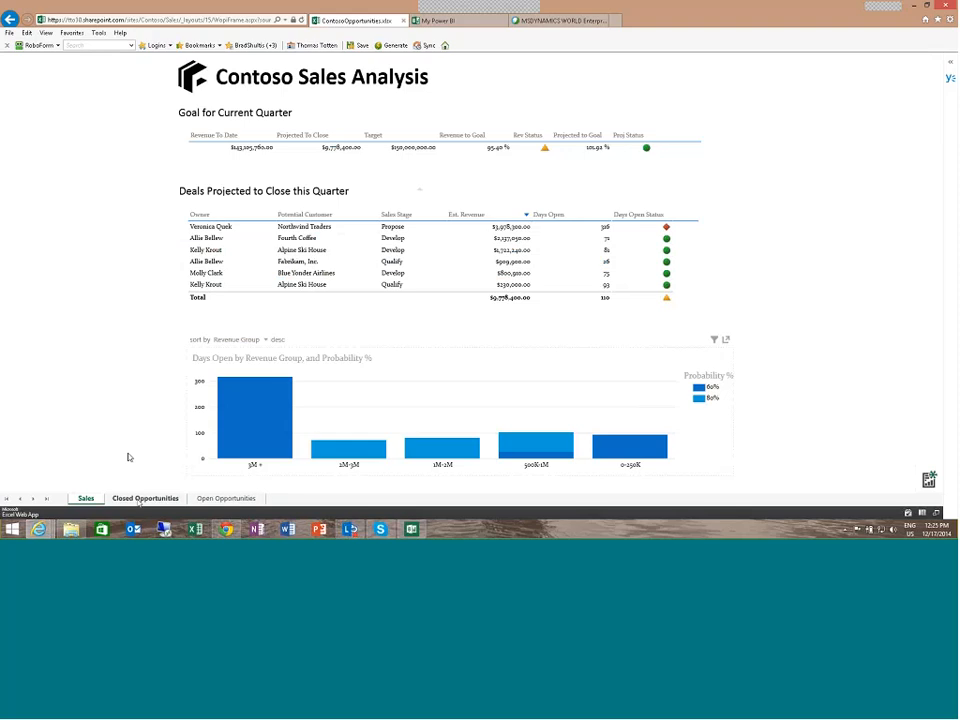
# View the Closed Opportunities and Open Opportunities sheets of the report, then return to the My Power BI page
pyautogui.click(142, 498)
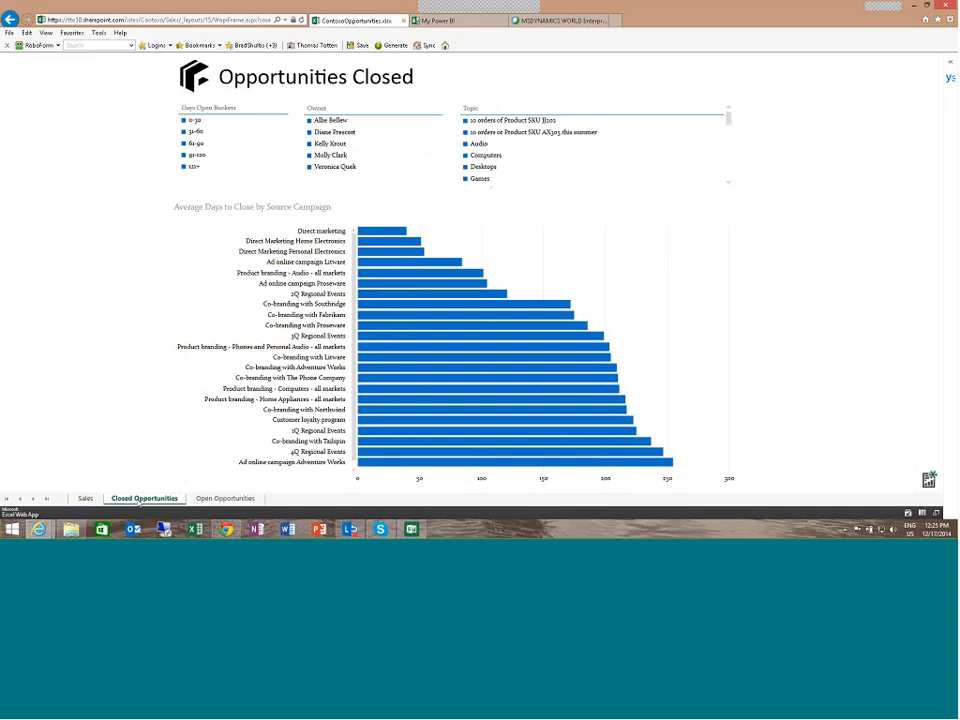
pyautogui.click(210, 498)
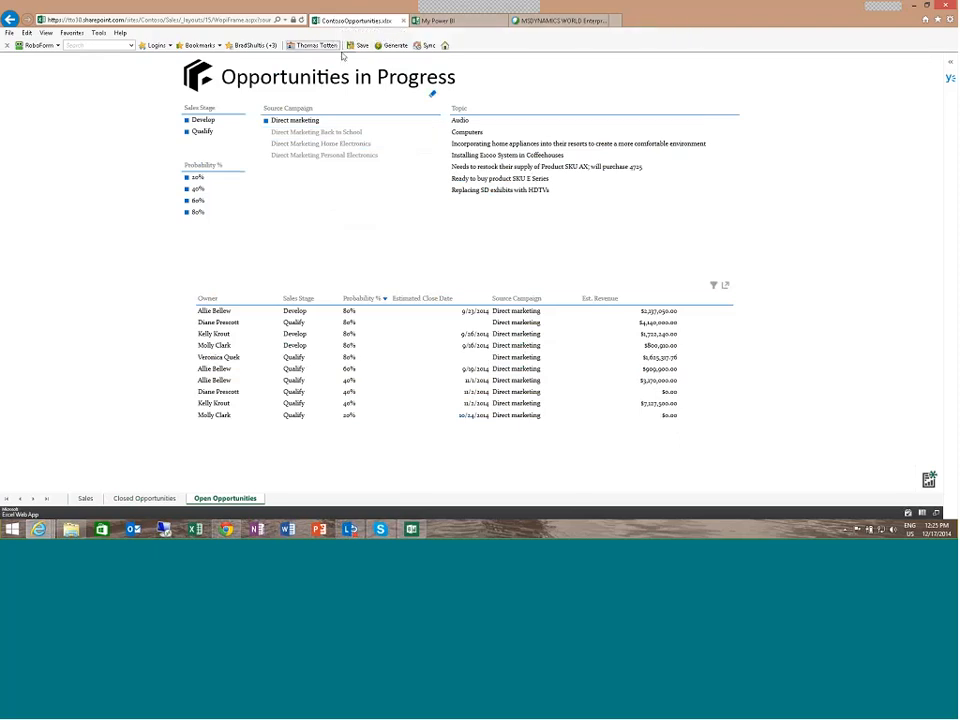
pyautogui.click(452, 21)
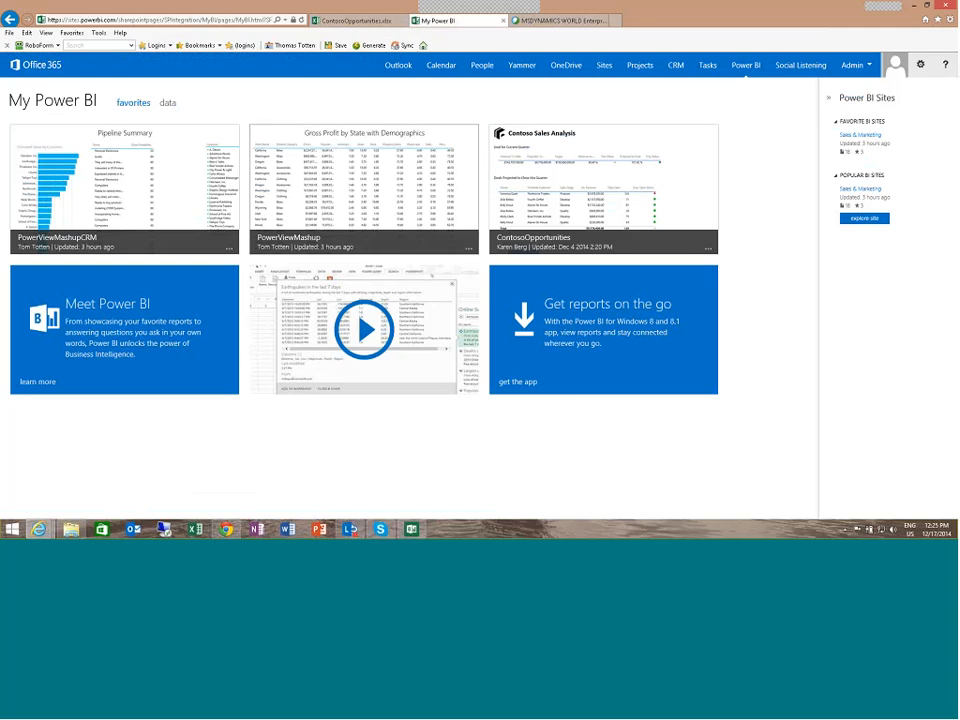
# Switch to the Power BI Windows app and close the report showing the server error
pyautogui.moveTo(413, 530)
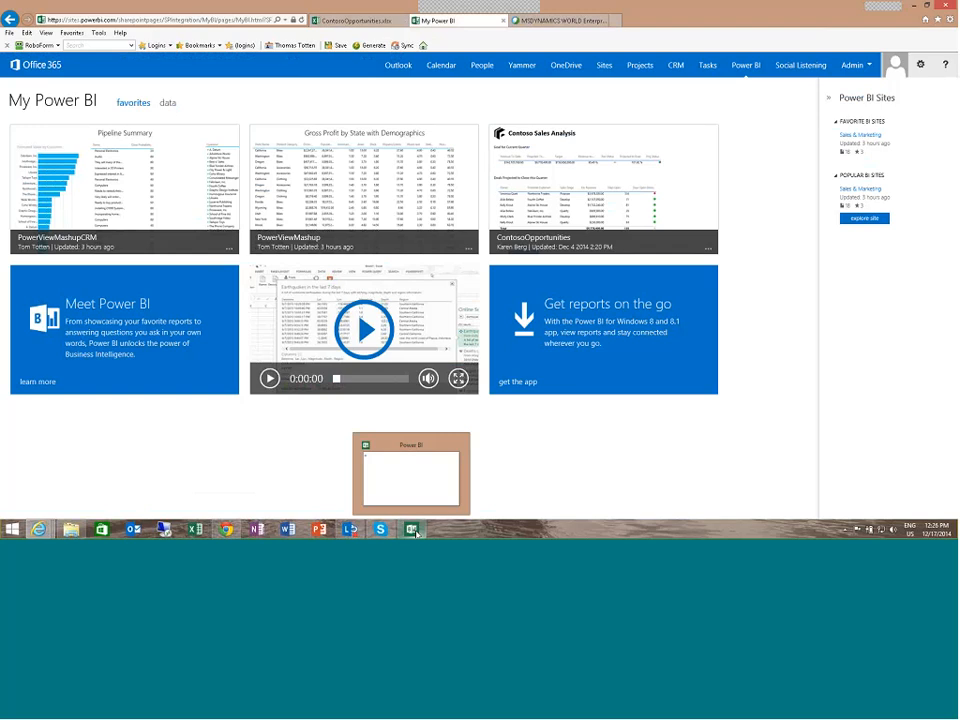
pyautogui.click(413, 530)
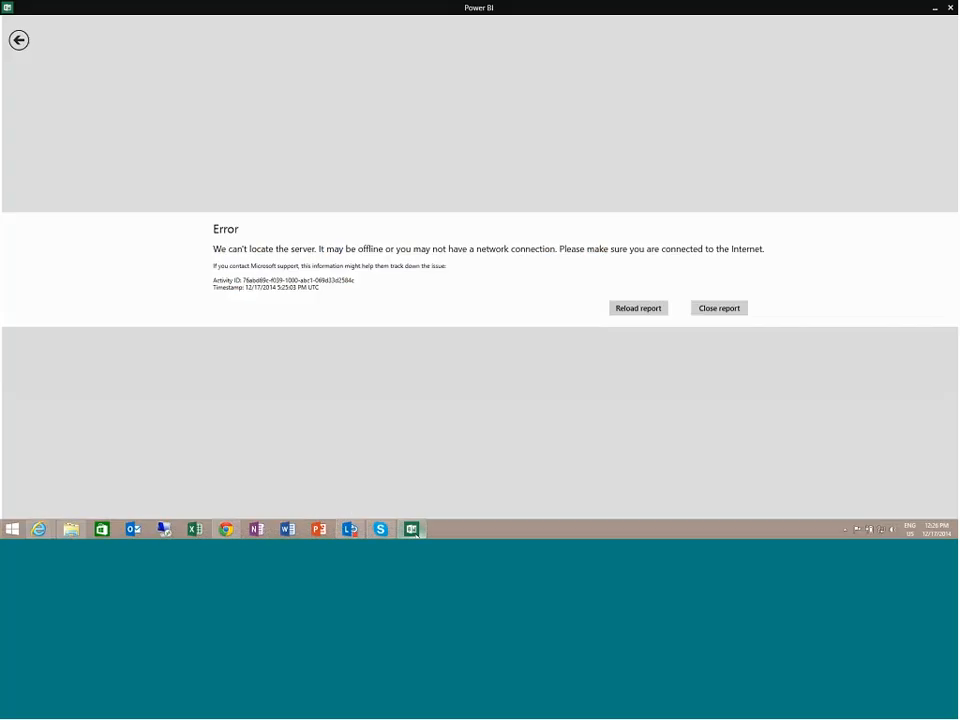
pyautogui.click(714, 310)
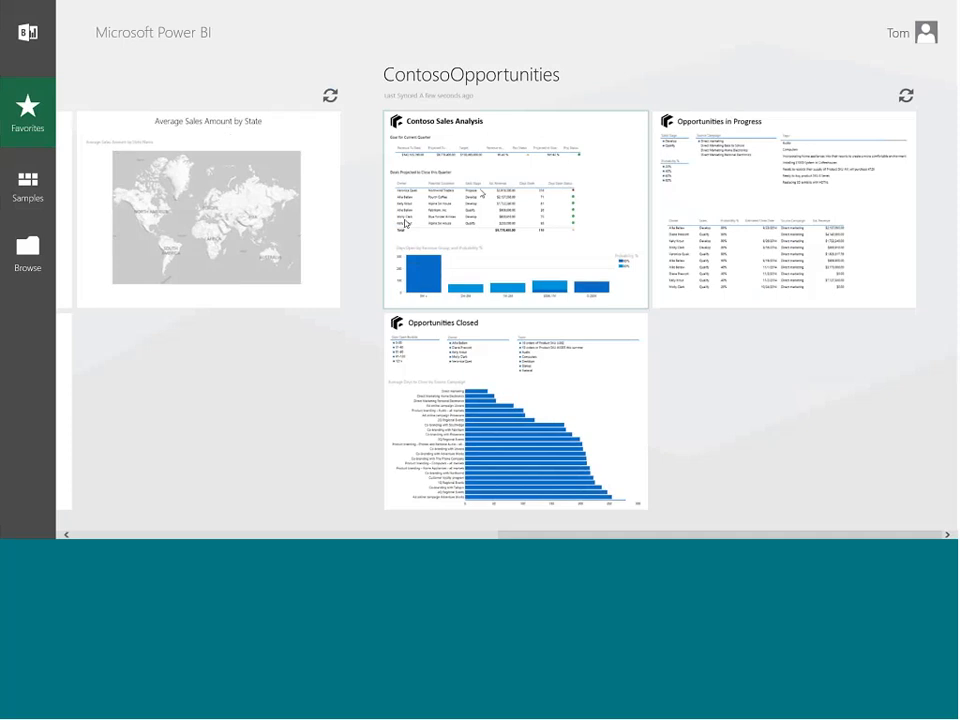
# Look through the favorite reports of PowerViewMashupCRM, PowerViewMashup and ContosoOpportunities, and open one of the PowerViewMashupCRM reports
pyautogui.scroll(1, 477, 191)
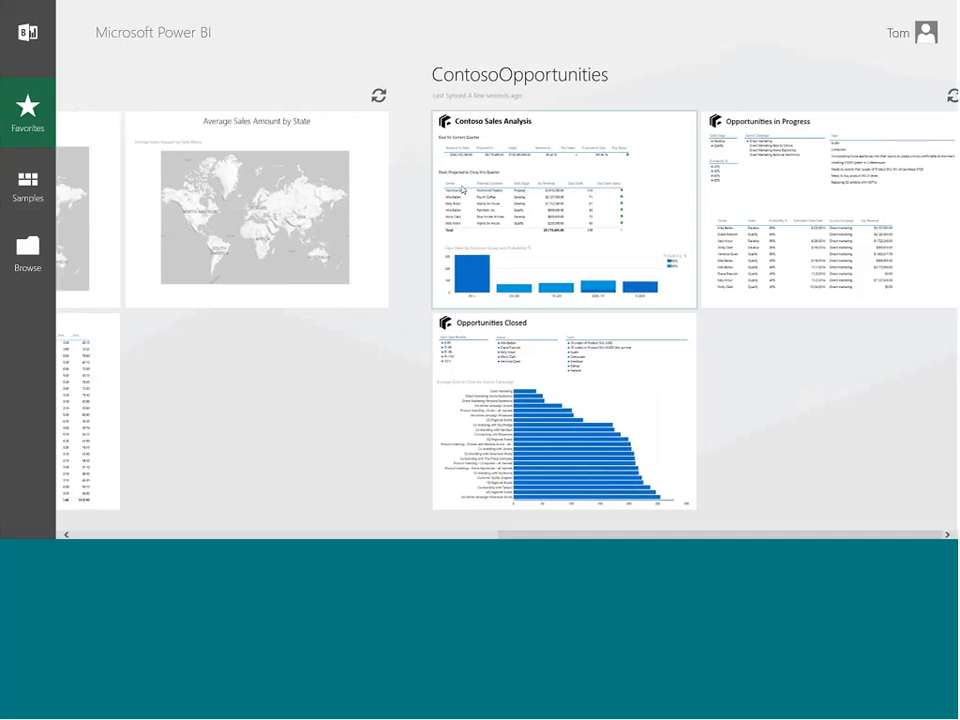
pyautogui.scroll(5, 470, 190)
pyautogui.scroll(2, 462, 189)
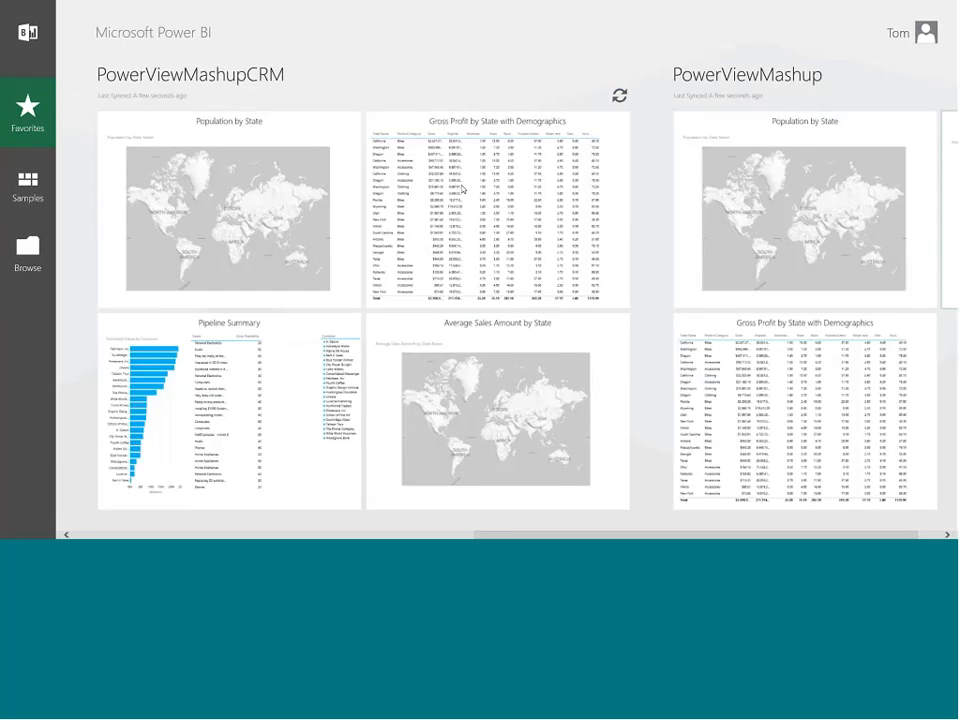
pyautogui.scroll(-1, 462, 189)
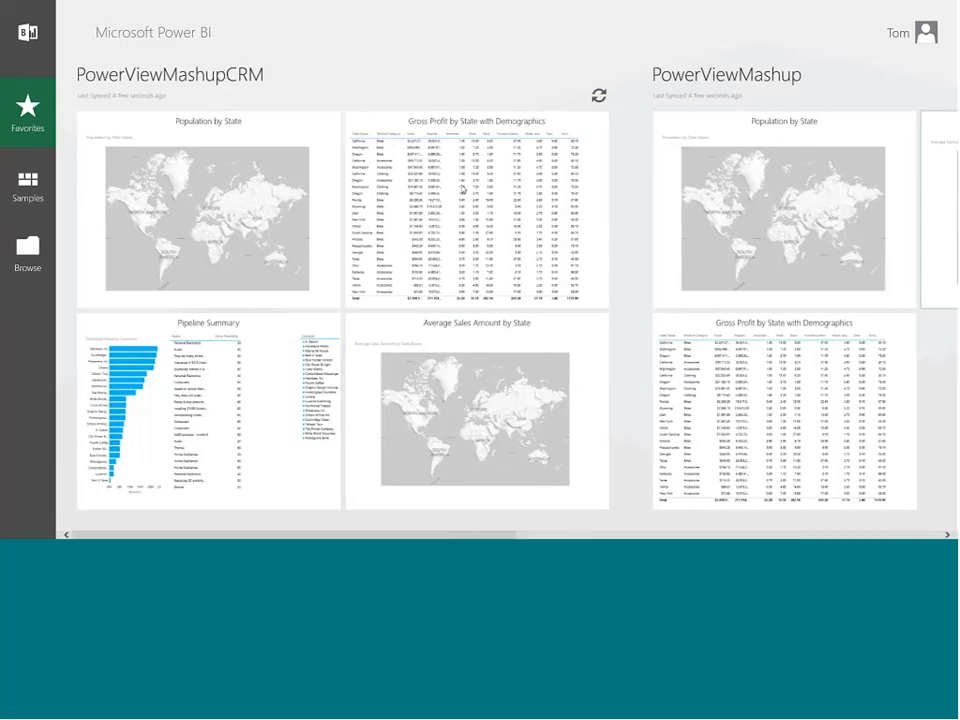
pyautogui.scroll(-6, 462, 189)
pyautogui.scroll(-2, 462, 189)
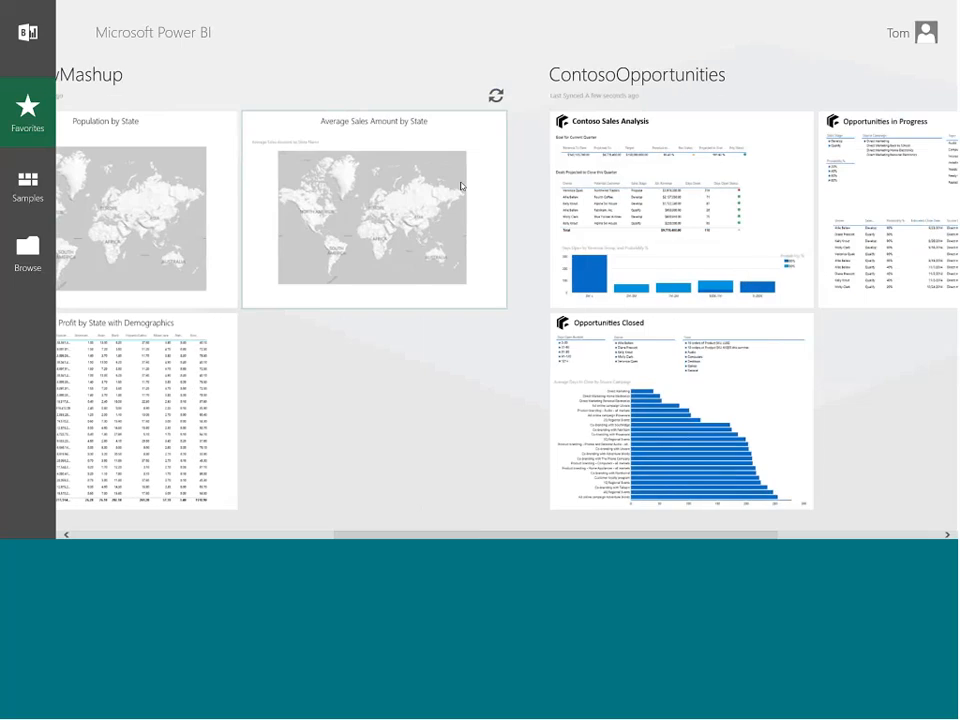
pyautogui.scroll(-4, 462, 186)
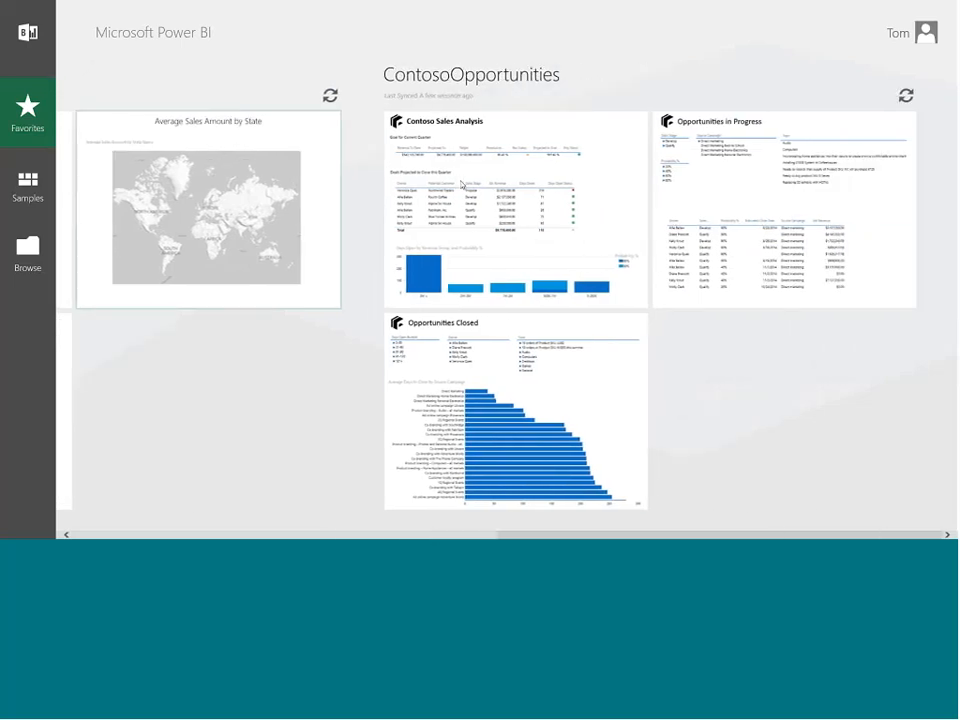
pyautogui.scroll(10, 462, 185)
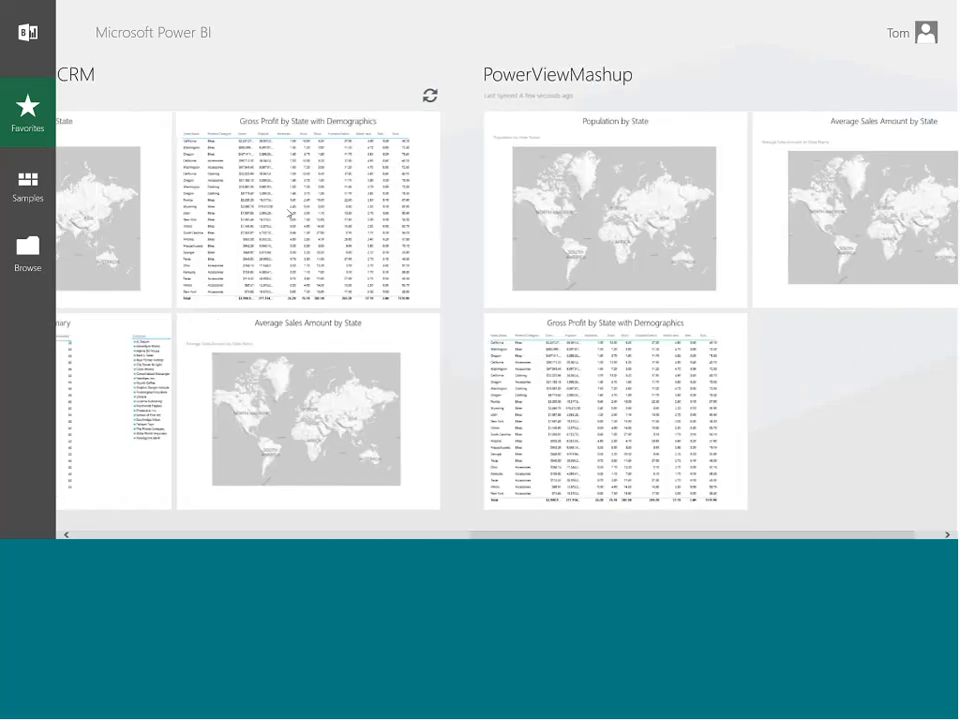
pyautogui.scroll(5, 279, 208)
pyautogui.scroll(-10, 279, 208)
pyautogui.scroll(9, 279, 208)
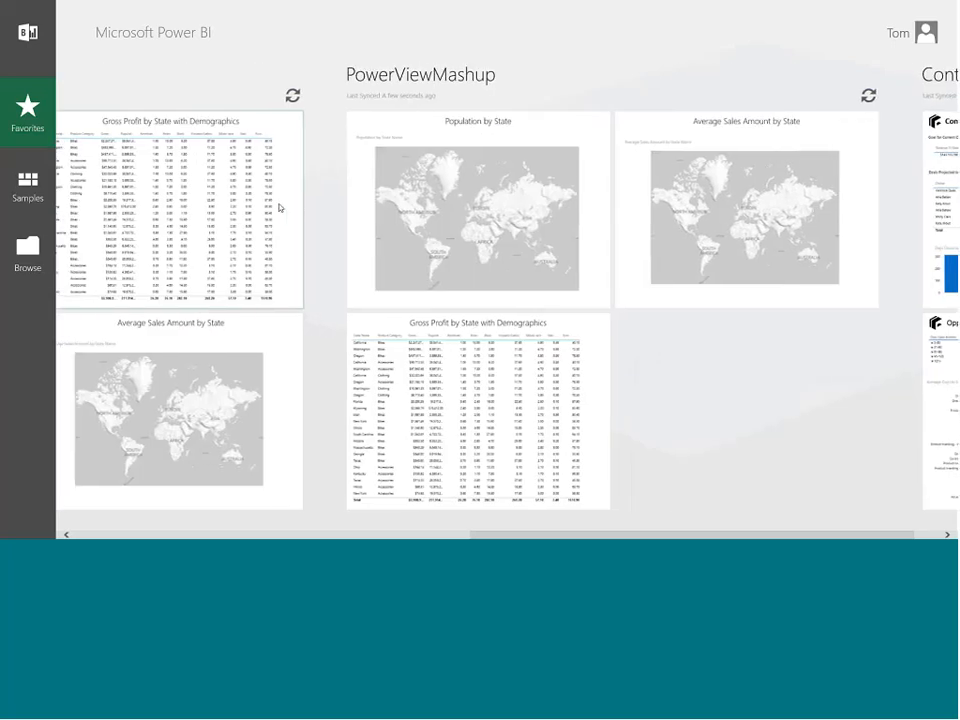
pyautogui.click(226, 184)
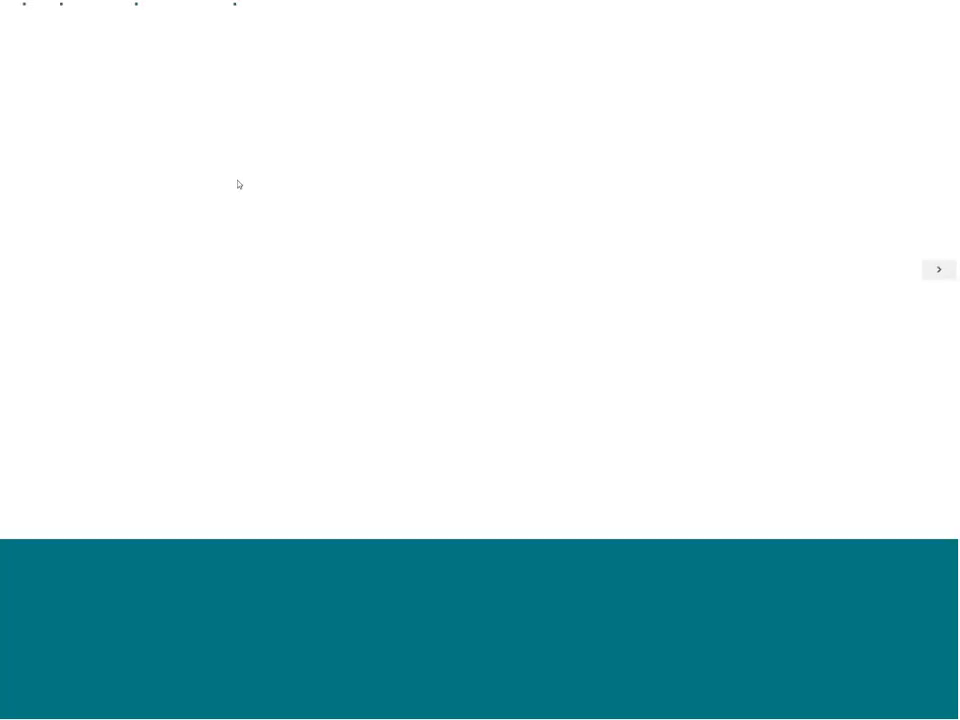
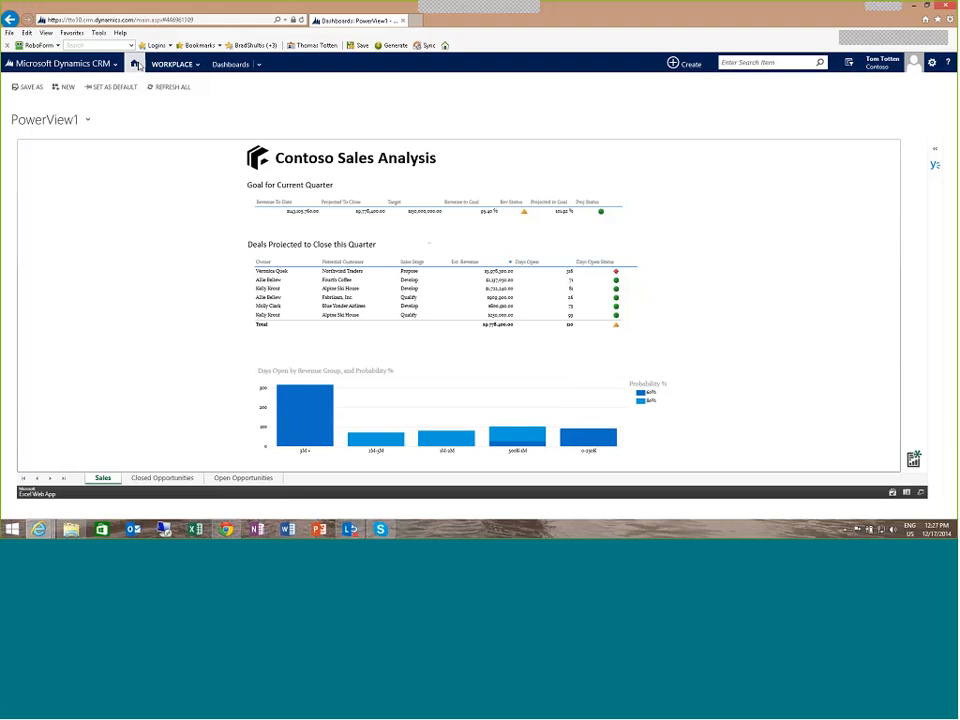
# In Dynamics CRM, go to the Solutions settings, open the TTO solution and show its dashboards
pyautogui.click(113, 64)
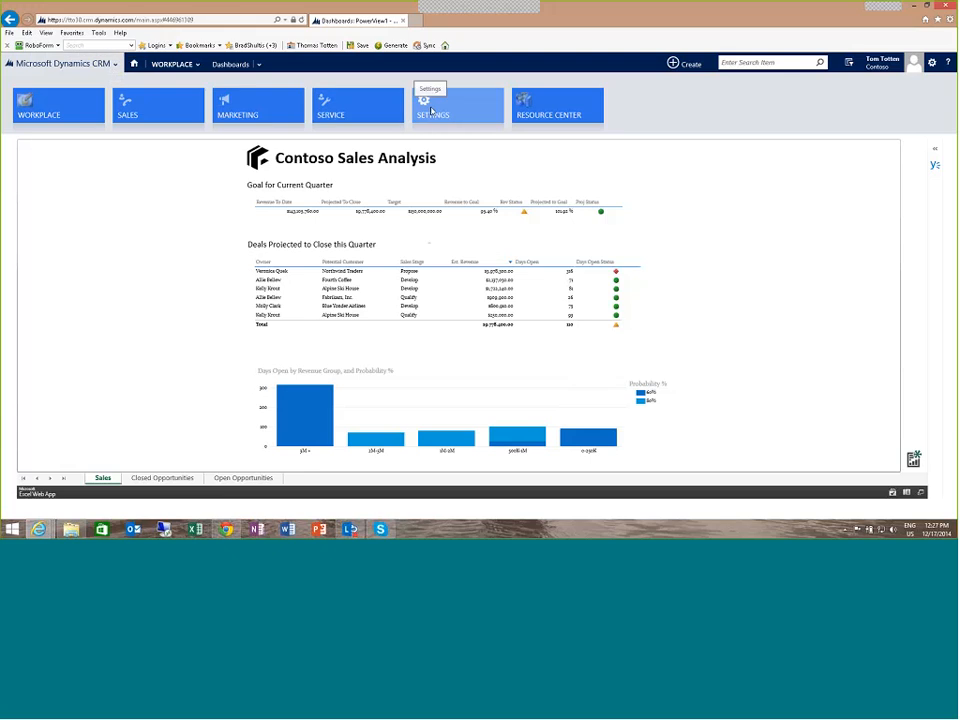
pyautogui.click(432, 108)
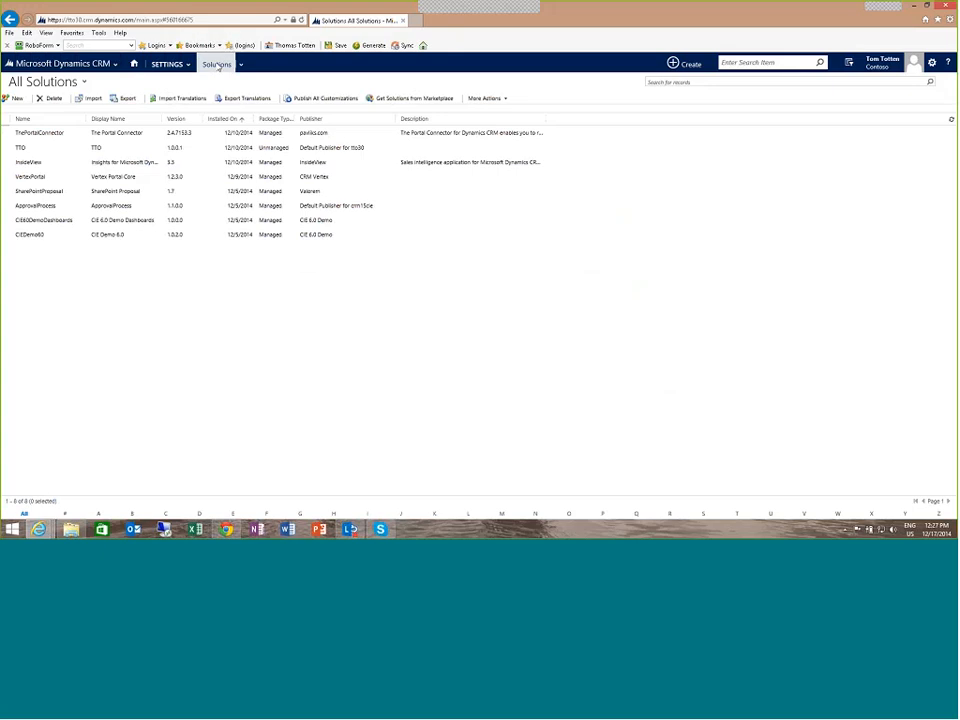
pyautogui.doubleClick(21, 149)
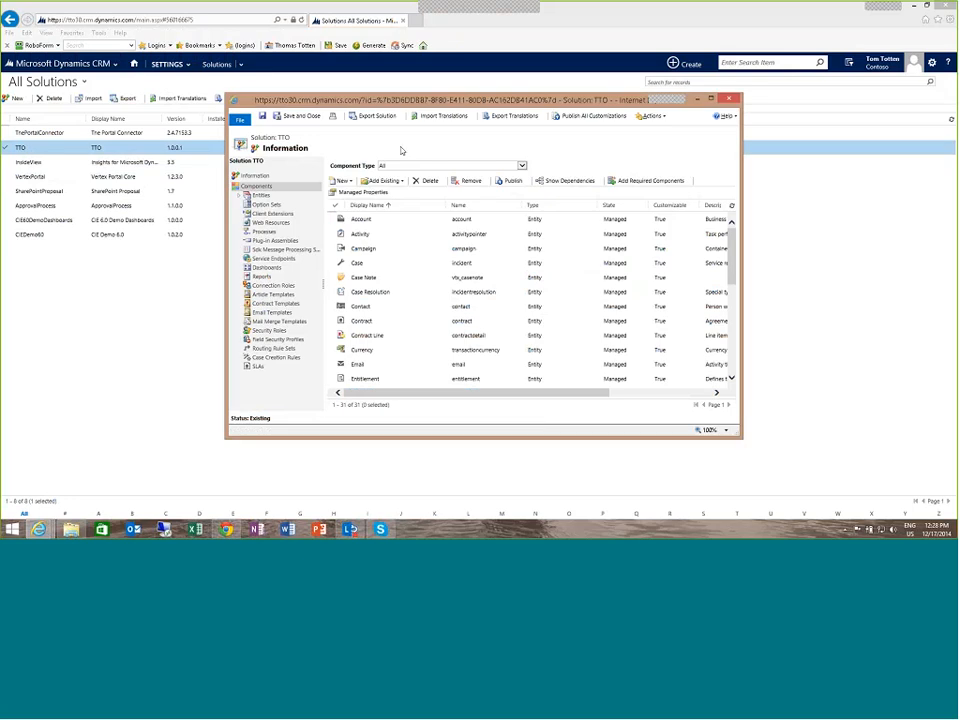
pyautogui.click(266, 268)
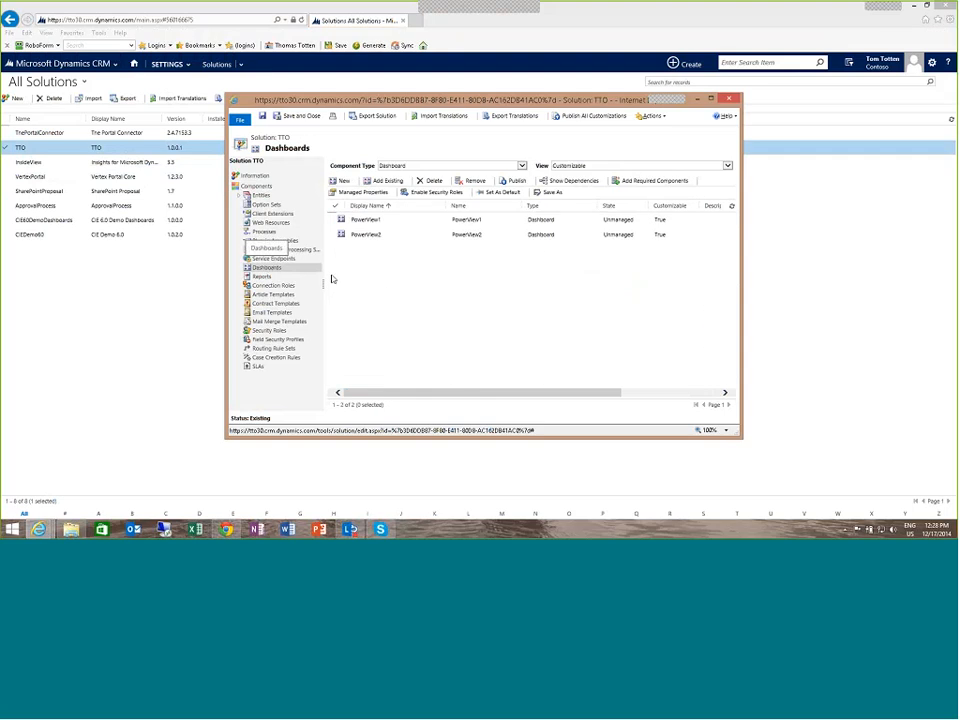
# Create a new dashboard in the TTO solution with the 2-Column Regular Dashboard layout
pyautogui.click(343, 181)
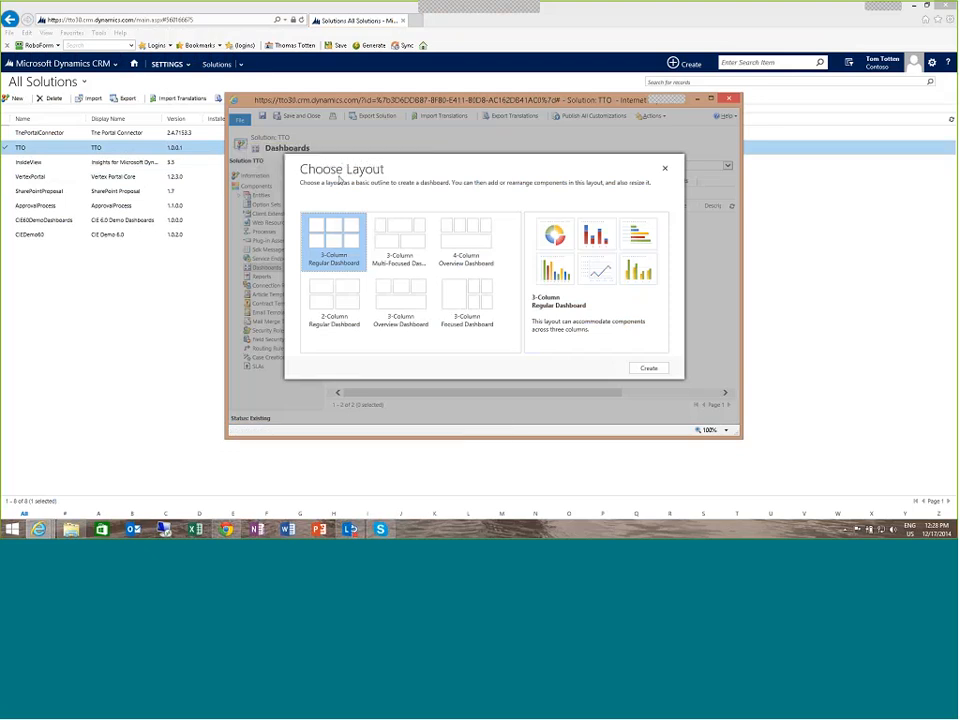
pyautogui.click(338, 303)
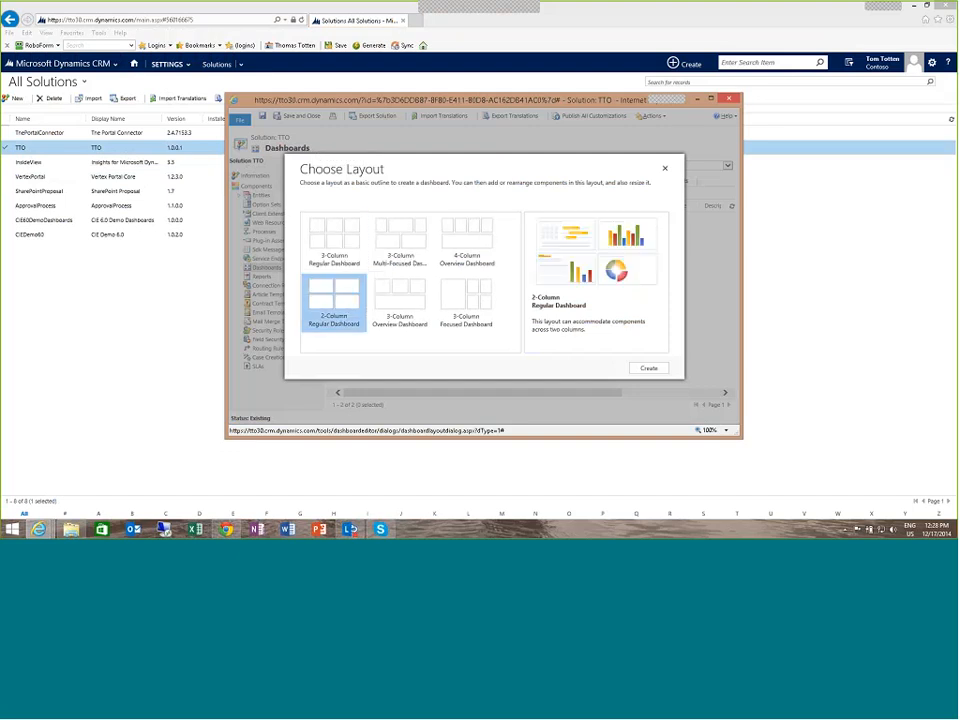
pyautogui.click(648, 368)
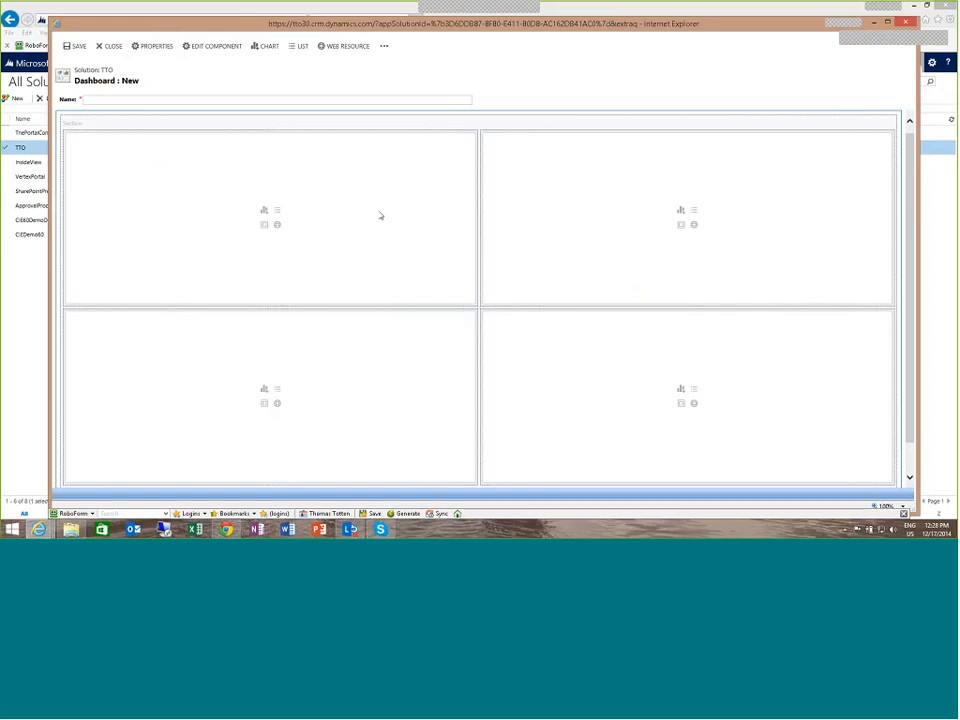
# Name the new dashboard MSDynamicsWoldDashboard
pyautogui.click(190, 100)
pyautogui.write('MS')
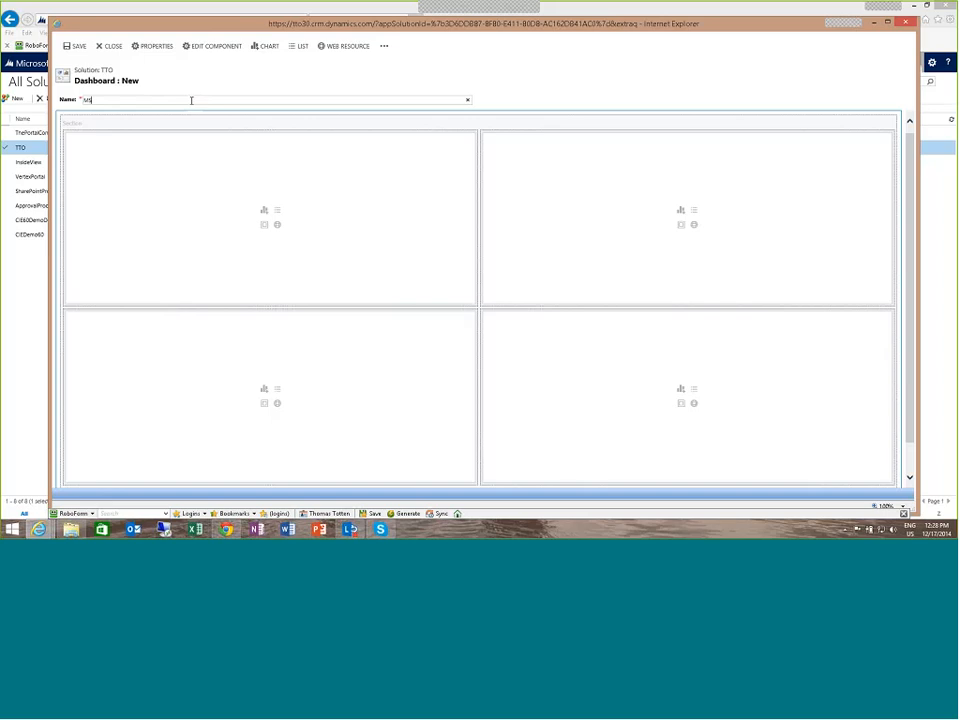
pyautogui.write('DynamicsWorldDashboard')
# Delete both components in the second column and one in the first column, leaving a single component on the dashboard
pyautogui.click(346, 193)
pyautogui.click(538, 214)
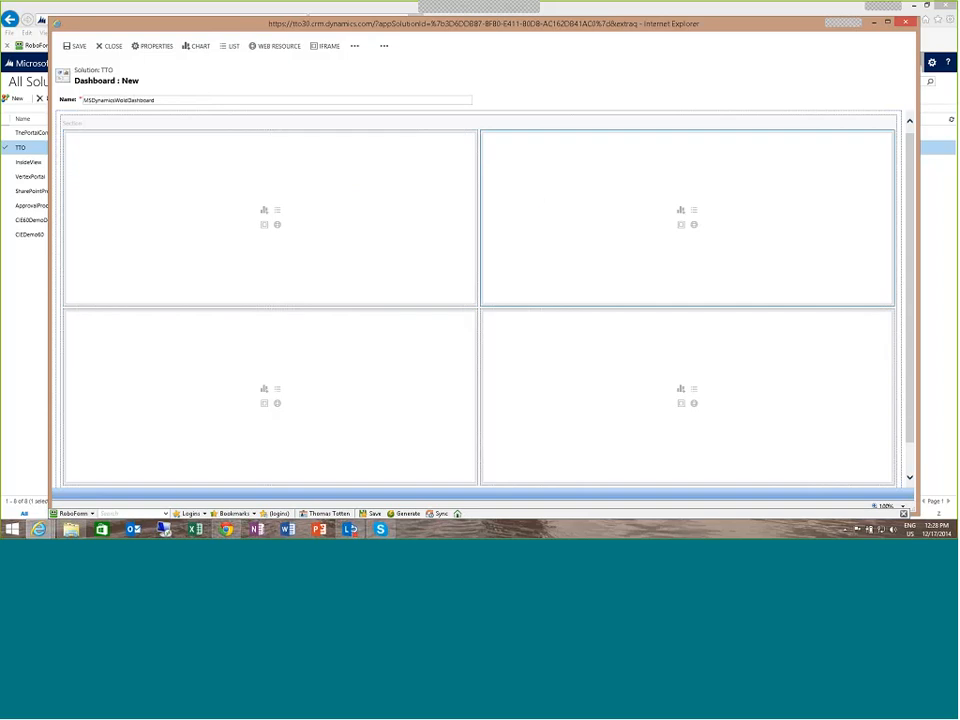
pyautogui.click(425, 376)
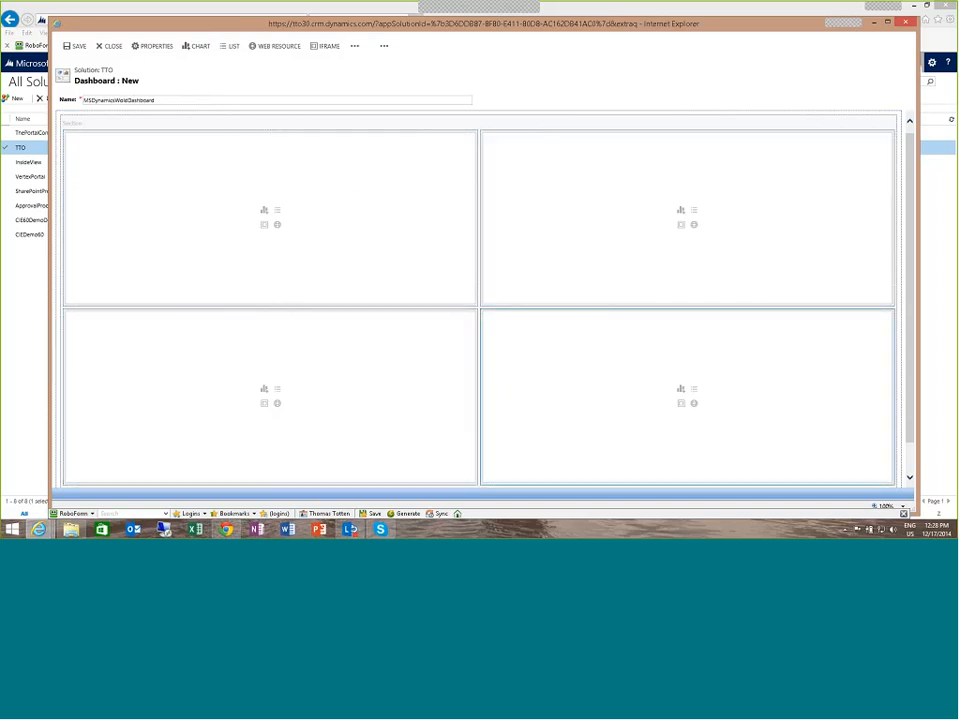
pyautogui.click(527, 198)
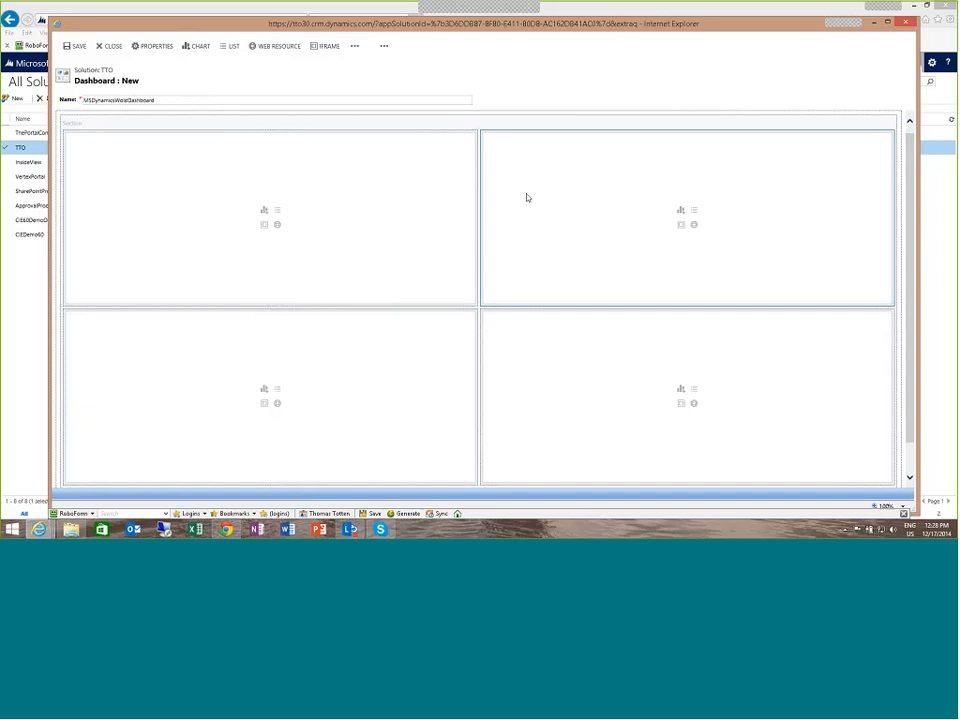
pyautogui.click(356, 47)
pyautogui.click(499, 165)
pyautogui.press('Delete')
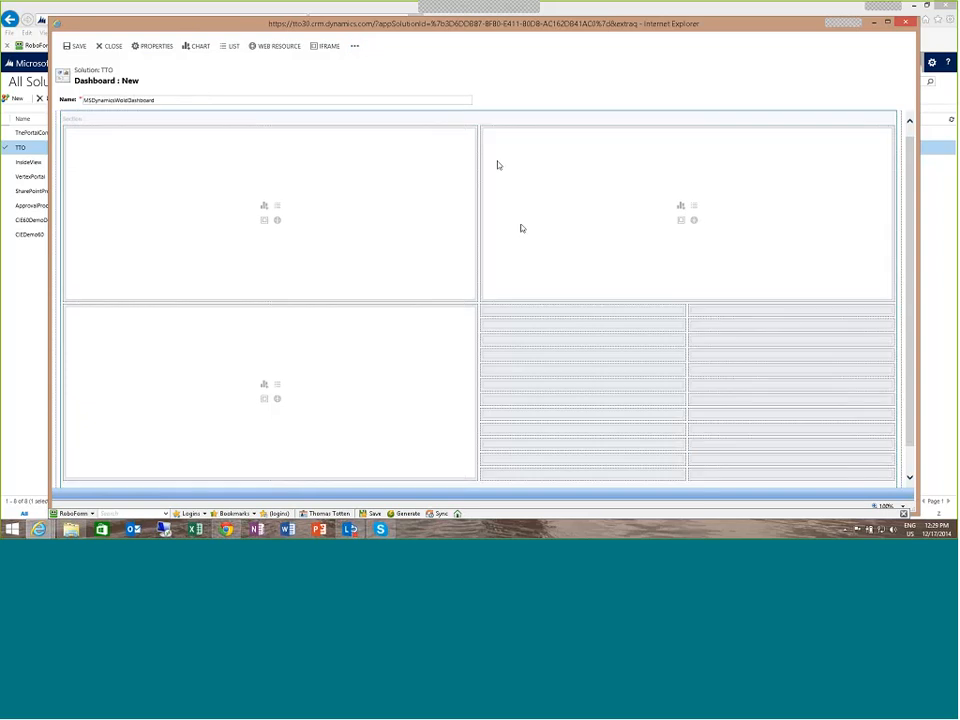
pyautogui.click(520, 228)
pyautogui.press('Delete')
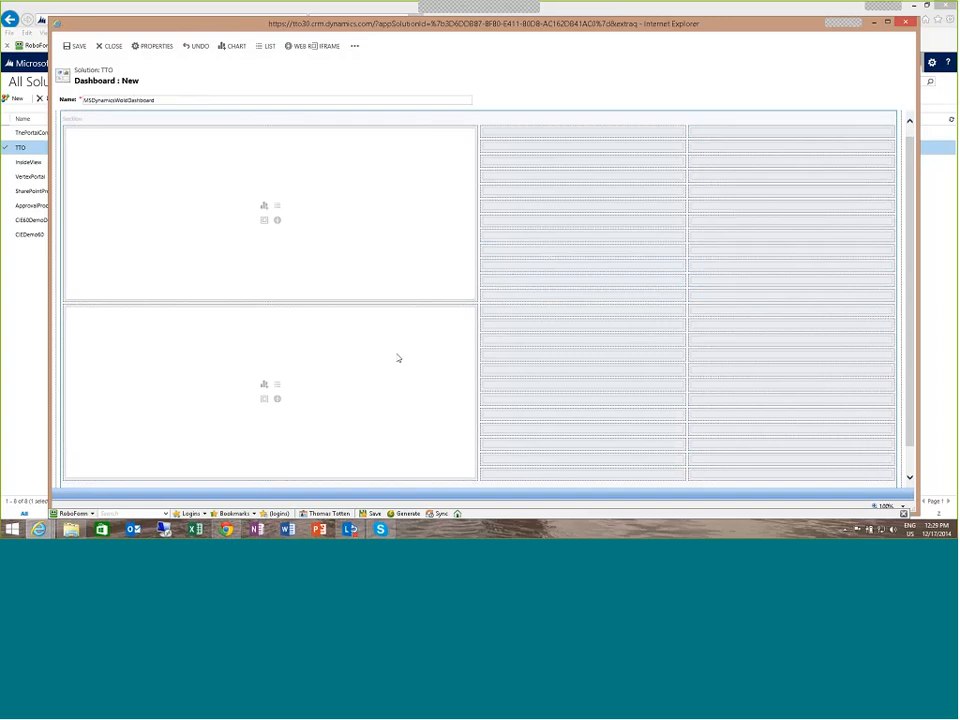
pyautogui.click(398, 358)
pyautogui.press('Delete')
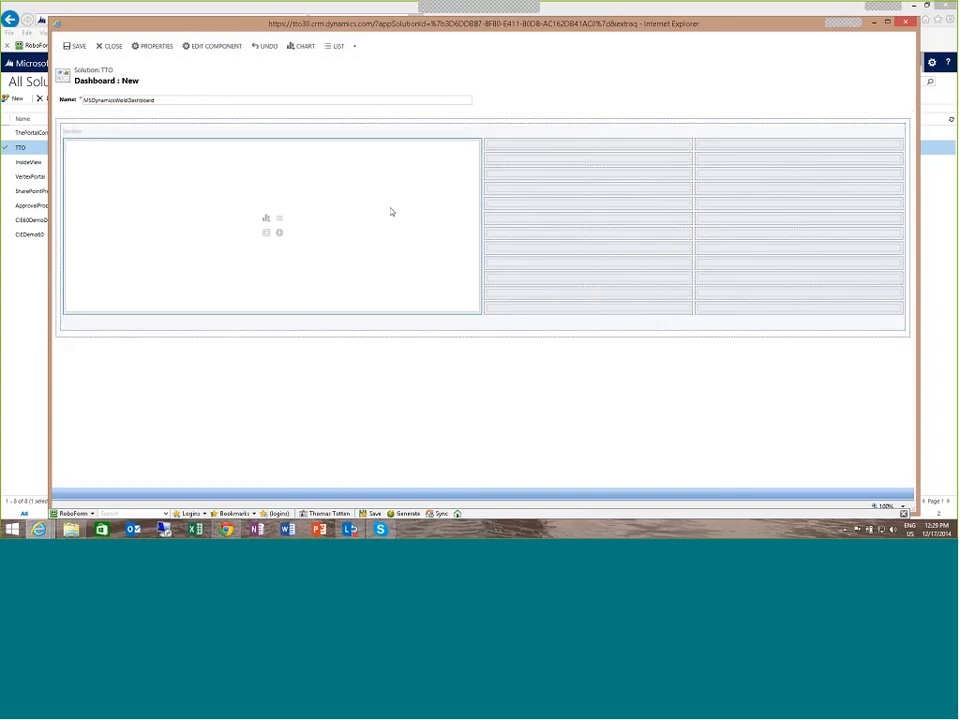
# Increase the width of the remaining component until it spans the full dashboard section
pyautogui.click(352, 47)
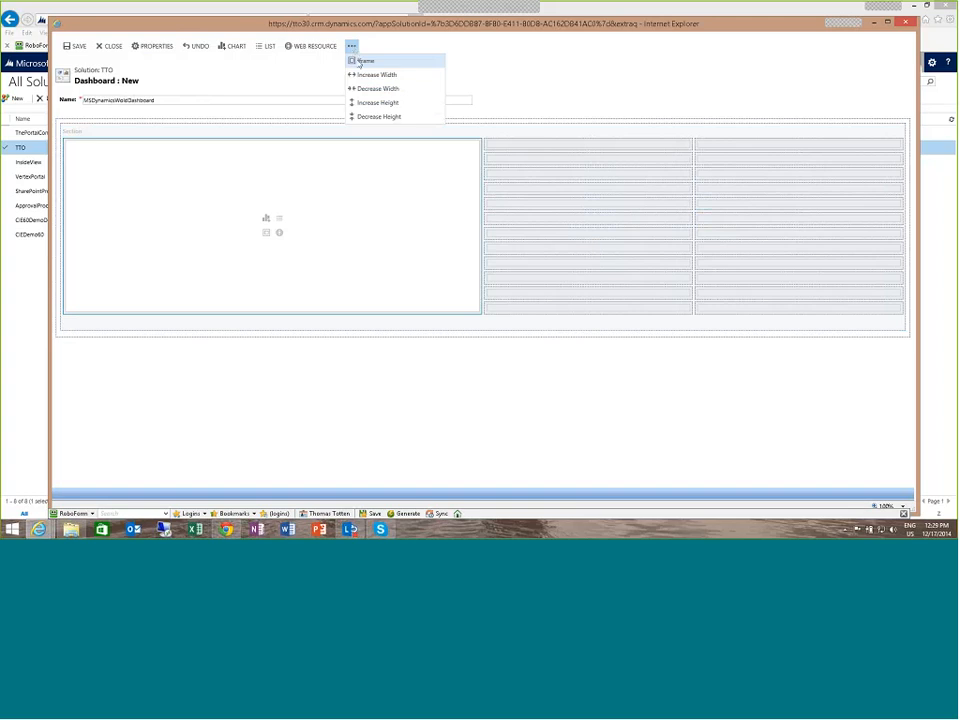
pyautogui.click(370, 76)
pyautogui.click(352, 50)
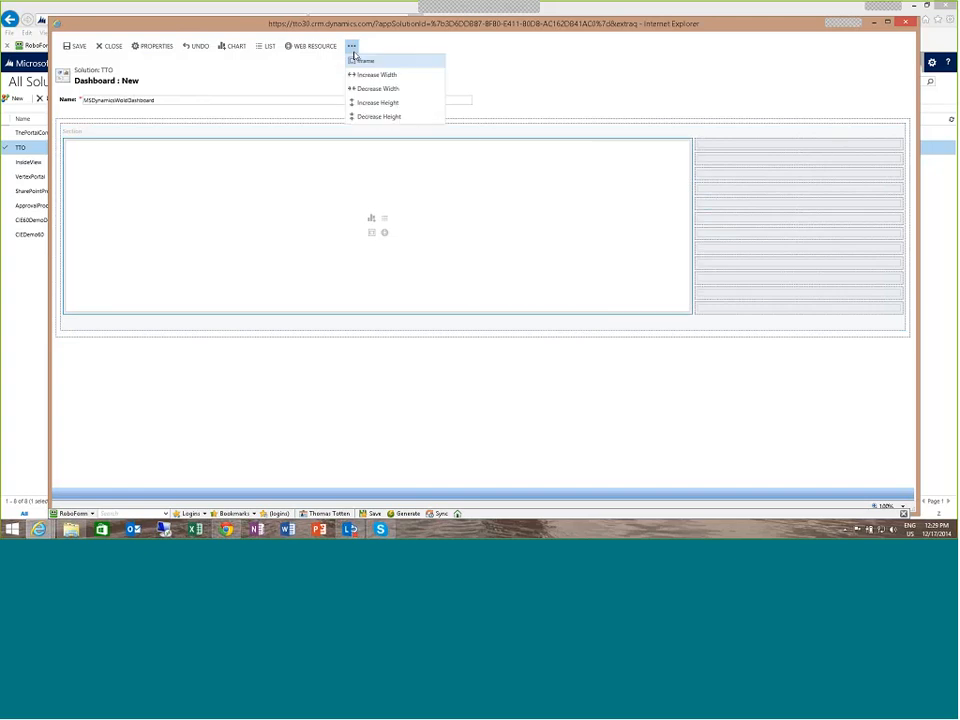
pyautogui.click(372, 75)
# Increase the height of the full-width component repeatedly until it fills the visible dashboard area
pyautogui.click(352, 47)
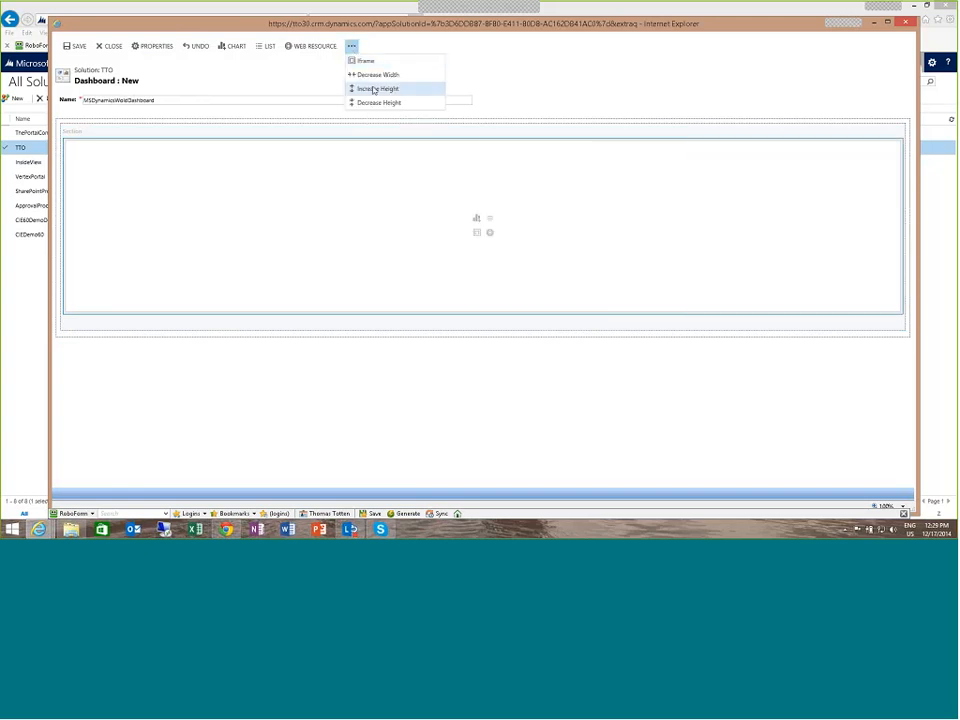
pyautogui.click(373, 89)
pyautogui.click(372, 89)
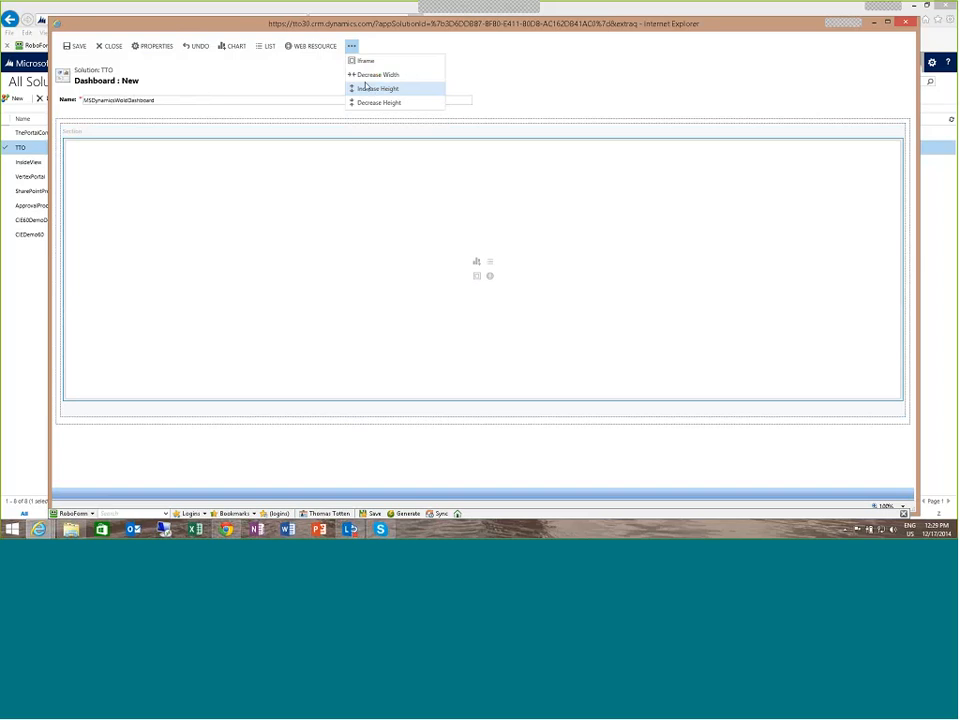
pyautogui.click(370, 90)
pyautogui.click(352, 47)
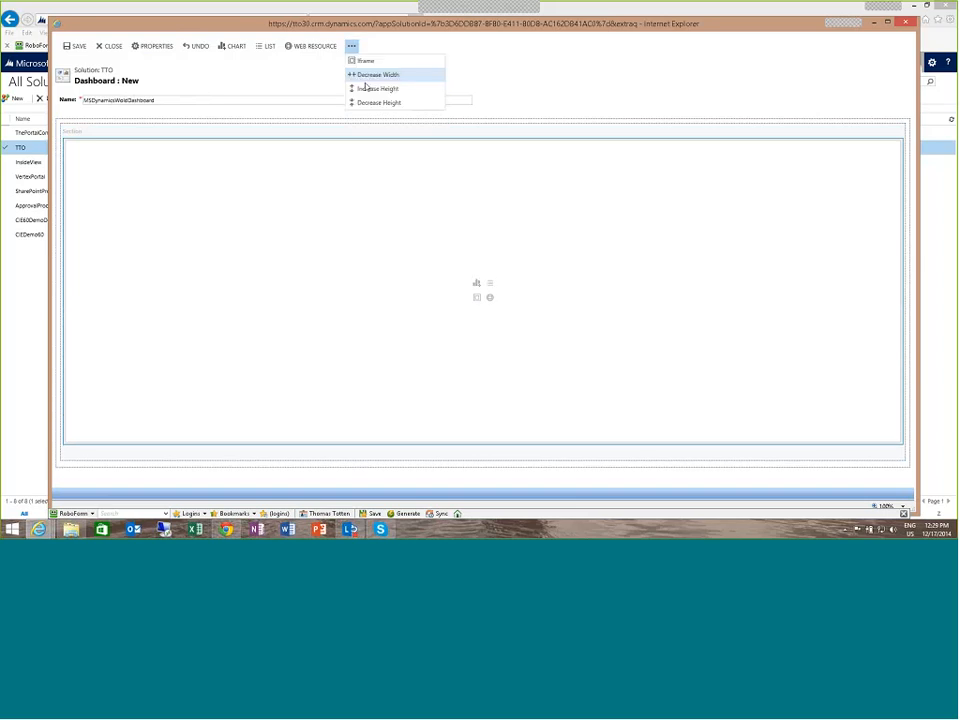
pyautogui.click(370, 90)
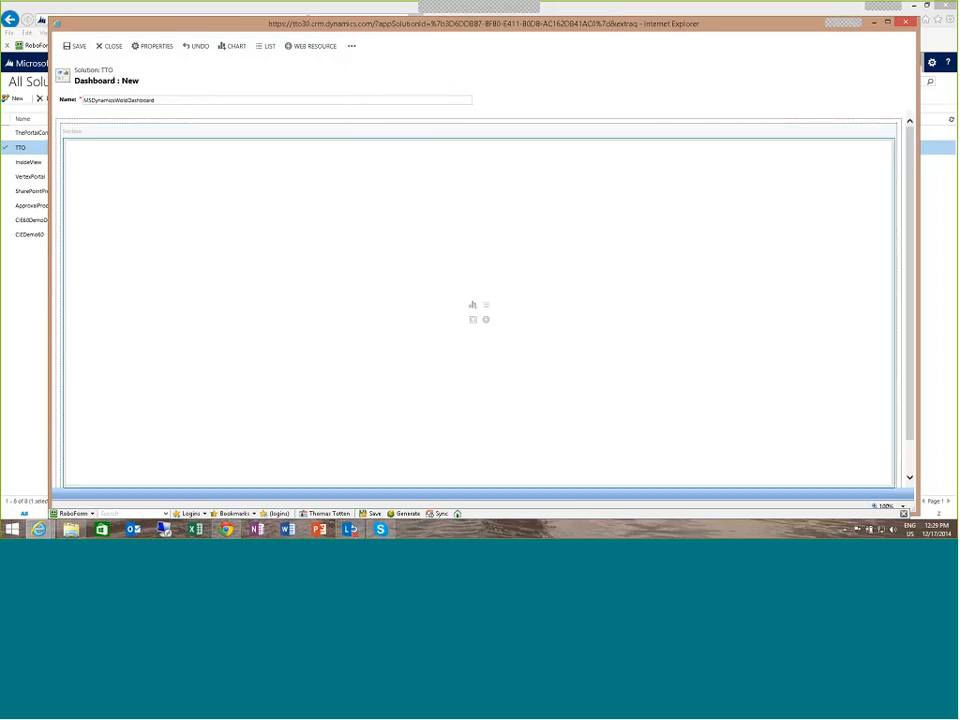
# Start adding an IFRAME to the enlarged component and go to its URL field
pyautogui.click(474, 321)
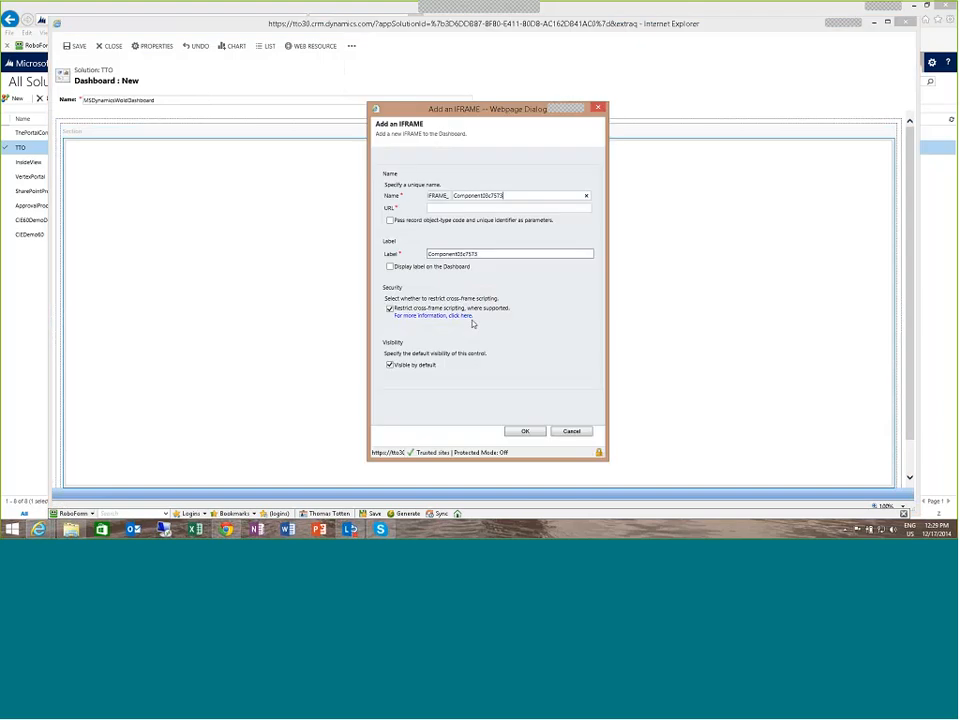
pyautogui.click(440, 208)
pyautogui.click(440, 208)
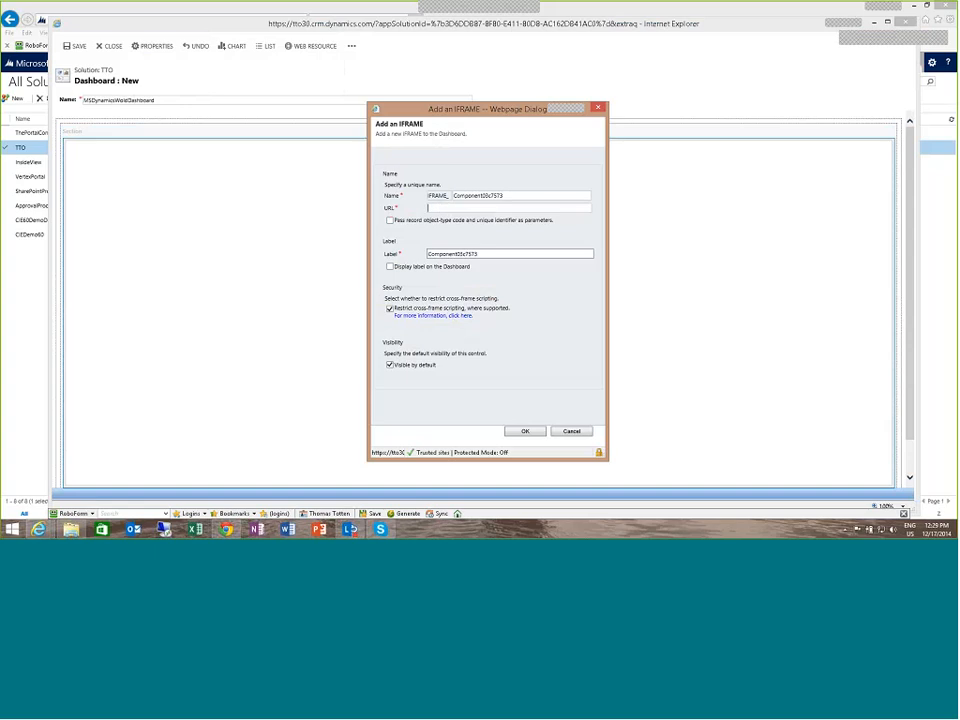
# Switch to the ContosoOpportunities.xlsx report in the browser, show its Sales page and copy the page's web address
pyautogui.click(40, 530)
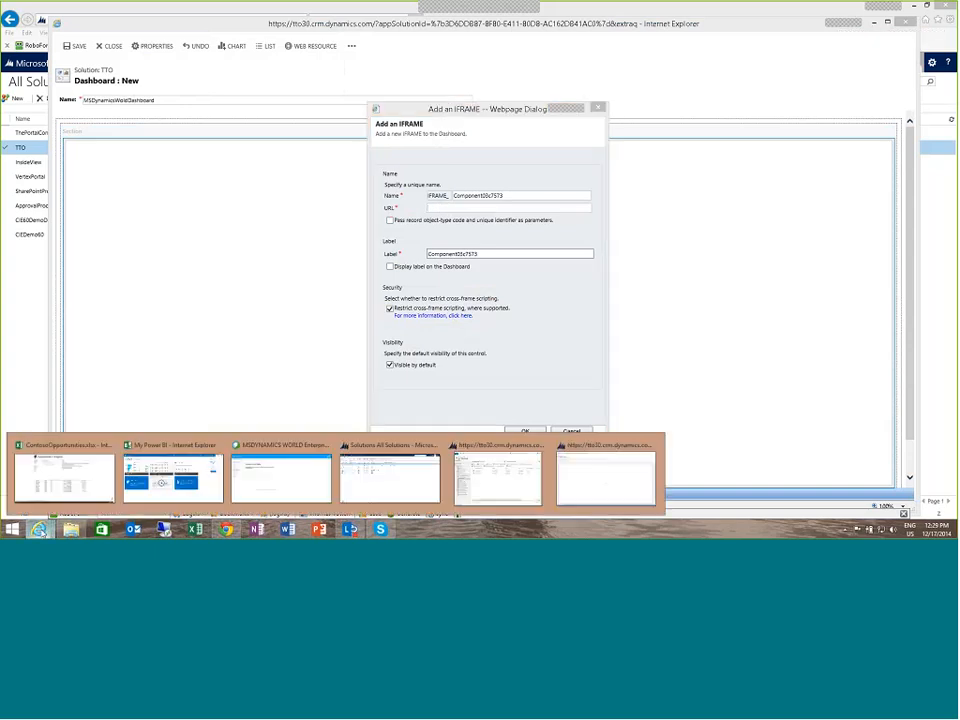
pyautogui.click(68, 481)
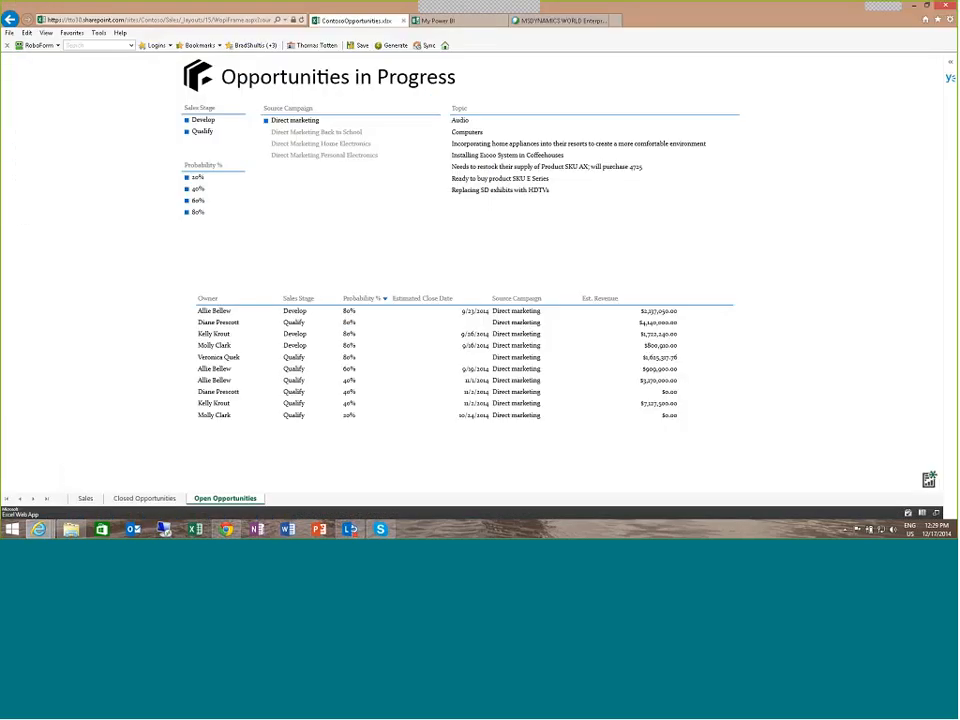
pyautogui.click(84, 499)
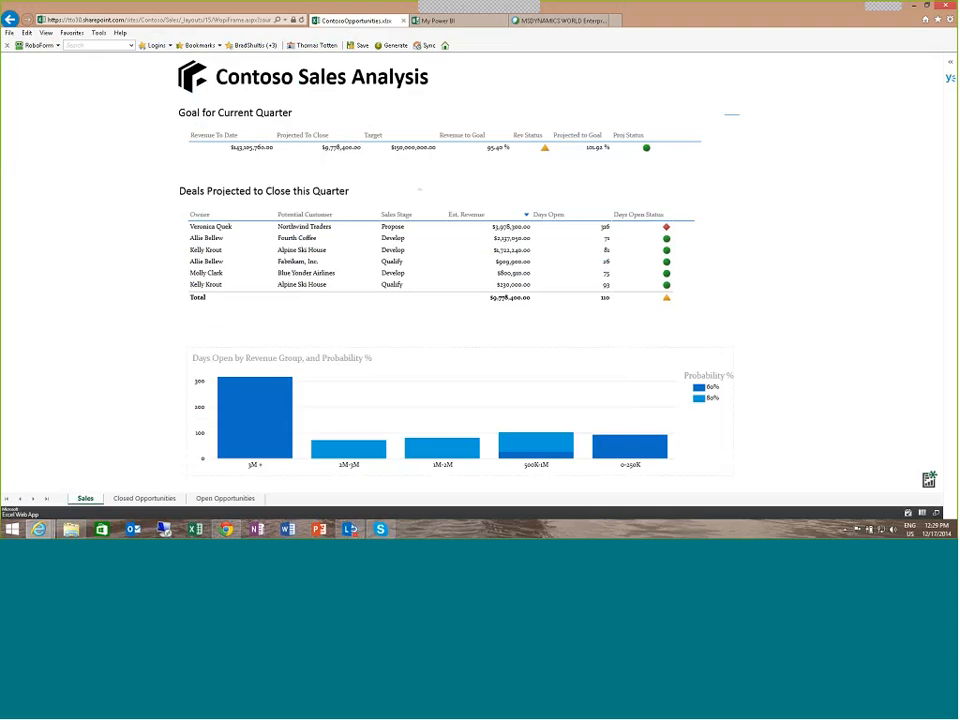
pyautogui.click(137, 20)
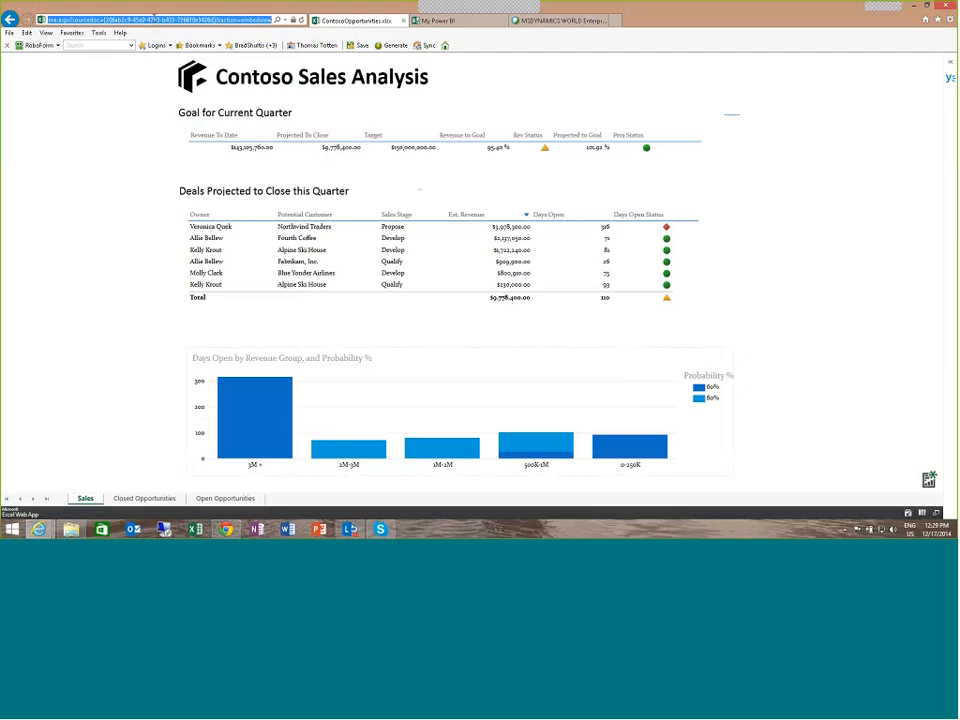
# Return to the new dashboard, paste the report address as the IFRAME's URL without restricting cross-frame scripting, and save the dashboard
pyautogui.moveTo(40, 530)
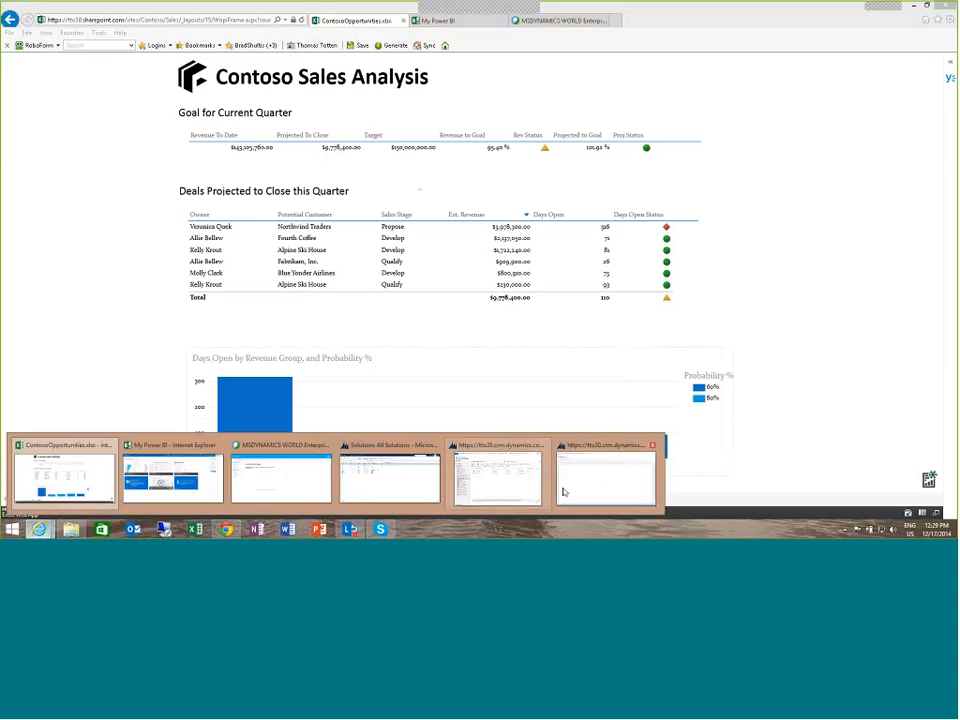
pyautogui.click(540, 475)
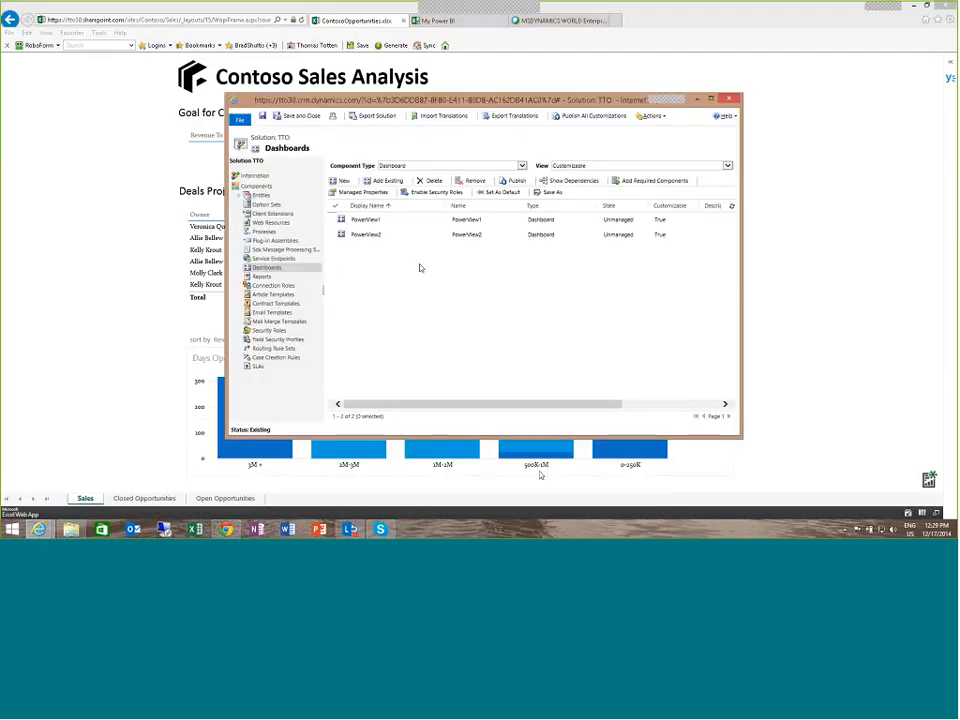
pyautogui.moveTo(43, 533)
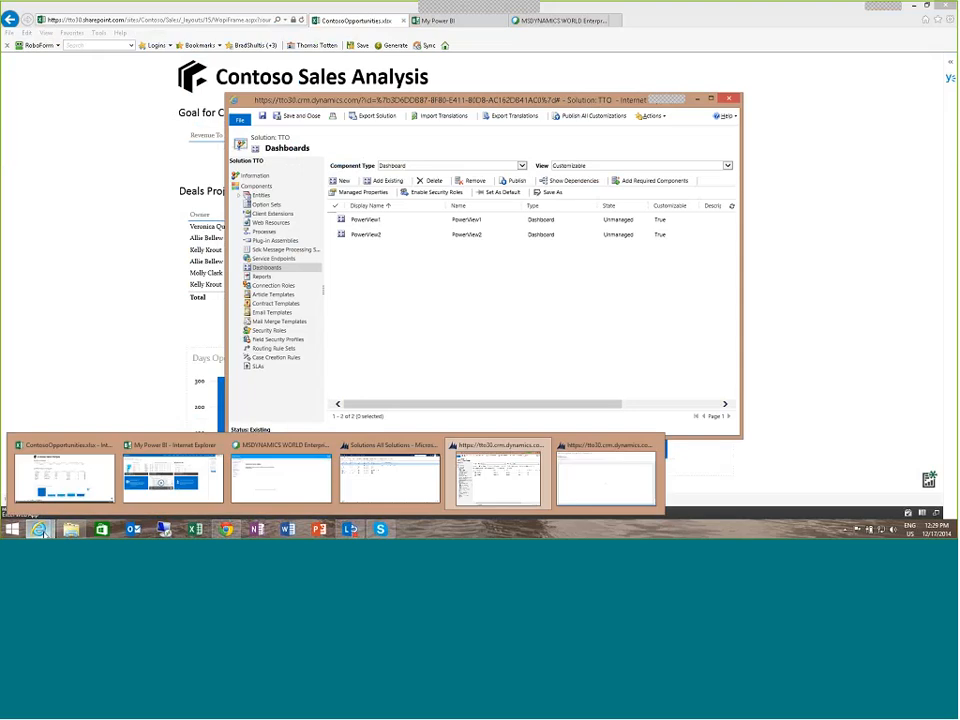
pyautogui.click(605, 478)
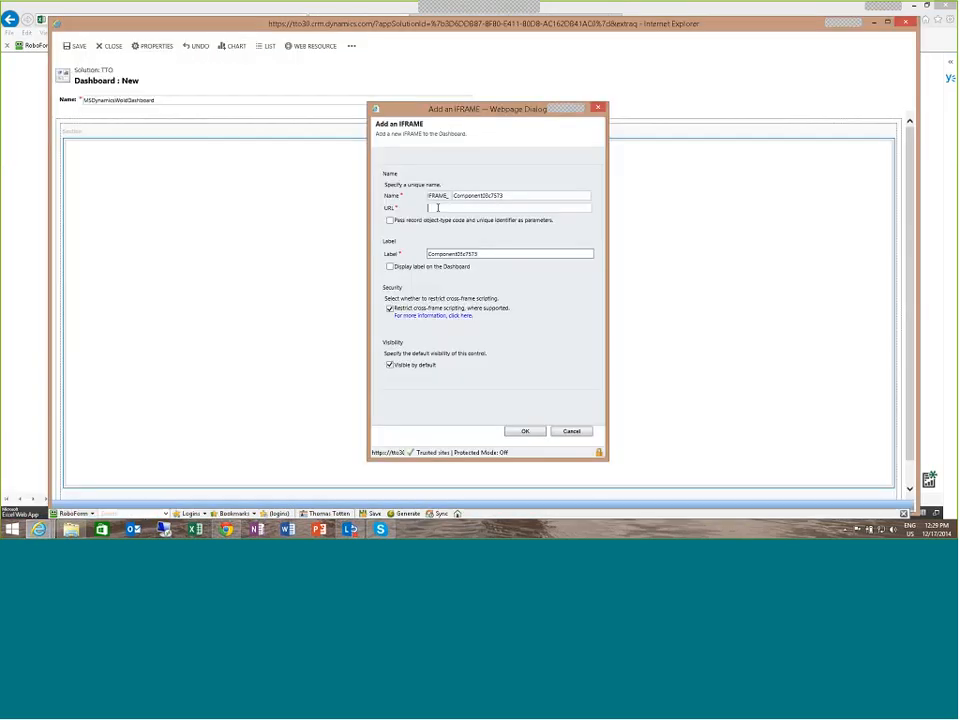
pyautogui.hotkey('ctrl', 'v')
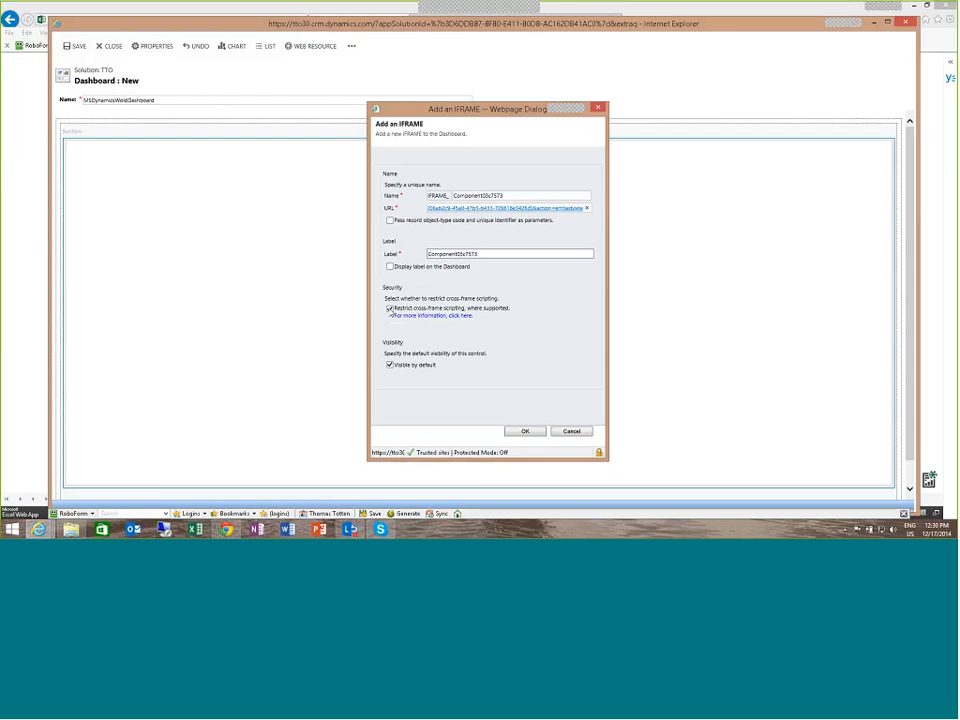
pyautogui.click(389, 308)
pyautogui.click(520, 432)
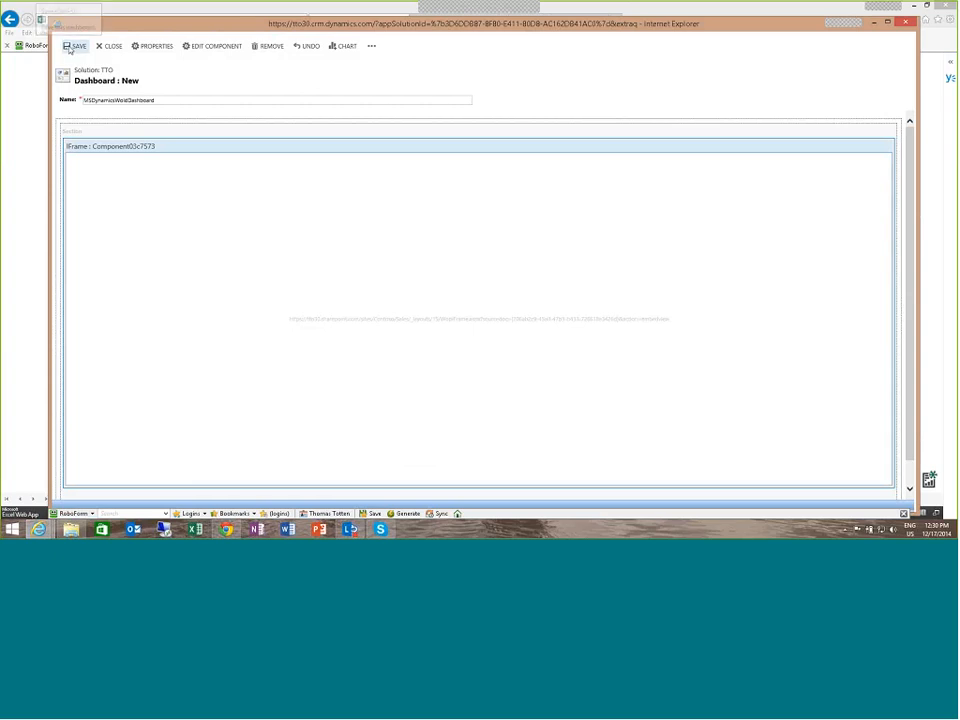
pyautogui.click(69, 48)
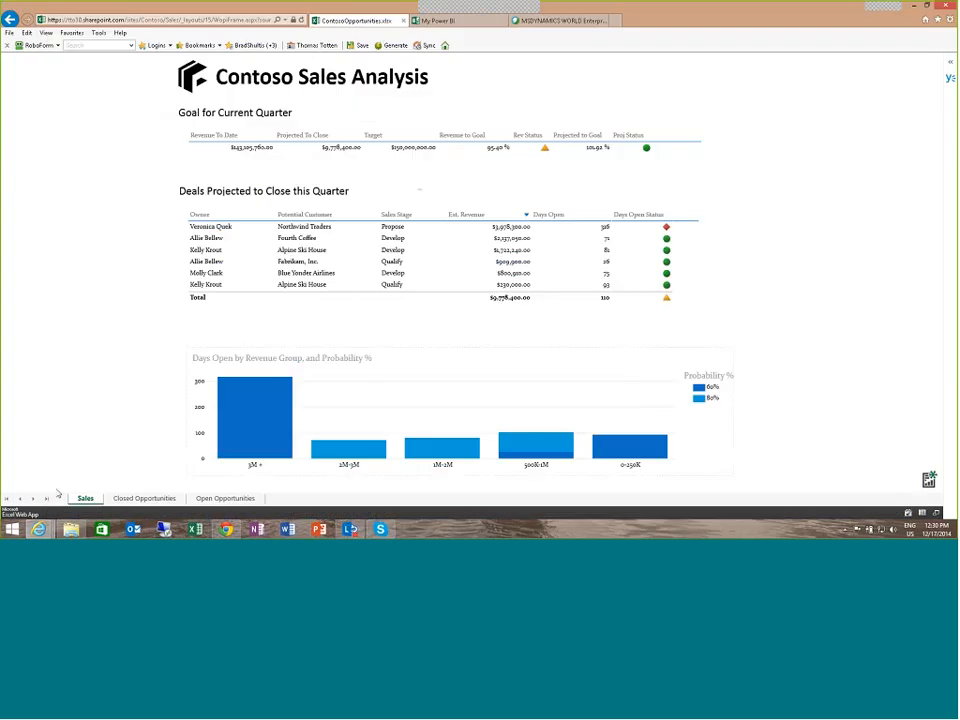
# Publish MSDynamicsWoldDashboard from the TTO solution's dashboards, and save and close the solution
pyautogui.click(38, 529)
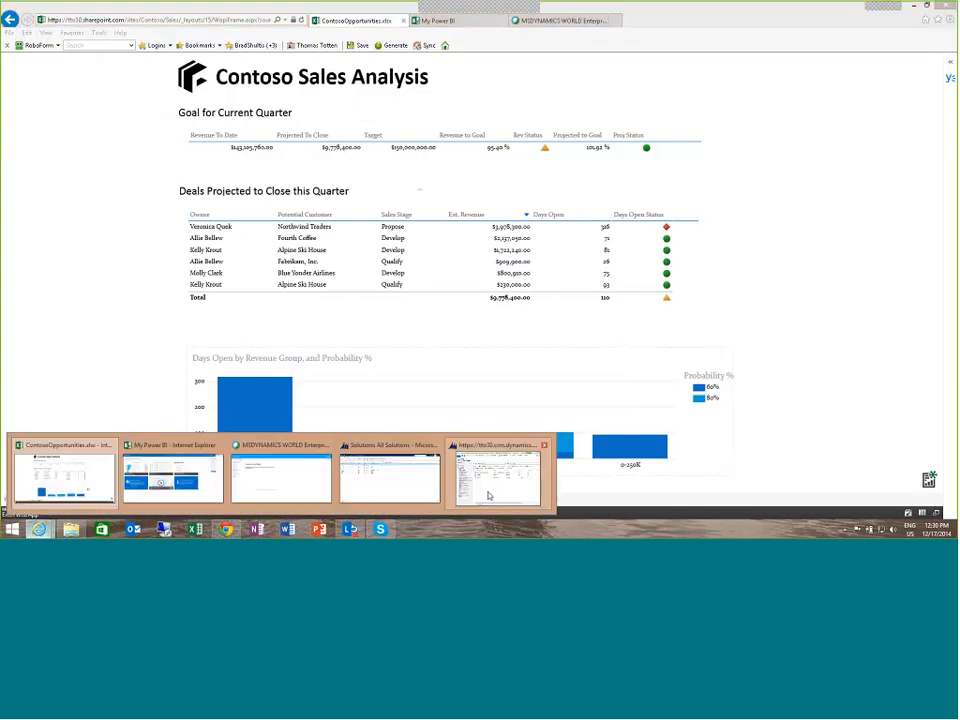
pyautogui.click(489, 495)
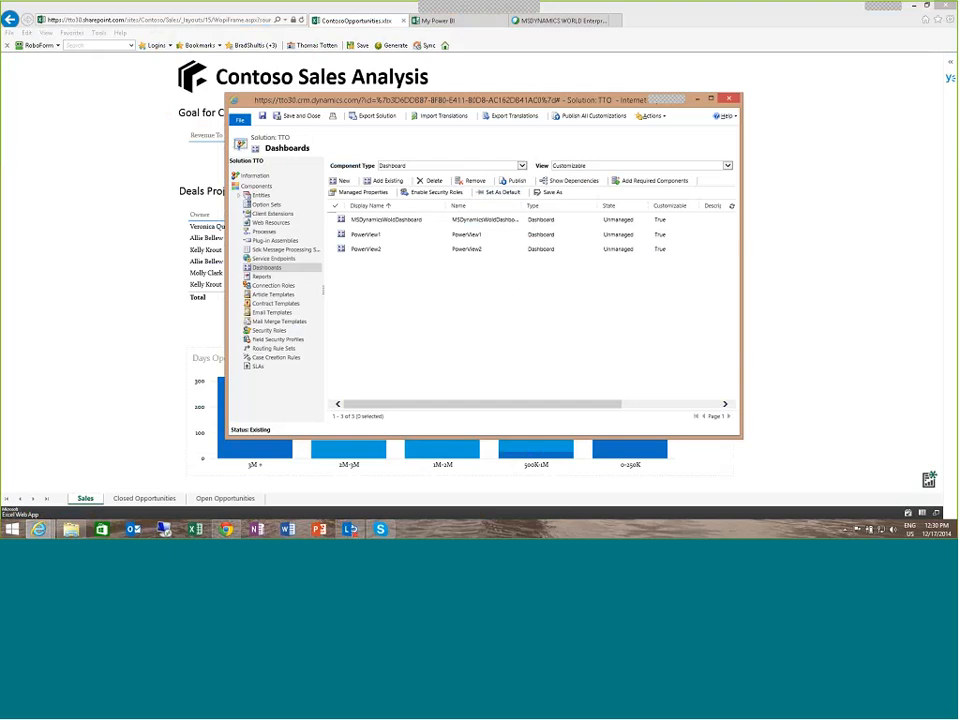
pyautogui.click(381, 219)
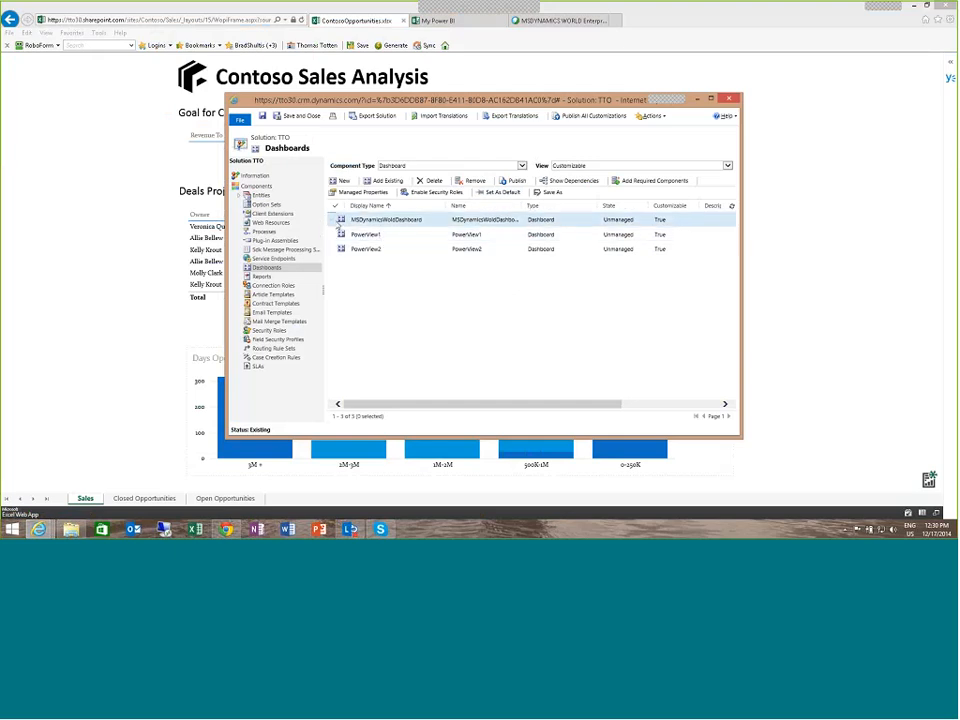
pyautogui.click(513, 181)
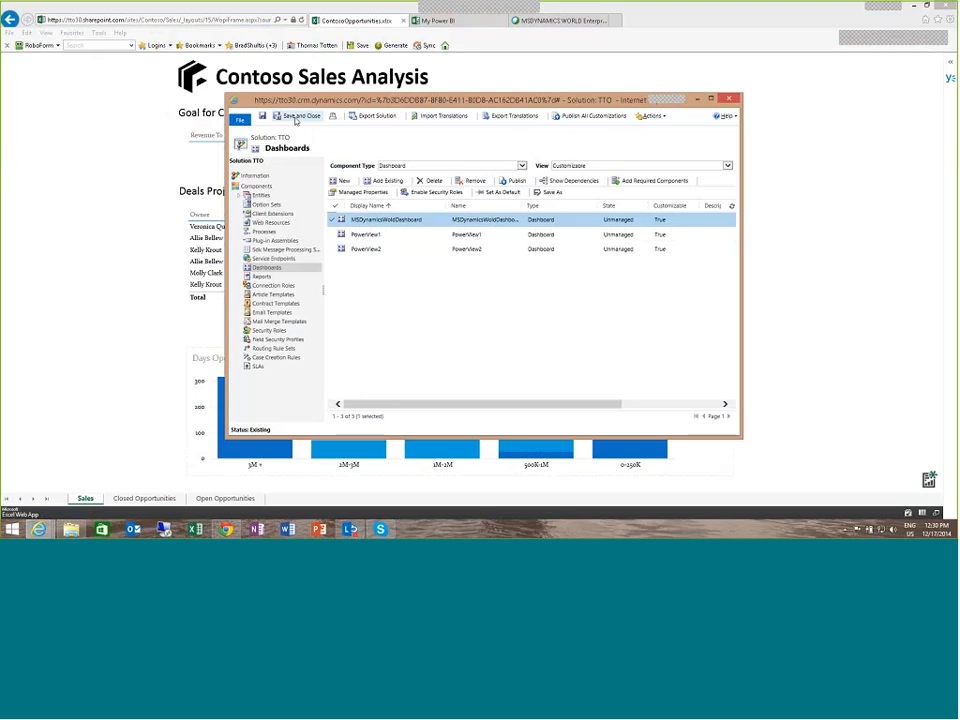
pyautogui.click(297, 117)
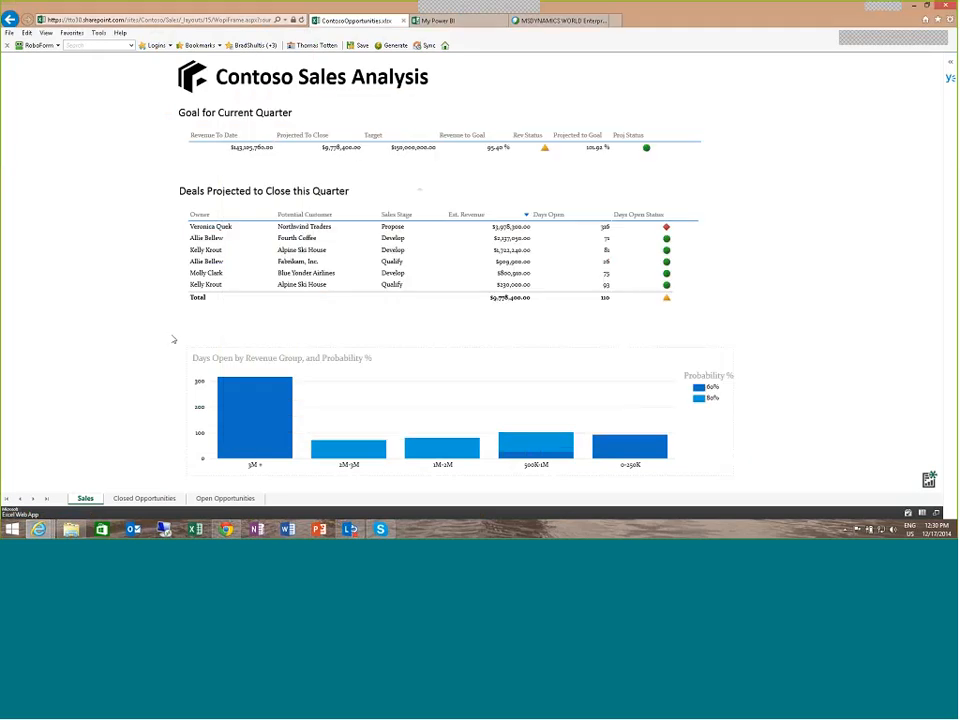
# Return to Dynamics CRM, reload it, go to the home dashboards and open MSDynamicsWoldDashboard
pyautogui.click(914, 6)
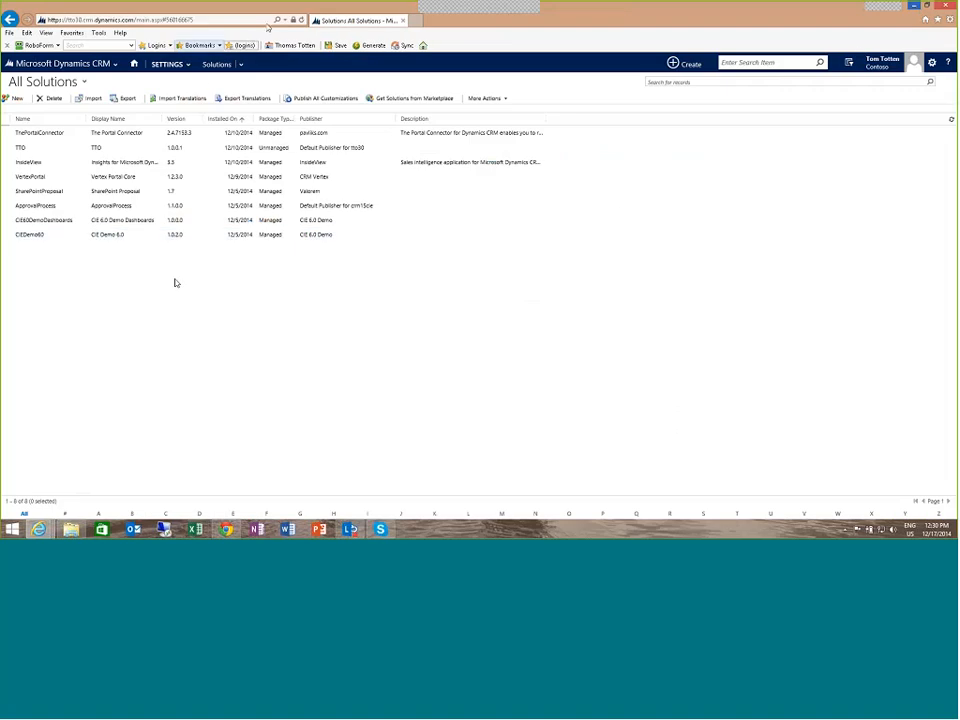
pyautogui.click(301, 20)
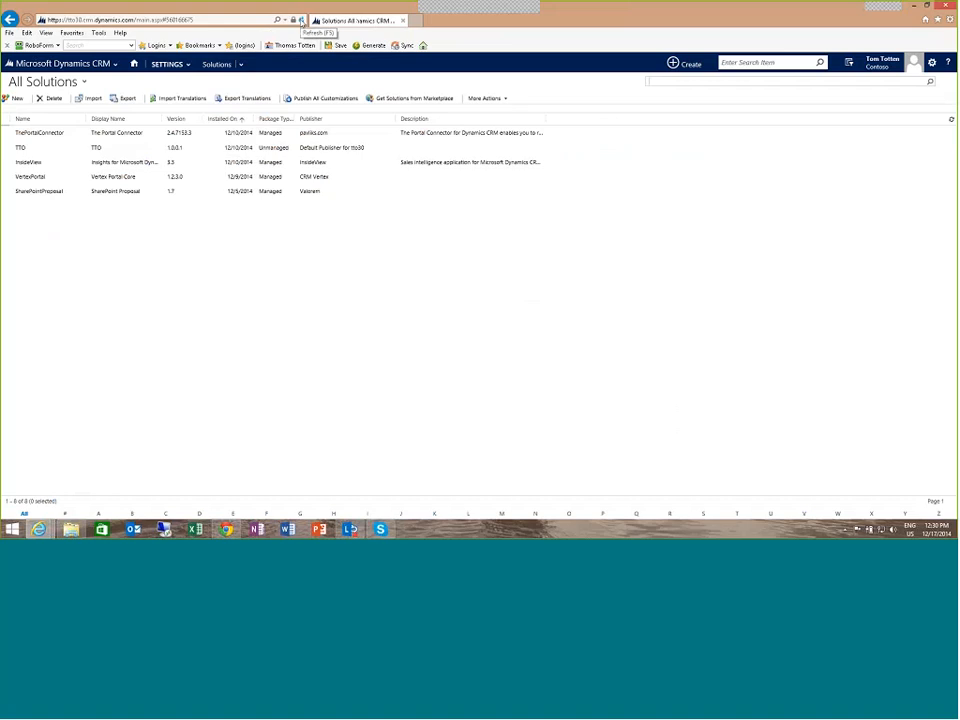
pyautogui.click(134, 64)
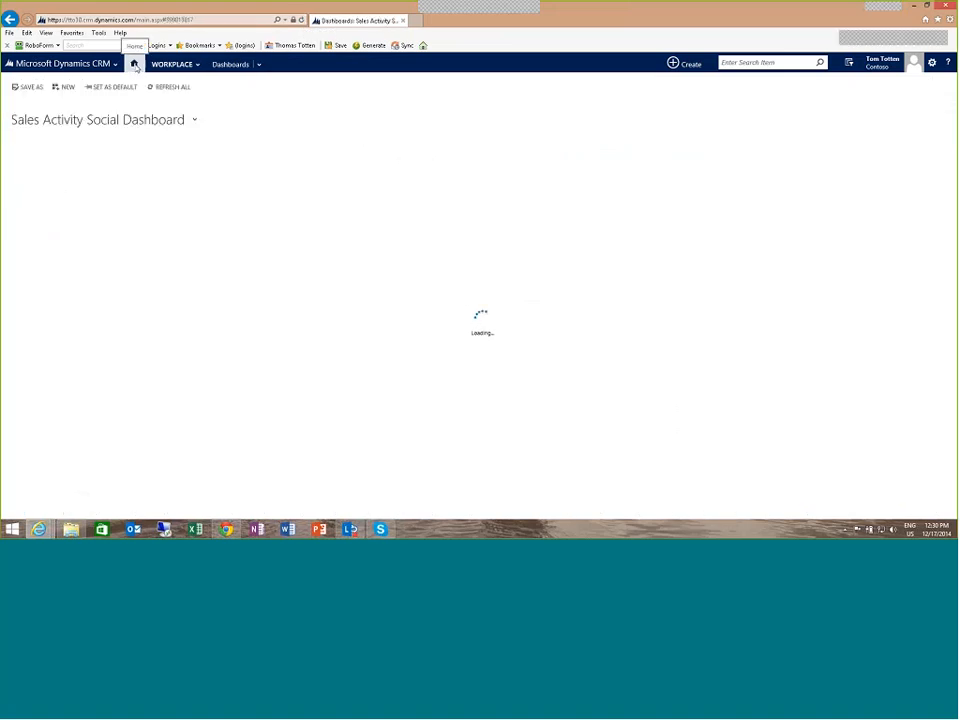
pyautogui.click(195, 120)
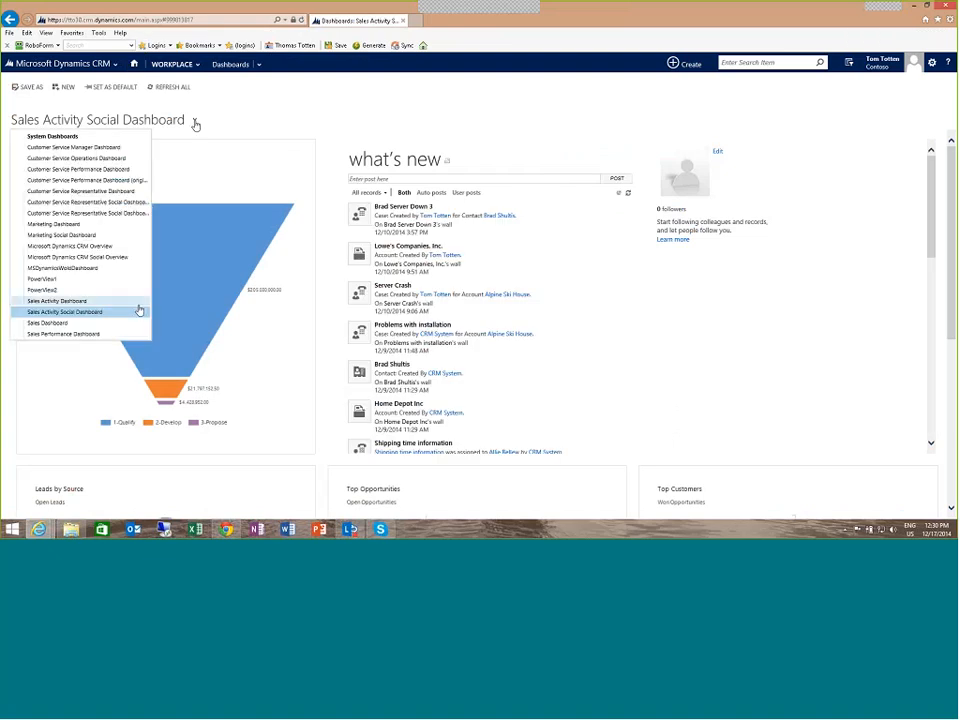
pyautogui.click(60, 269)
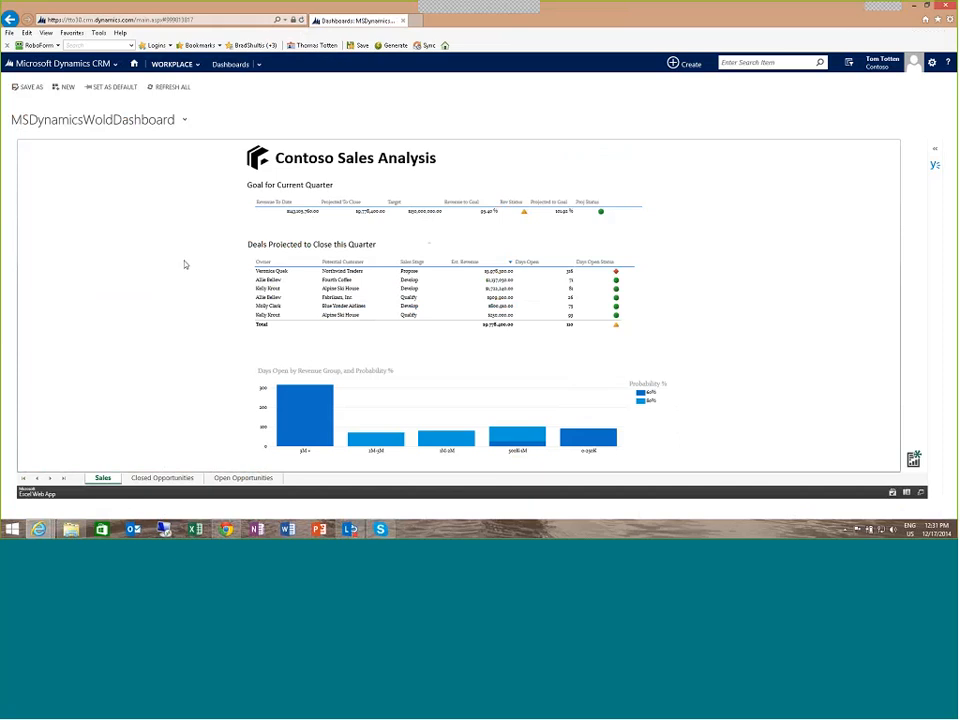
# Filter the embedded Sales report by the 3M +, 2M-3M and 1M-2M revenue groups, and view its Closed Opportunities and Open Opportunities pages
pyautogui.click(296, 407)
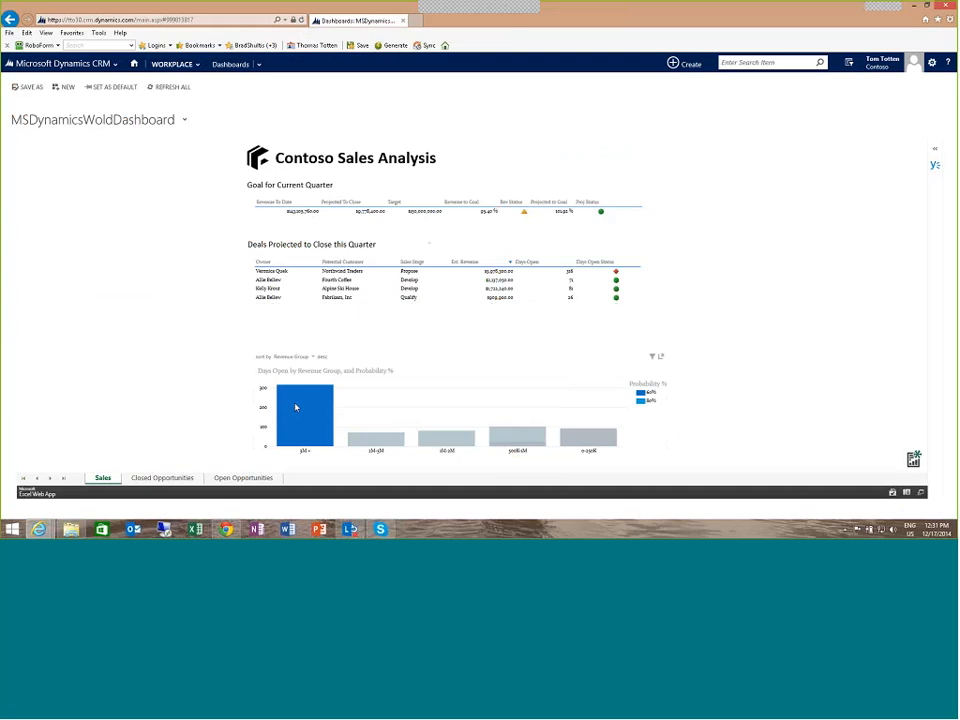
pyautogui.click(378, 441)
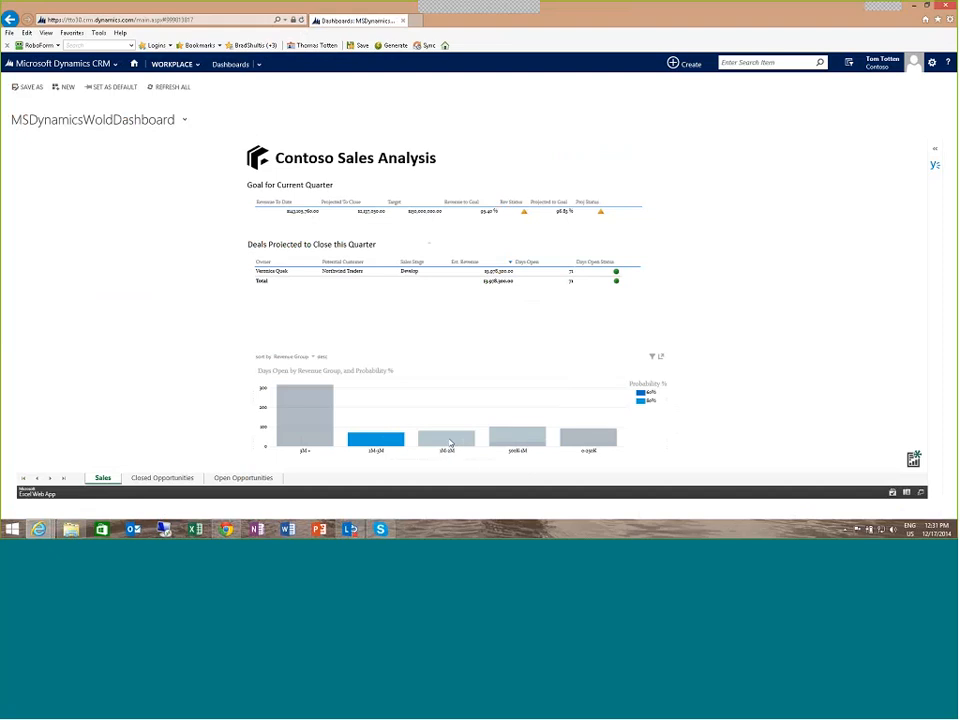
pyautogui.click(447, 440)
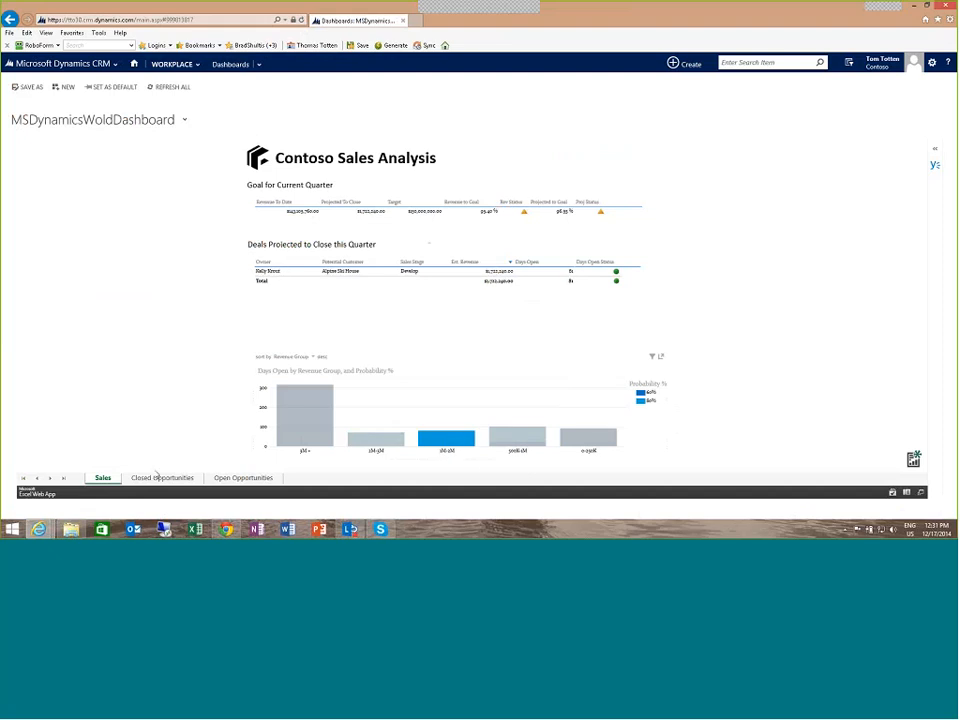
pyautogui.click(161, 478)
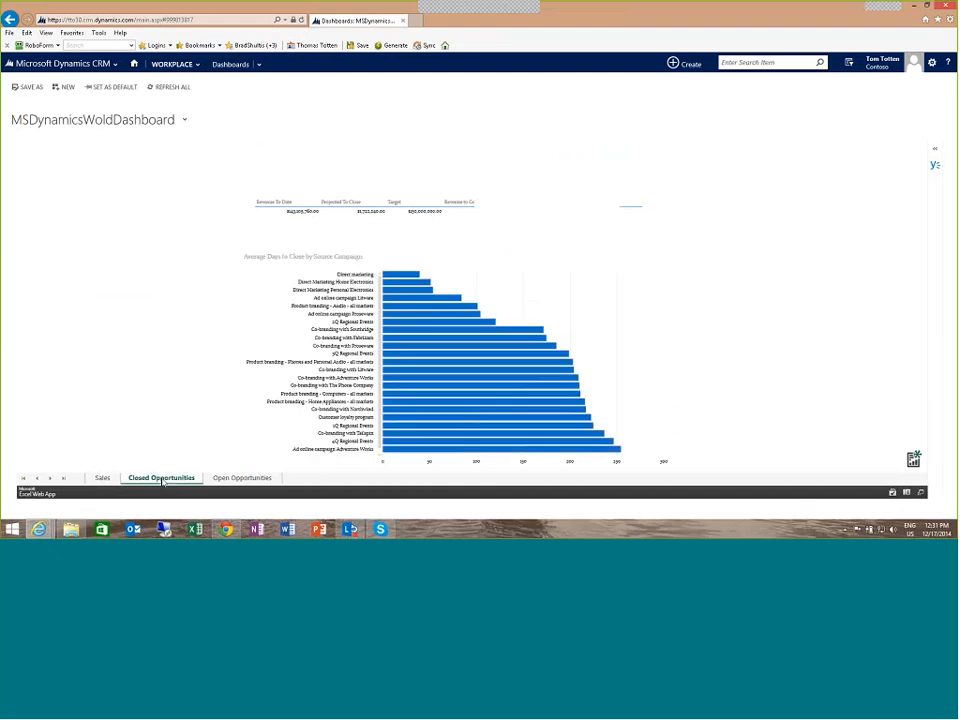
pyautogui.click(225, 478)
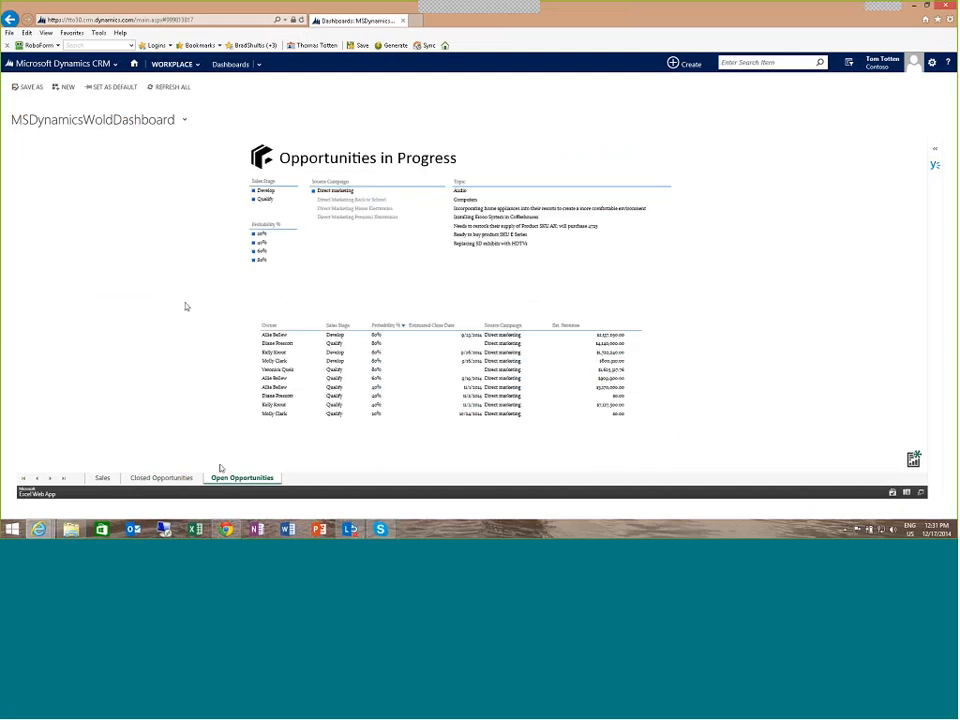
# Open the PowerView2 system dashboard and look across the columns of its embedded Product Mix report
pyautogui.click(184, 120)
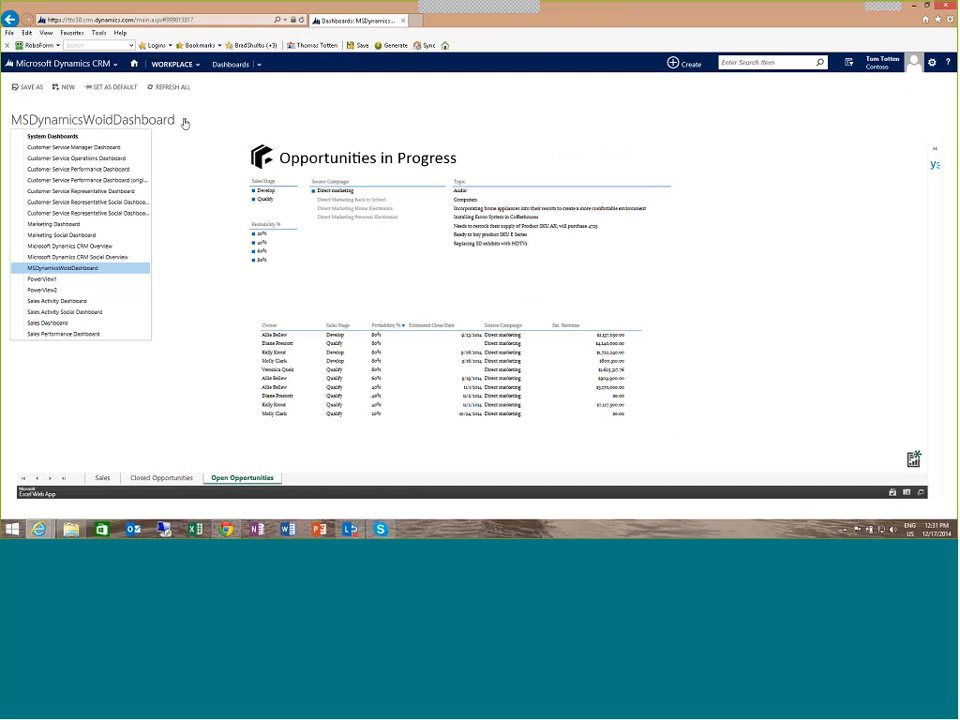
pyautogui.click(48, 291)
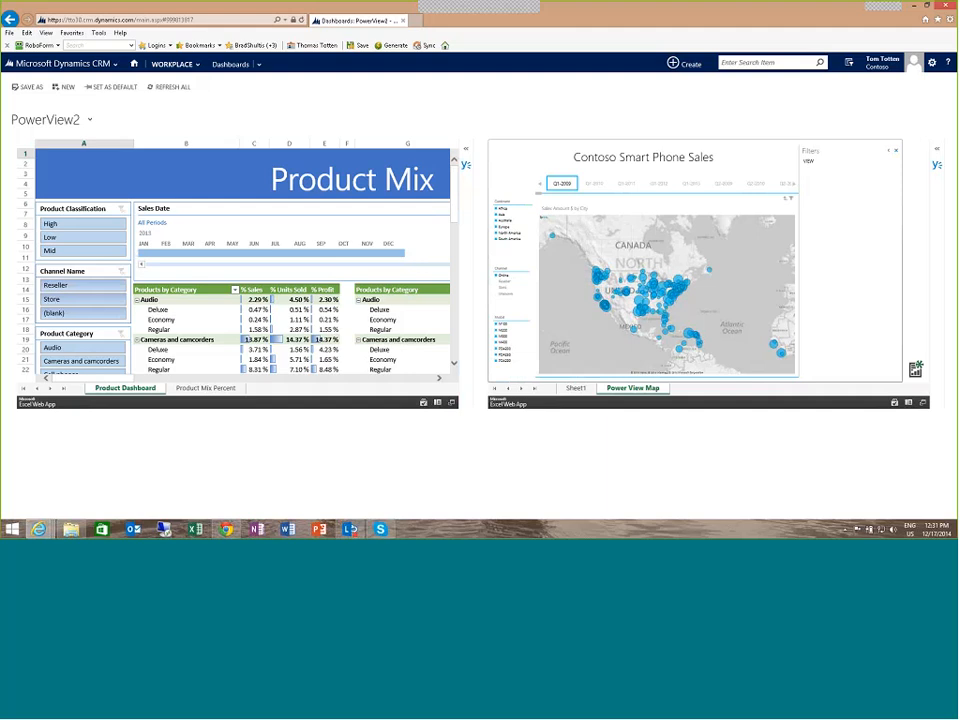
pyautogui.hscroll(5, 156, 385)
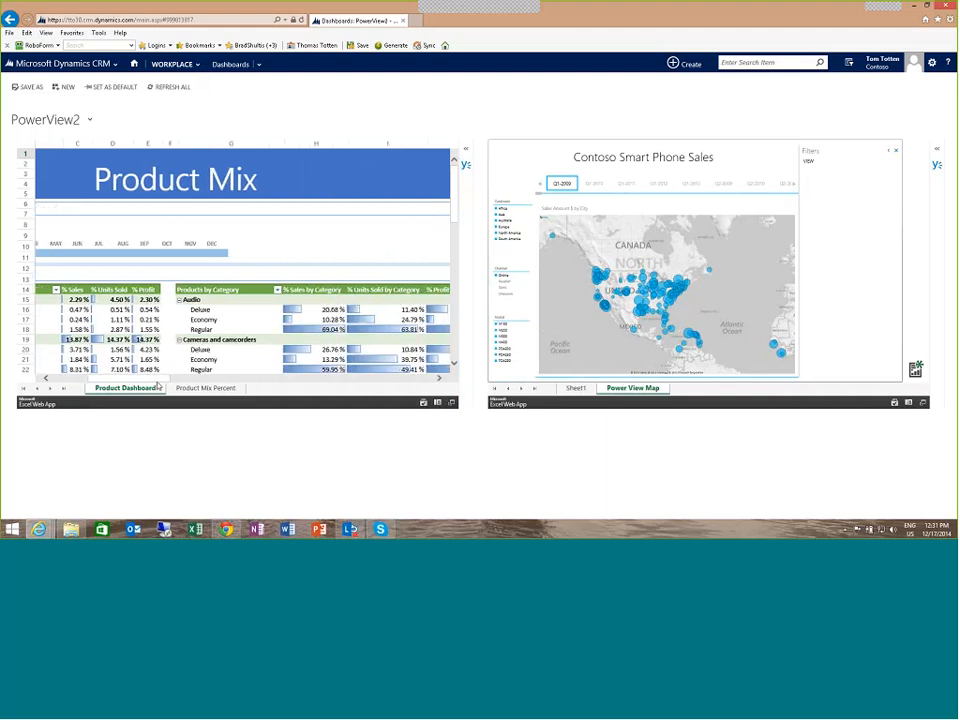
pyautogui.hscroll(3, 160, 386)
pyautogui.hscroll(-8, 181, 388)
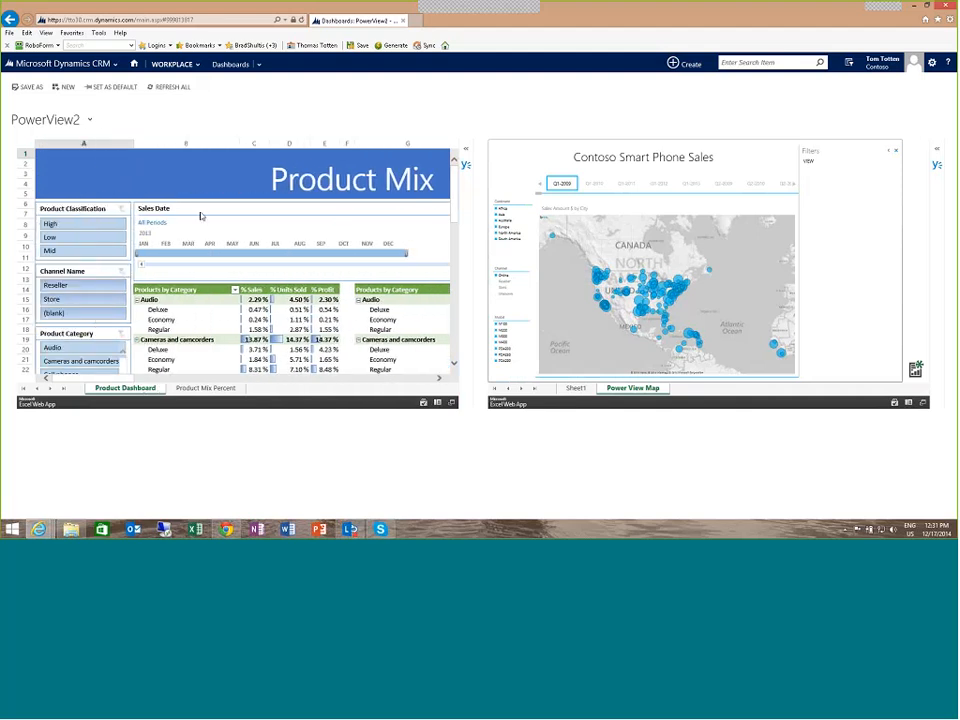
# Filter the Product Mix report to the Reseller channel and the Mid product classification
pyautogui.click(80, 285)
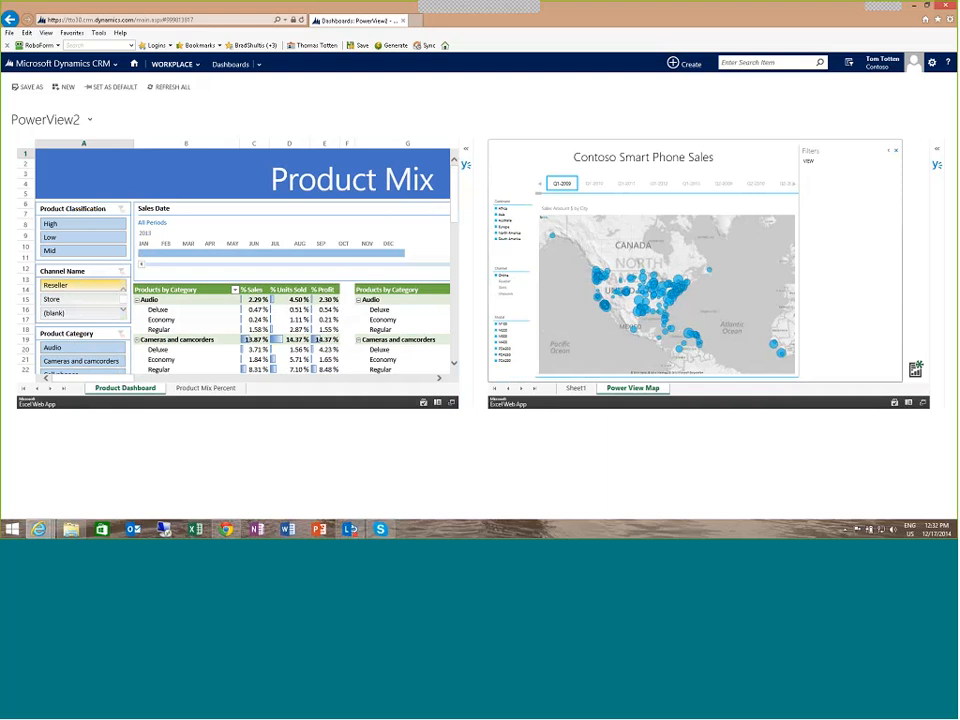
pyautogui.click(63, 251)
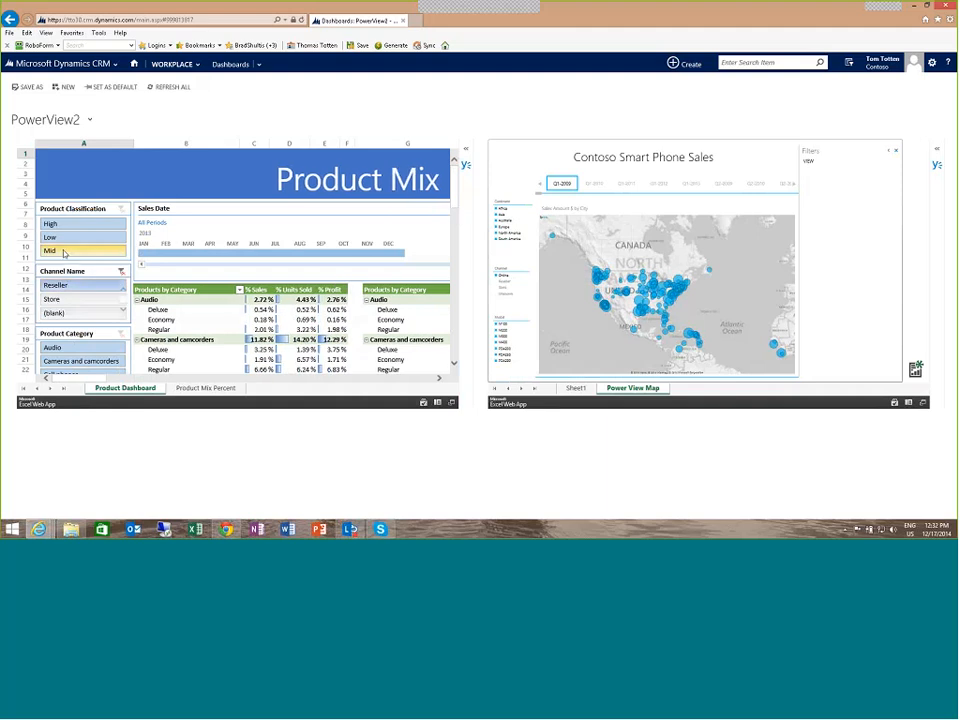
pyautogui.click(62, 251)
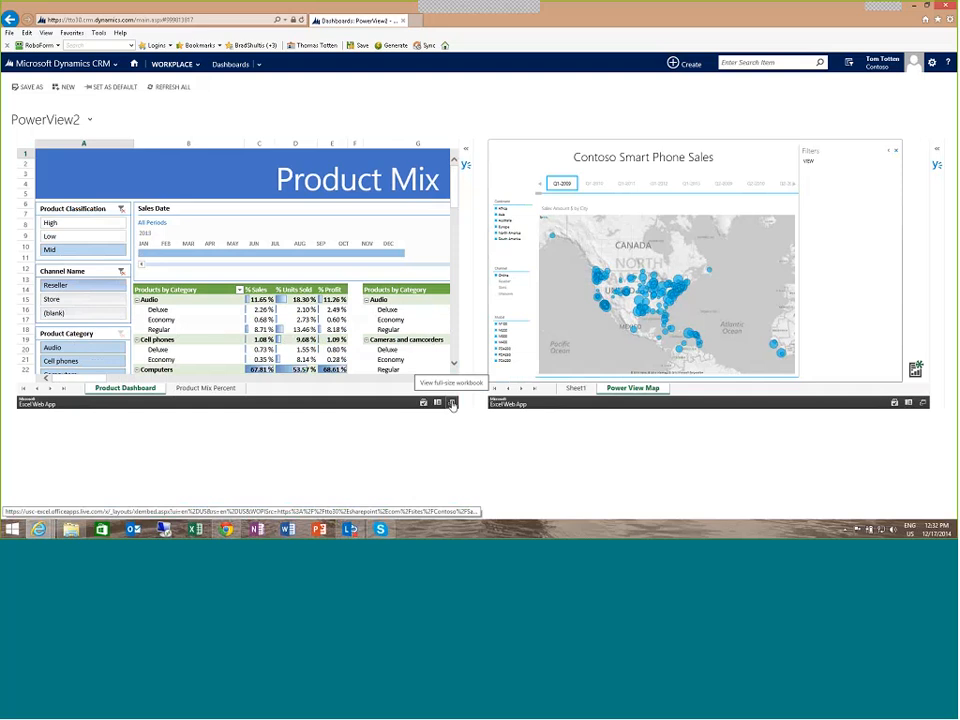
# View the Product Mix workbook full-size, return to the PowerView2 dashboard, and view the Contoso Smart Phone Sales map workbook full-size
pyautogui.click(452, 403)
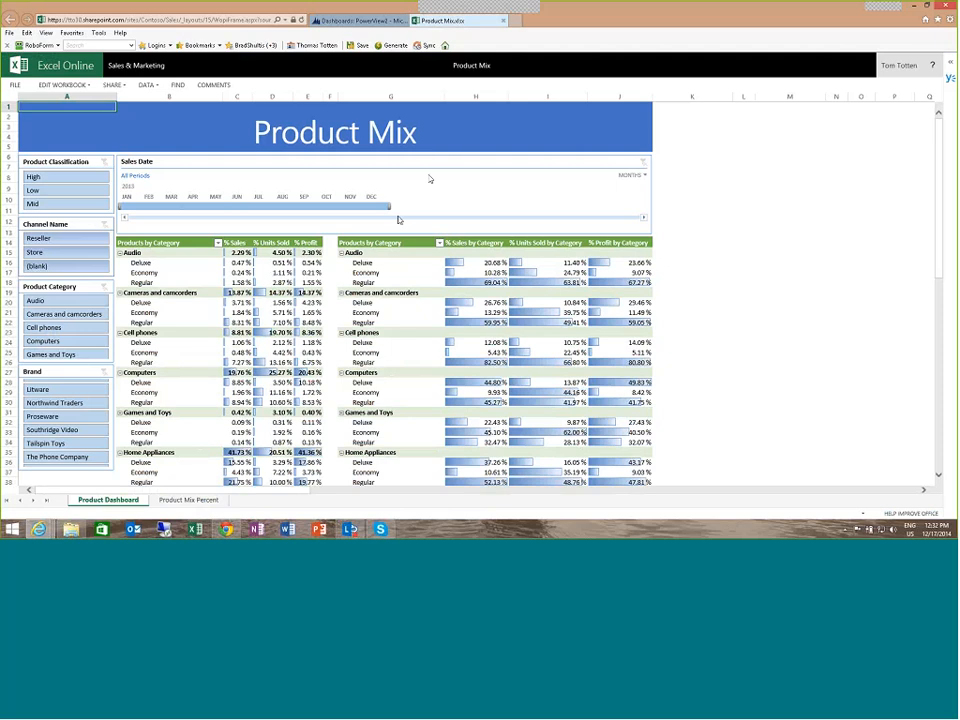
pyautogui.click(342, 21)
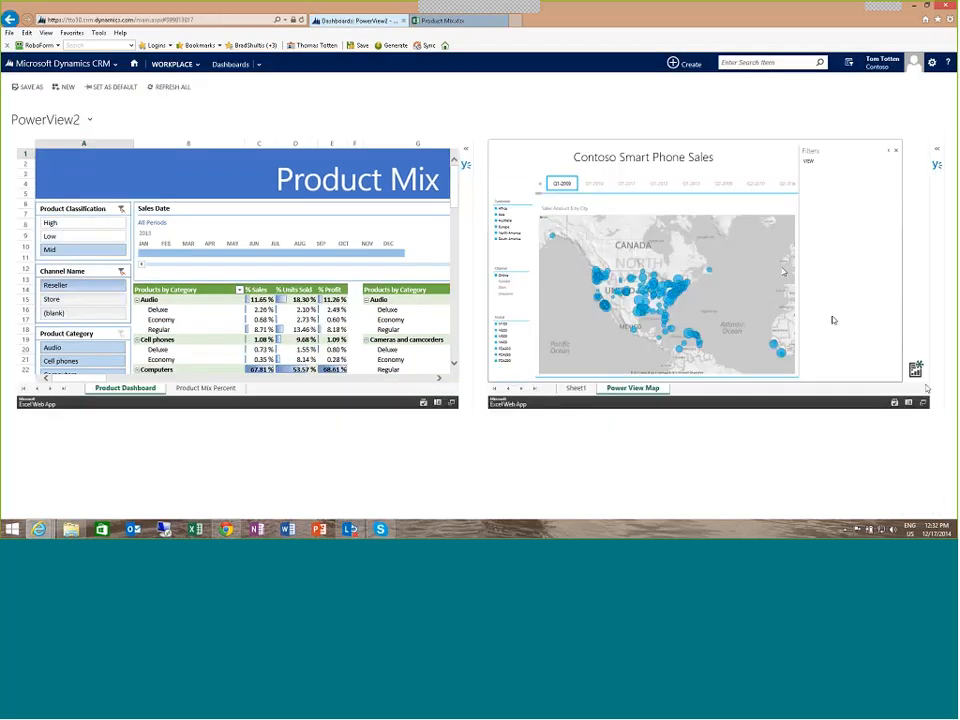
pyautogui.click(923, 402)
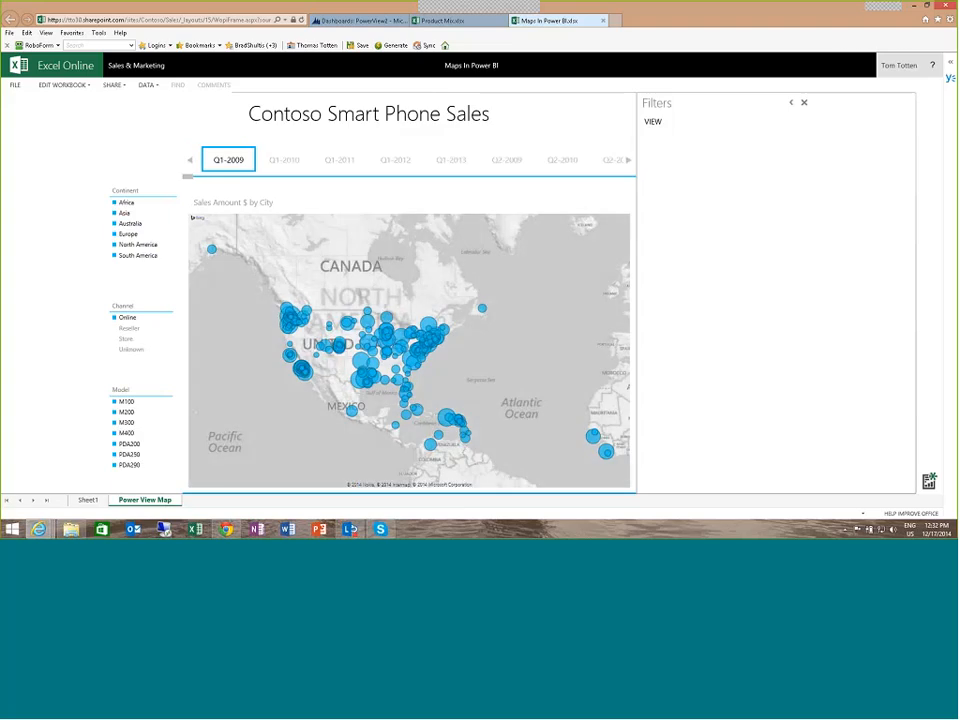
pyautogui.moveTo(404, 237)
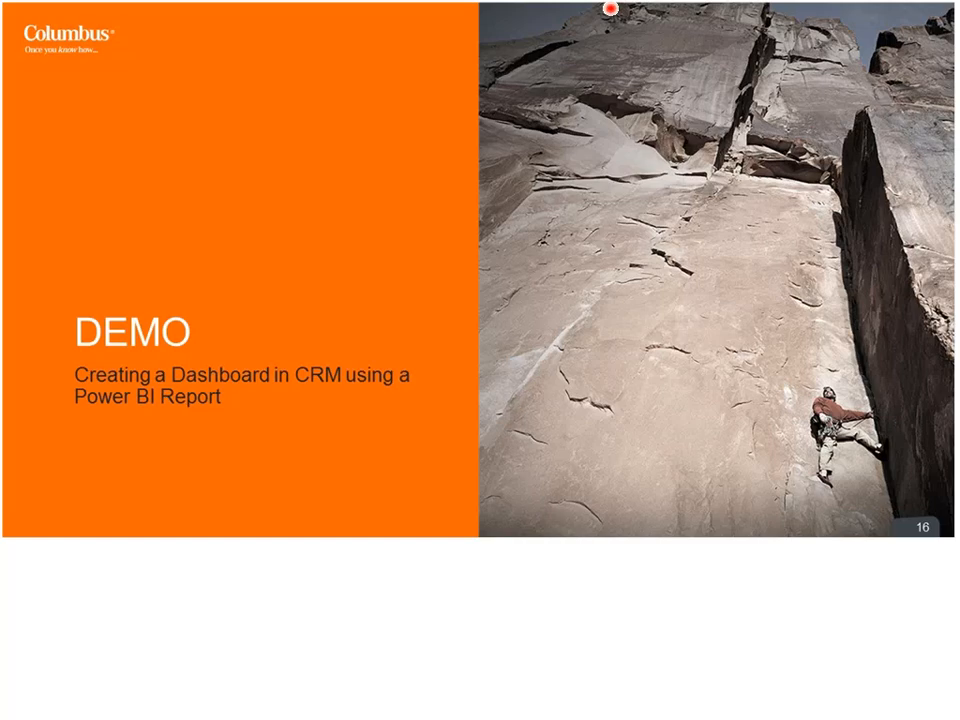
pyautogui.press('Right')
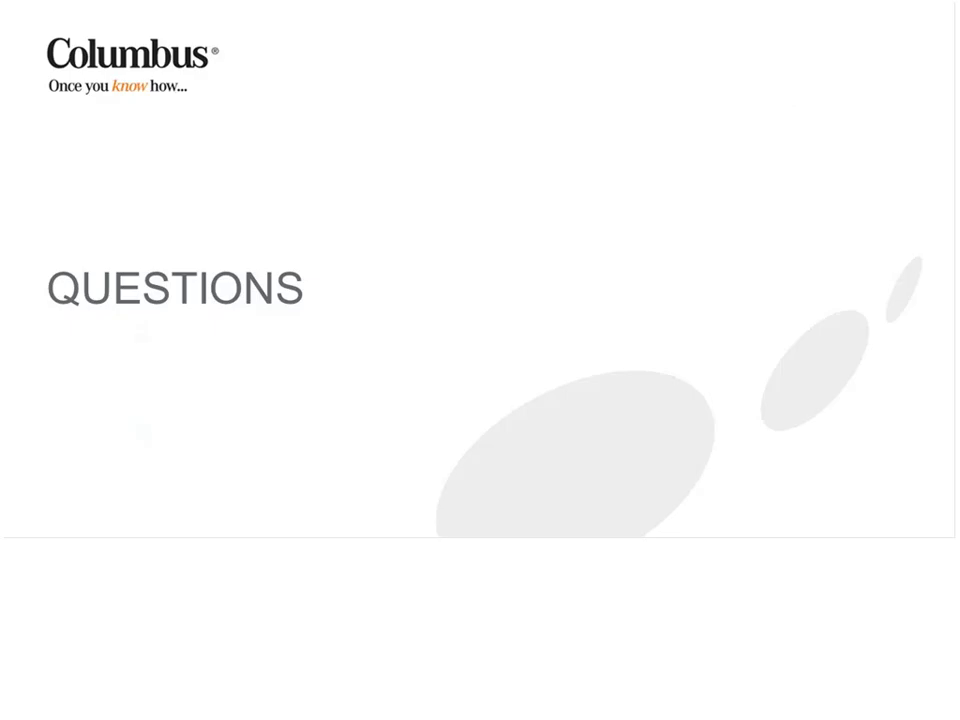
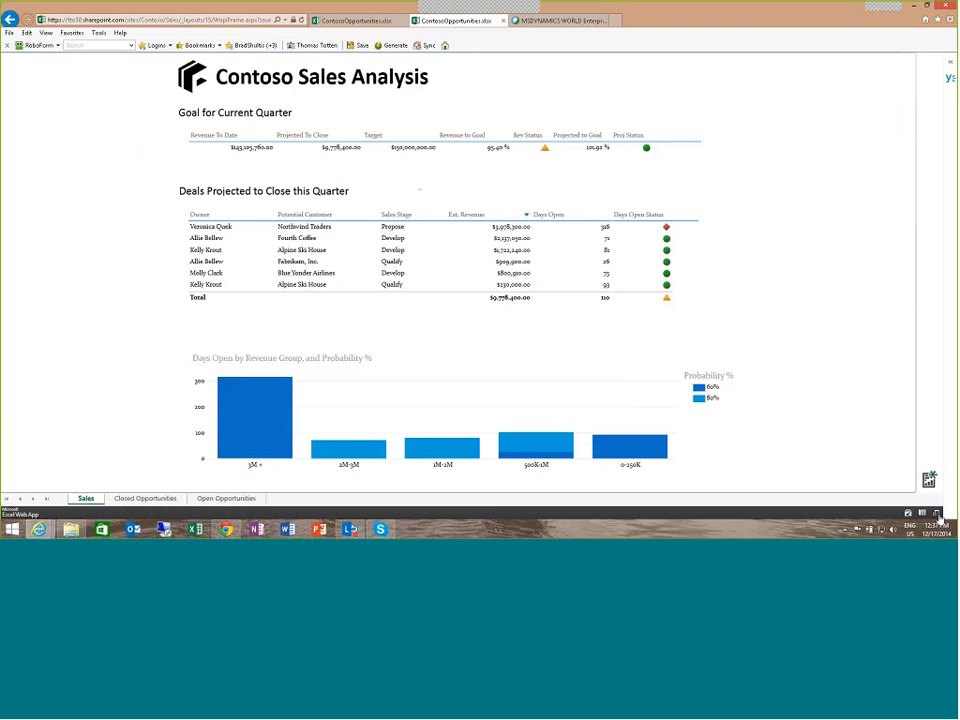
# View the ContosoOpportunities report as a full-size workbook, request a downloaded copy from its save options and decline the download
pyautogui.click(937, 517)
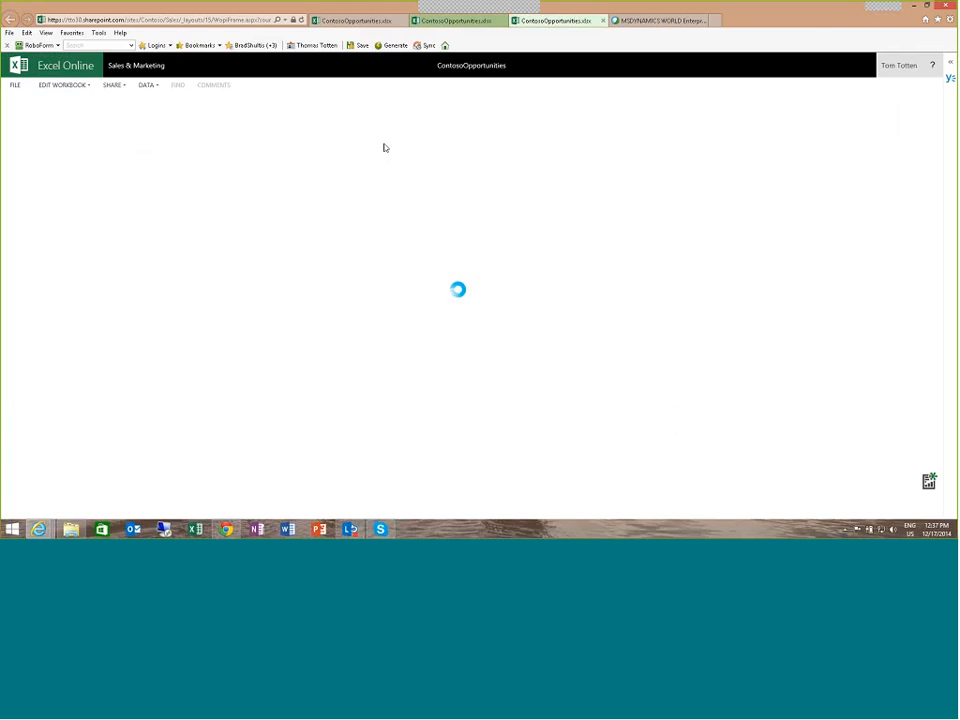
pyautogui.click(14, 86)
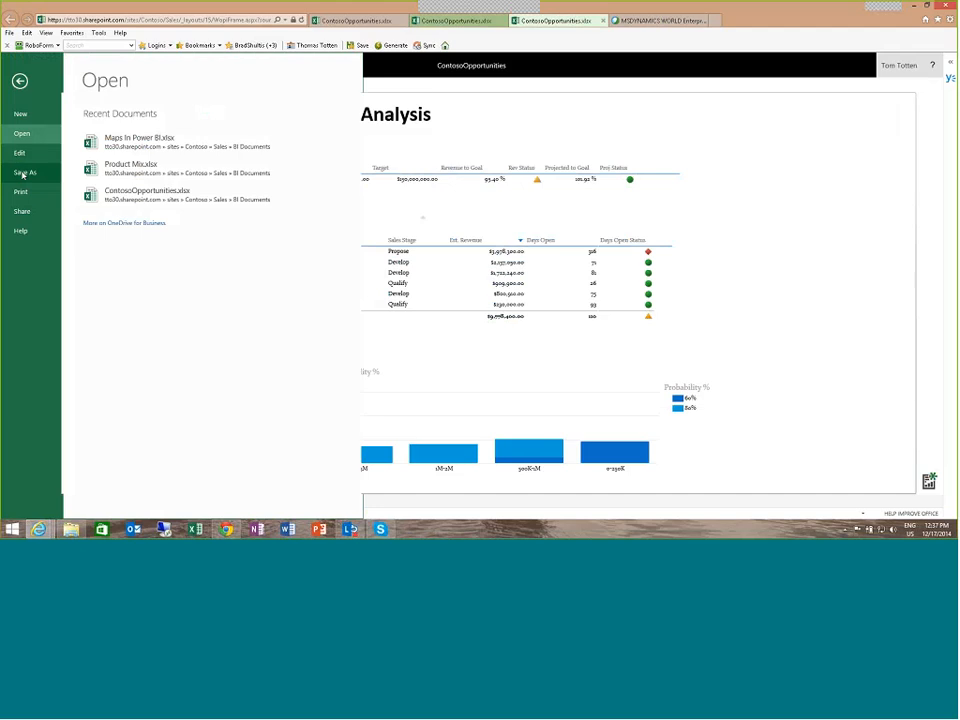
pyautogui.click(22, 174)
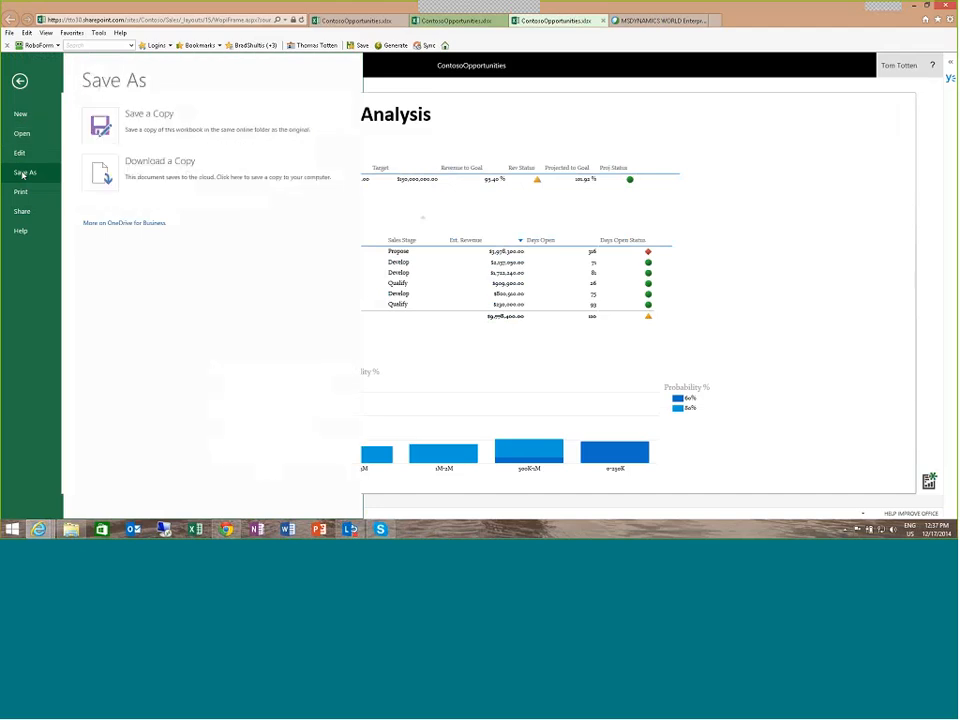
pyautogui.click(169, 166)
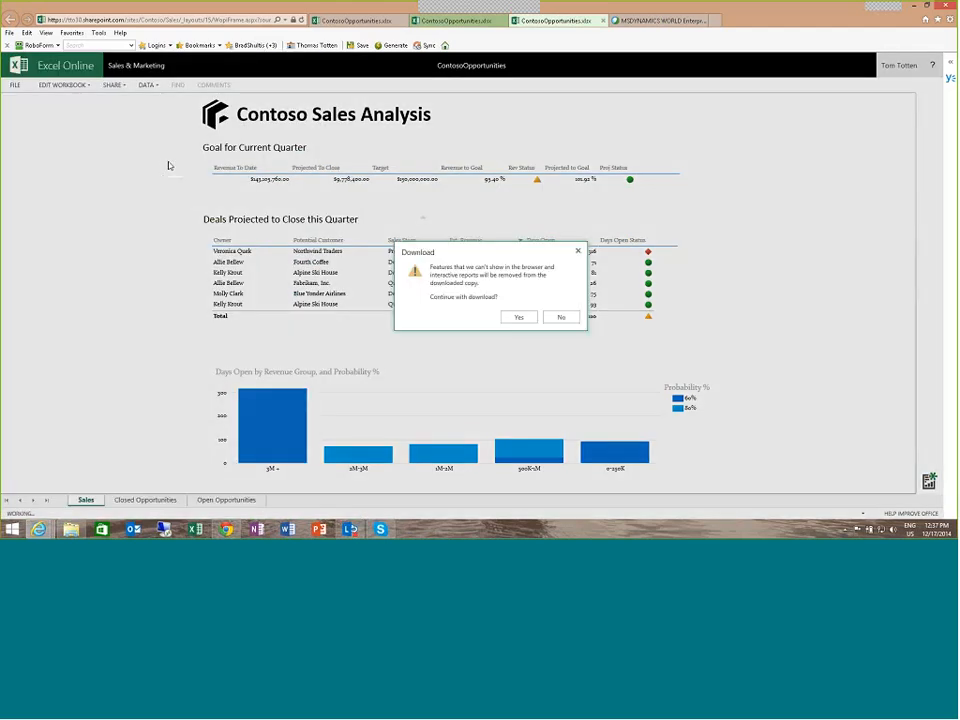
pyautogui.click(563, 317)
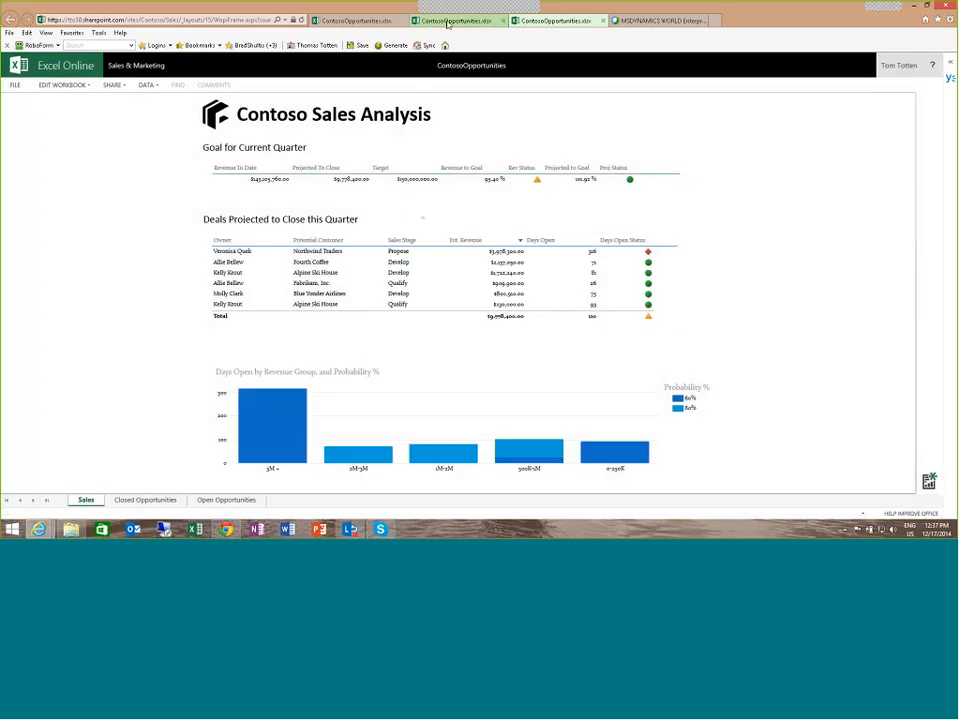
# Leave the full-size workbook, go back to My Power BI and open the Sales & Marketing site
pyautogui.click(385, 22)
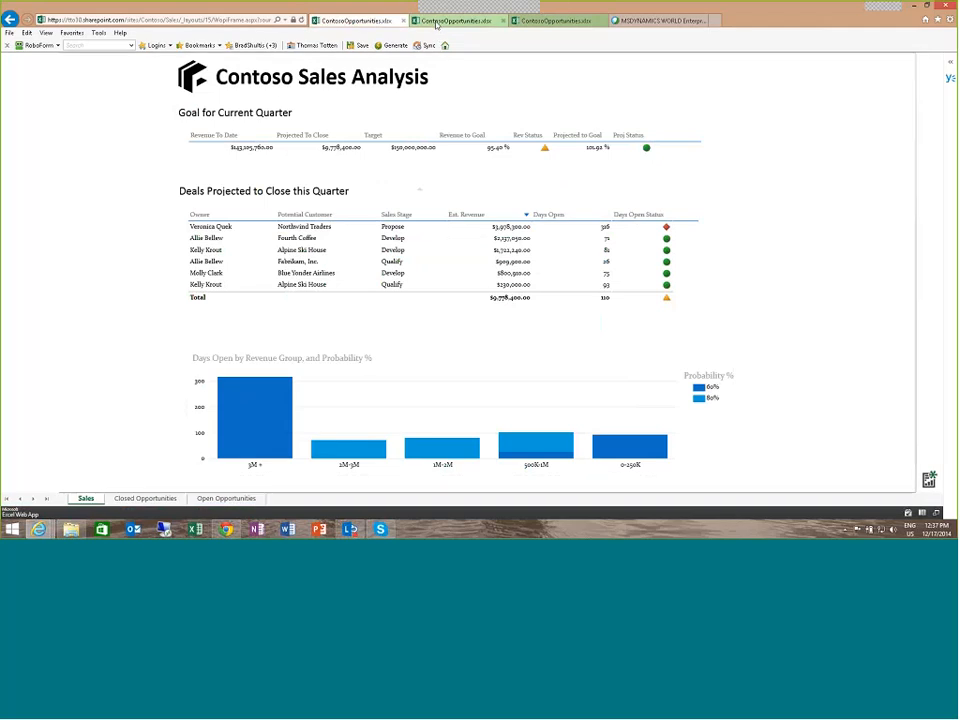
pyautogui.click(10, 19)
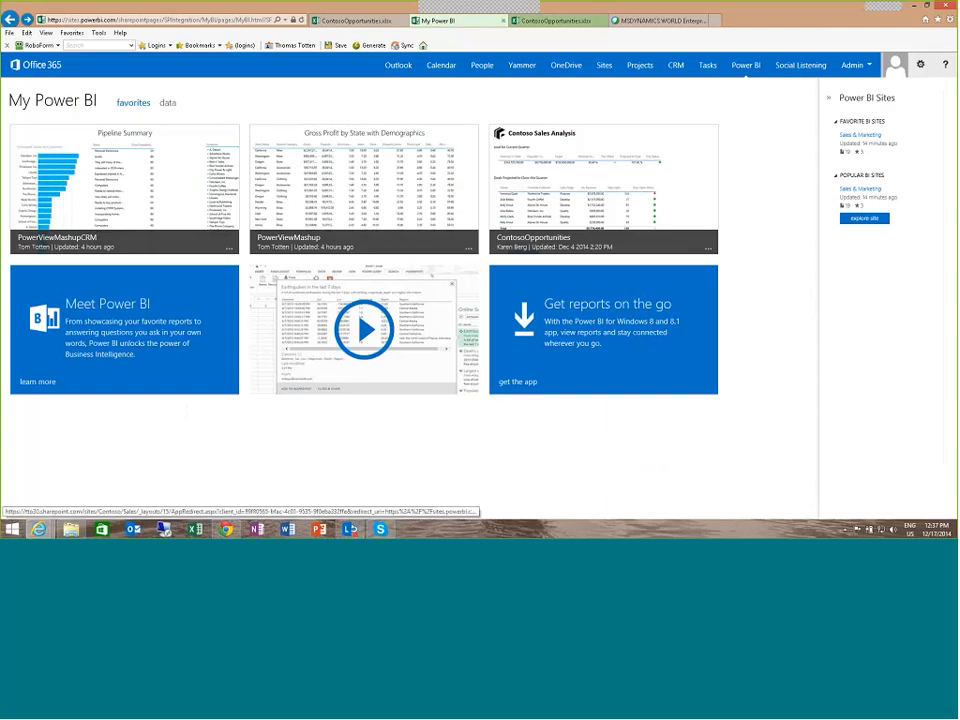
pyautogui.click(848, 190)
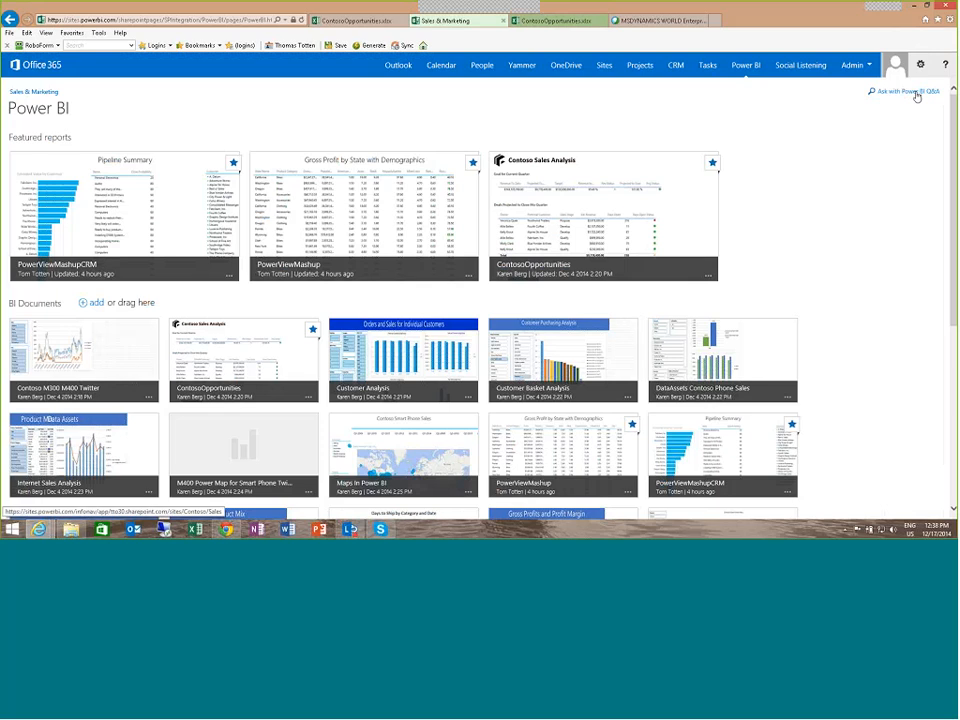
# Open Power BI Q&A for the Sales & Marketing site and ask "show me opportunities"
pyautogui.click(916, 94)
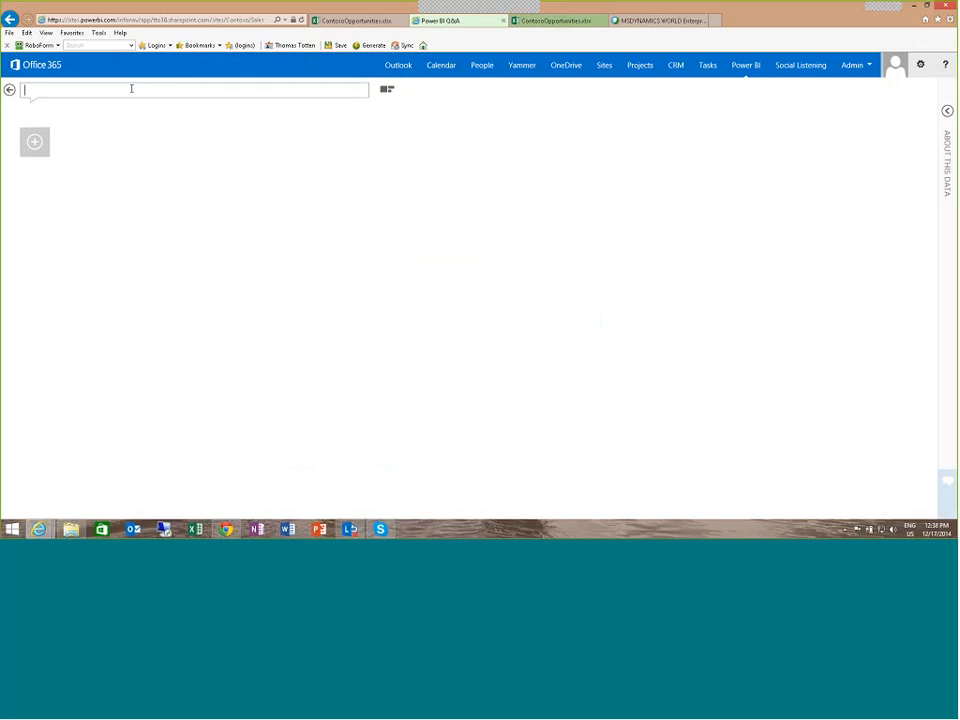
pyautogui.write('show me')
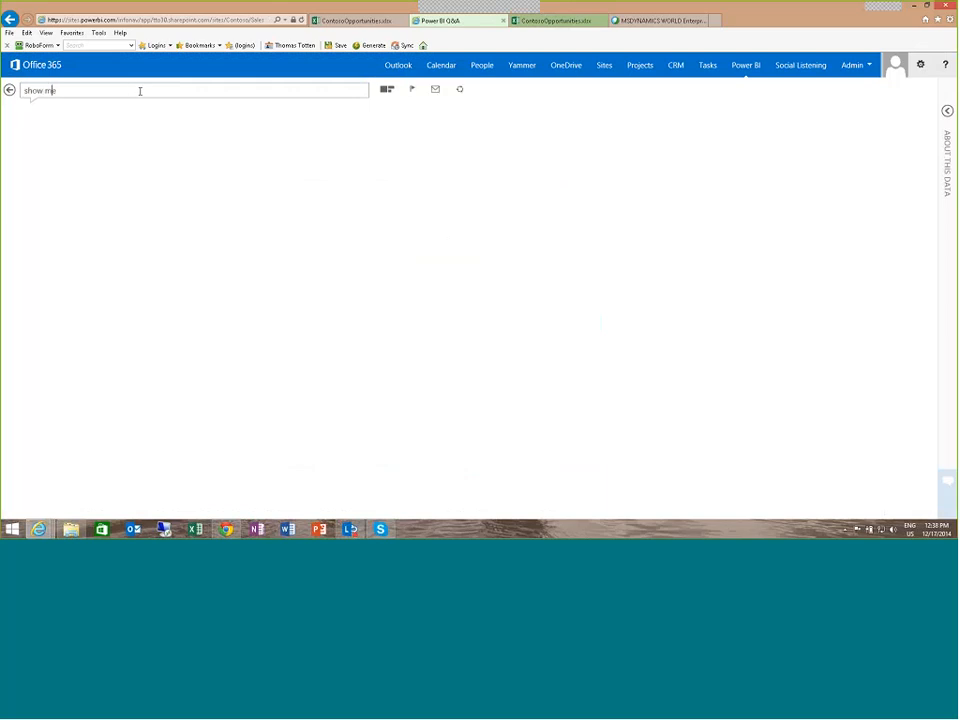
pyautogui.write(' oppor')
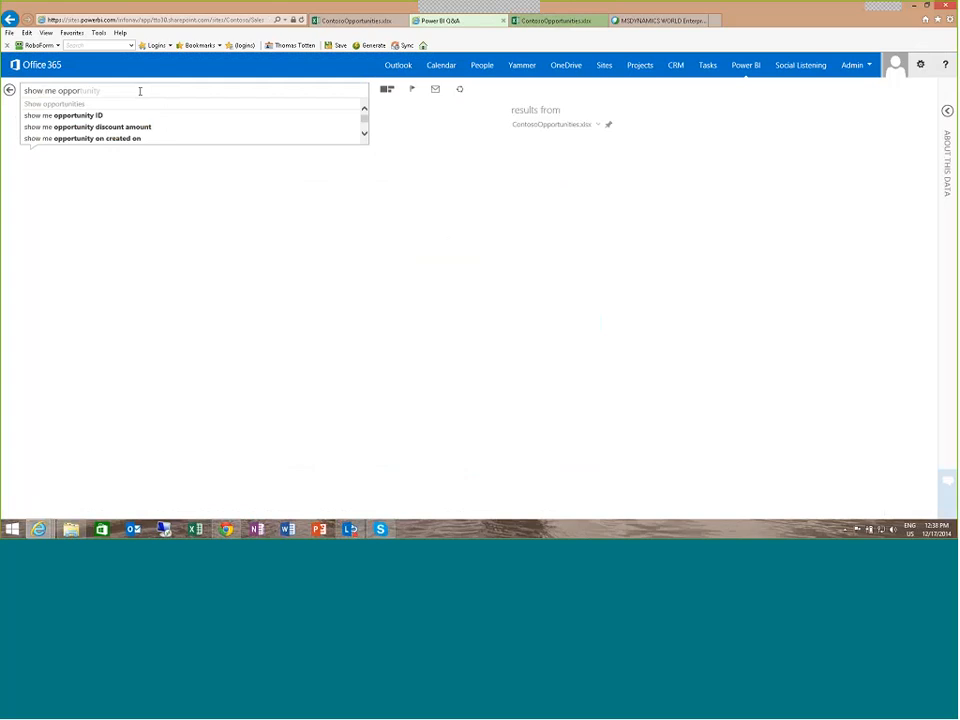
pyautogui.write('tuni')
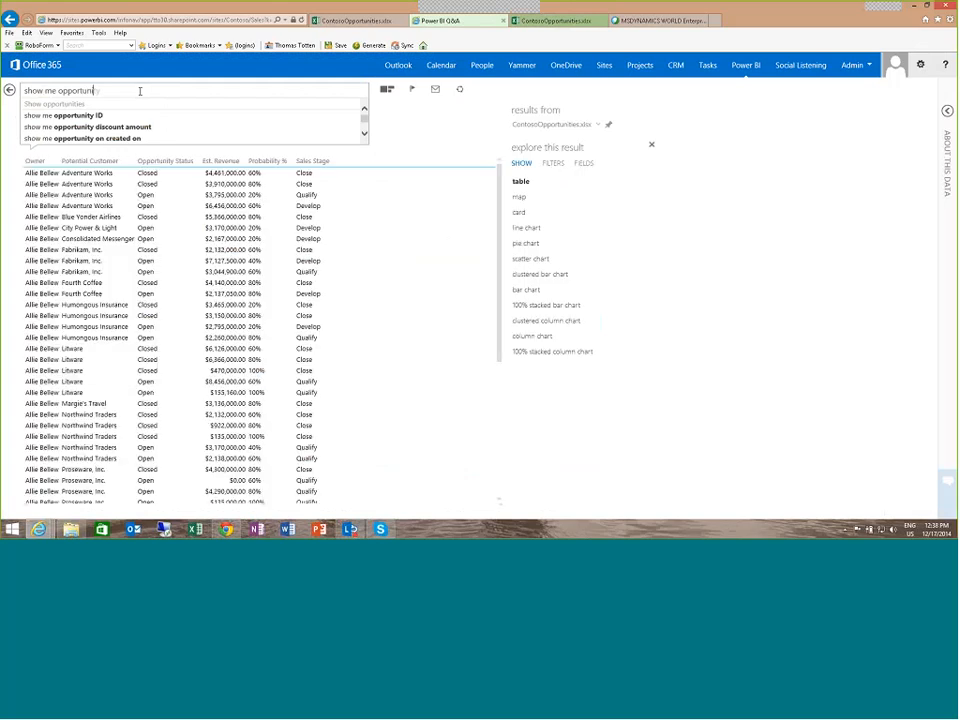
pyautogui.write('ties')
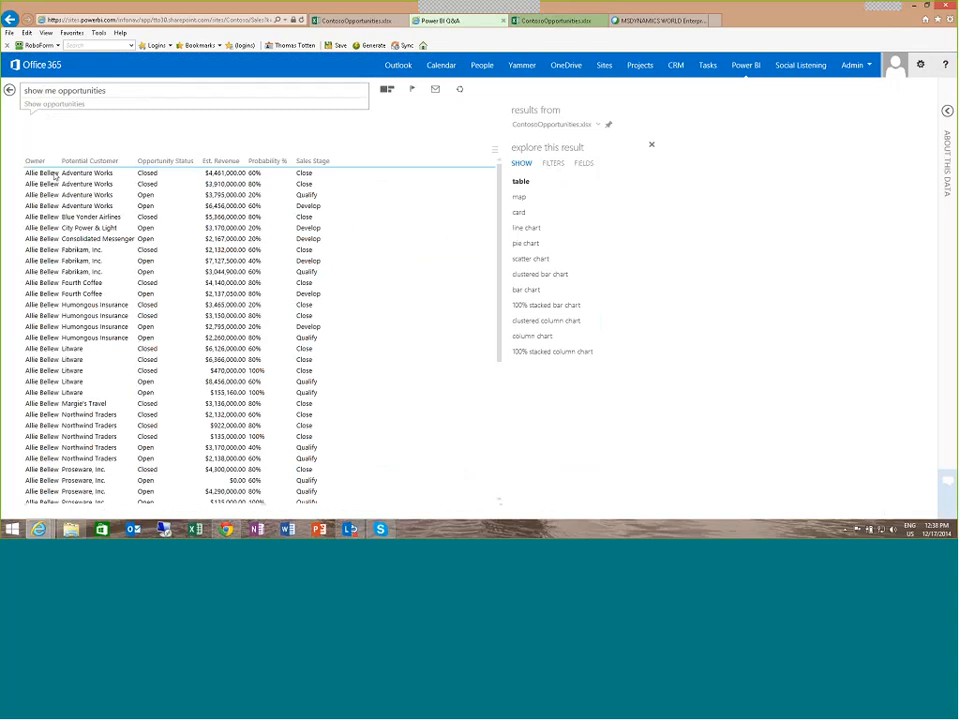
# Look through the opportunities table, and view the same result as cards and as a line chart
pyautogui.scroll(-6, 60, 180)
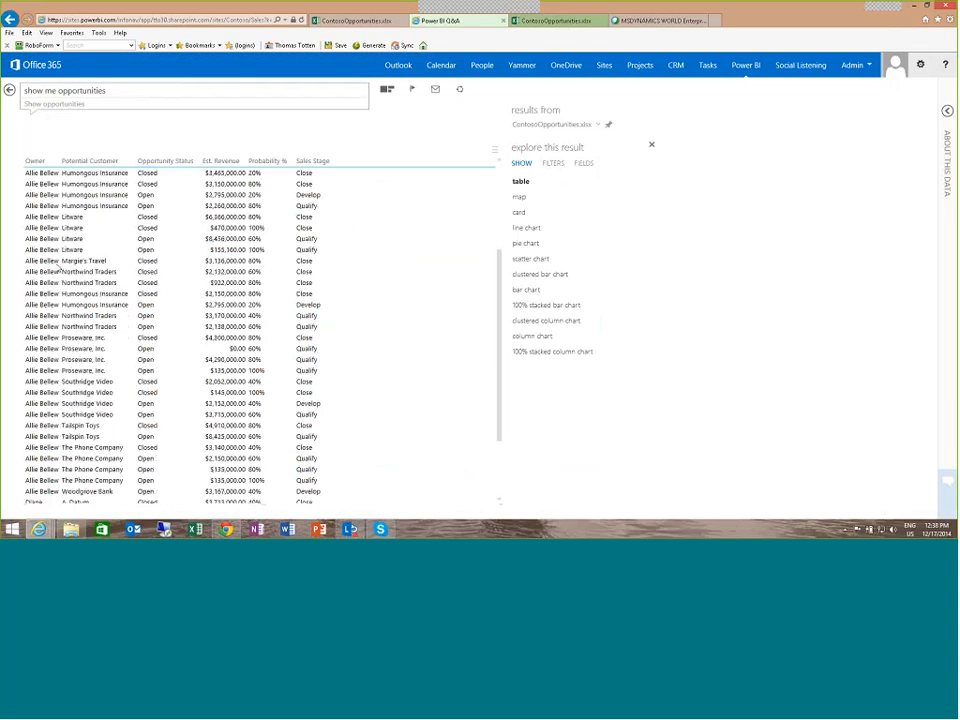
pyautogui.scroll(5, 96, 196)
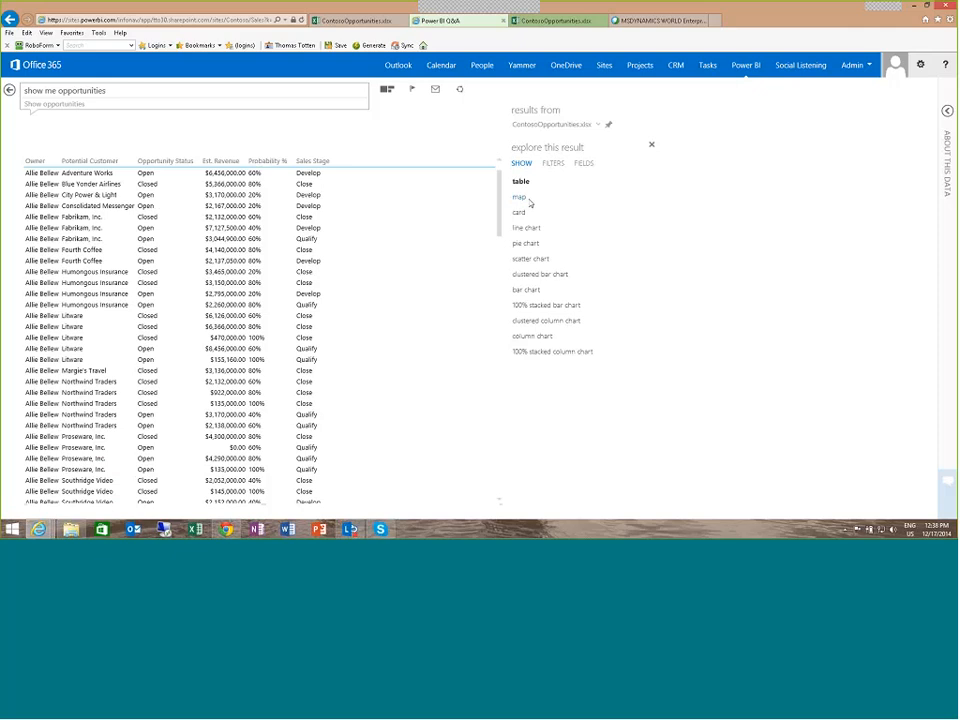
pyautogui.click(519, 213)
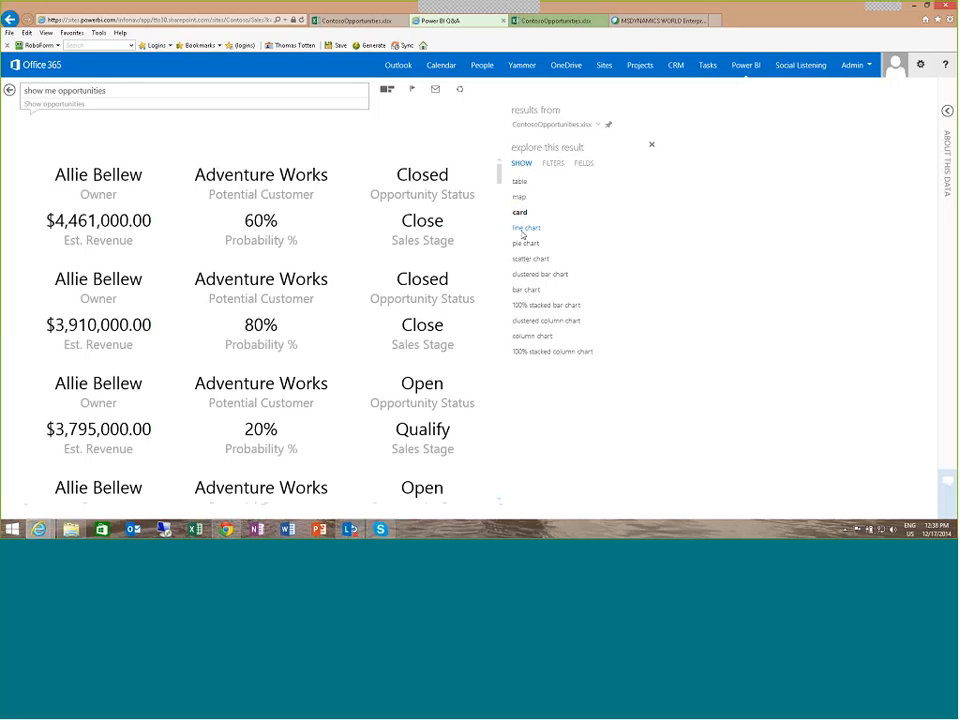
pyautogui.click(522, 230)
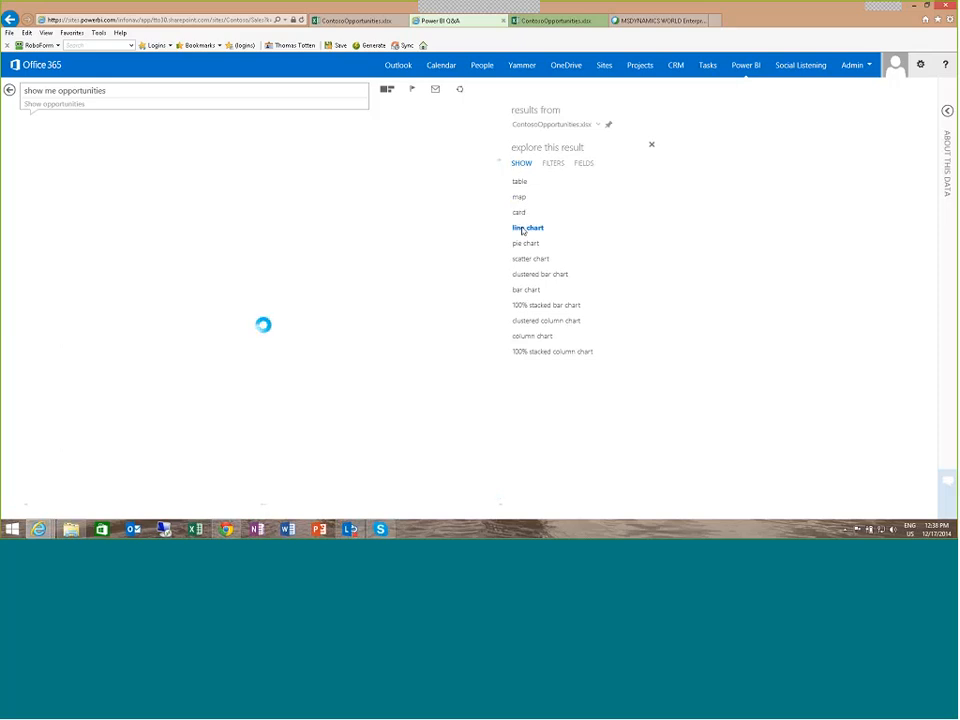
# Replace the opportunities question with "show me sales" and submit it
pyautogui.click(117, 91)
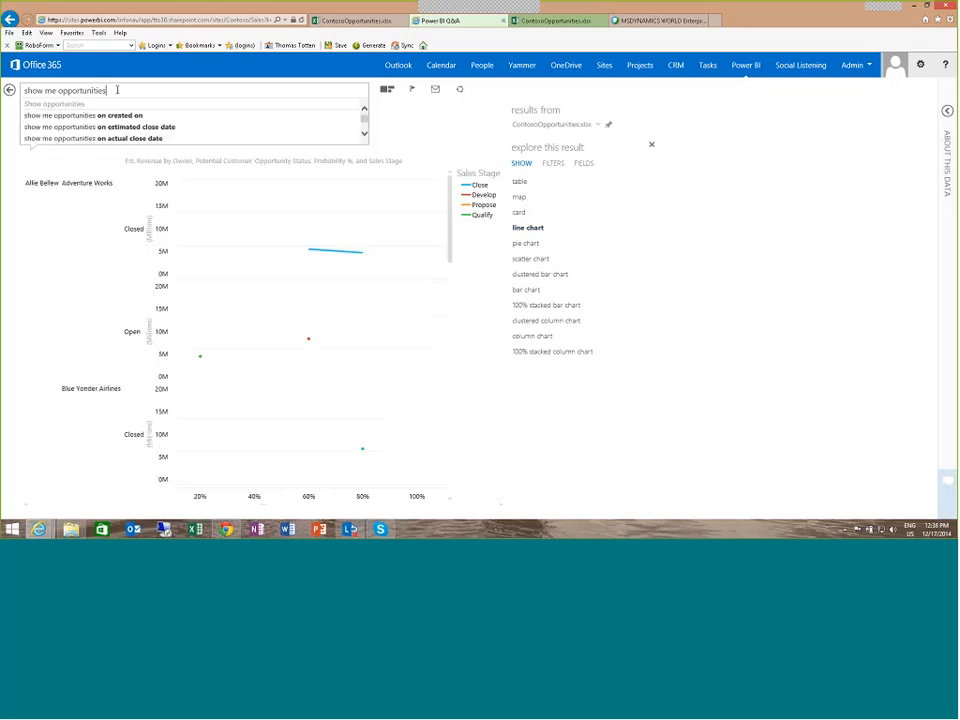
pyautogui.moveTo(115, 90); pyautogui.dragTo(38, 76)
pyautogui.write('s')
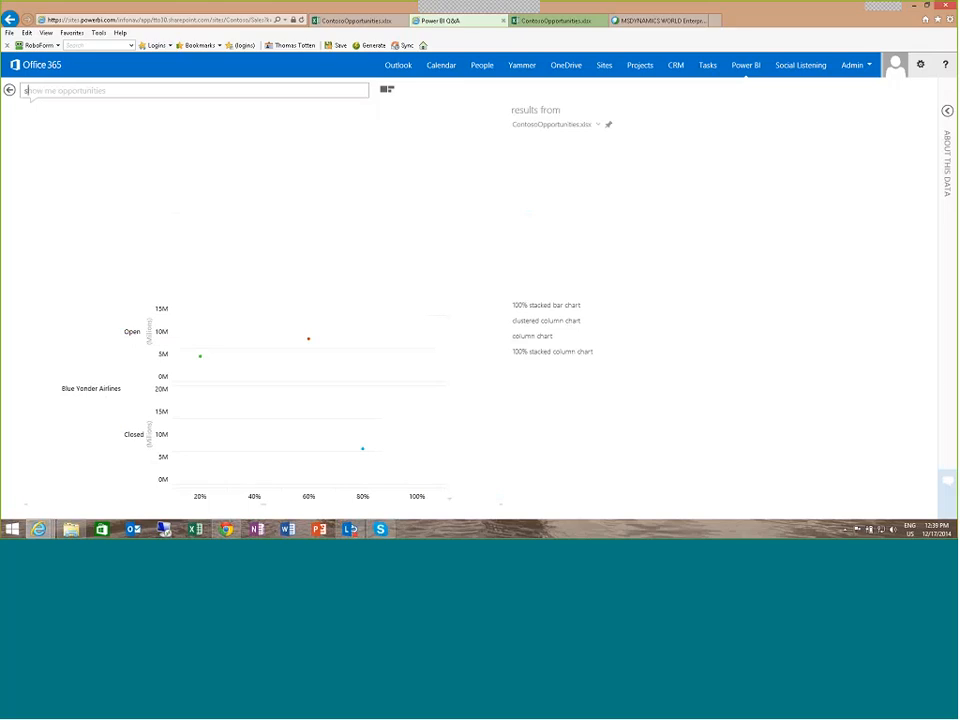
pyautogui.write('how me sales')
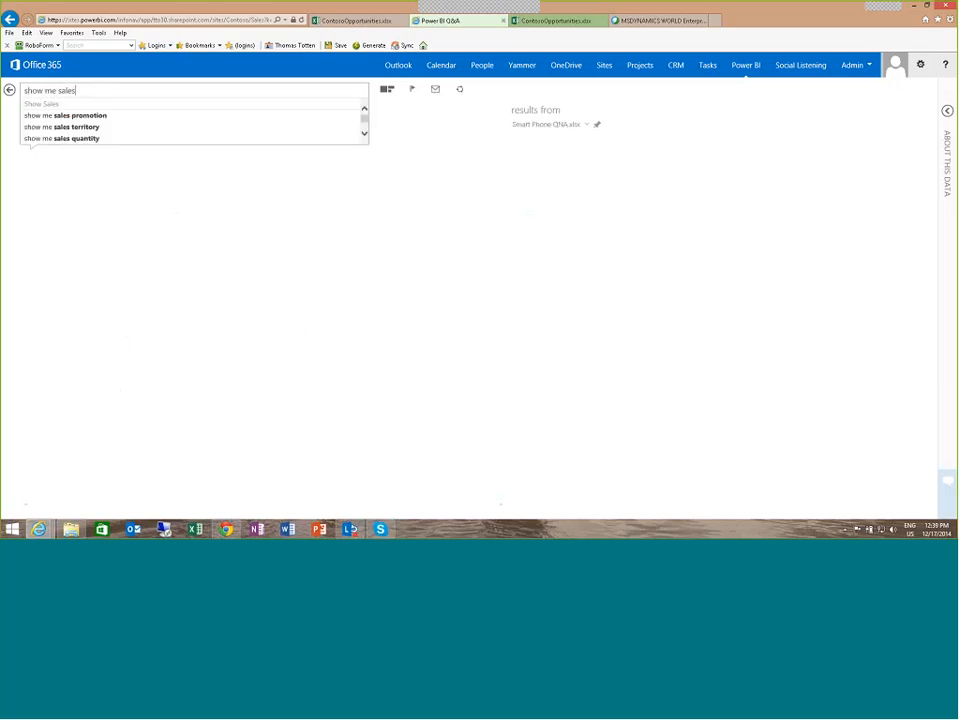
pyautogui.press('Return')
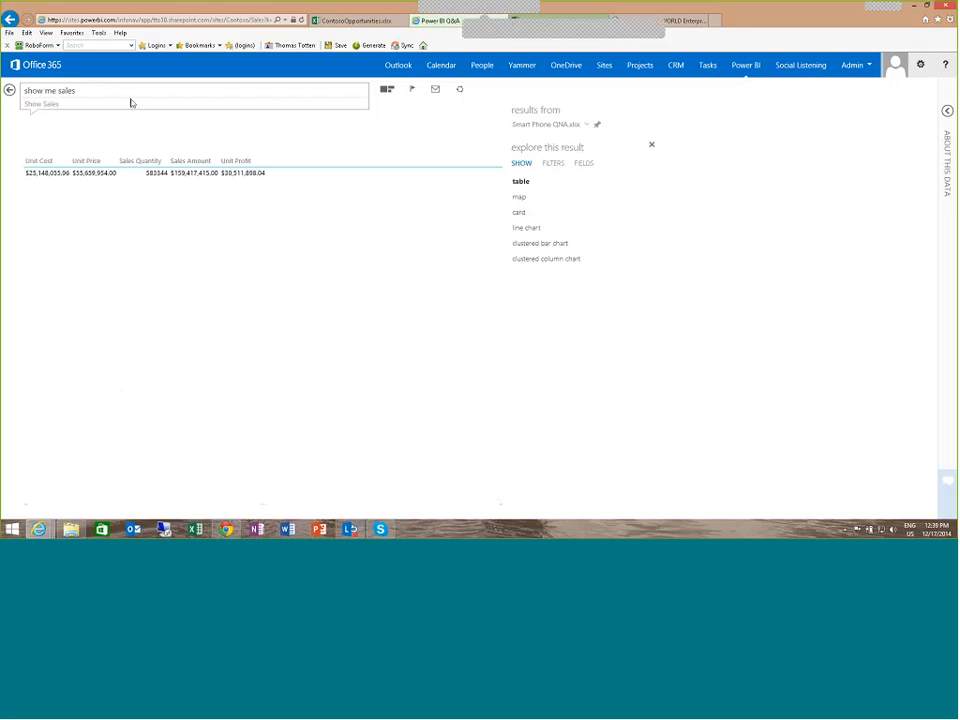
# Change the question to the suggested "show me geography" and display the result as a map with geocoding content enabled
pyautogui.doubleClick(101, 91)
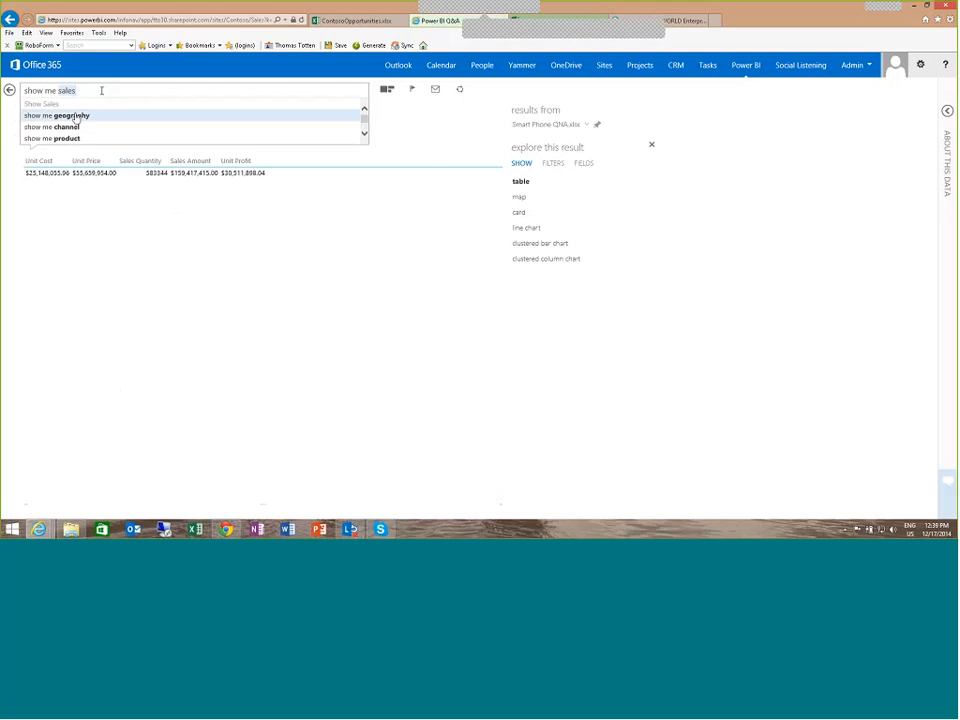
pyautogui.click(75, 116)
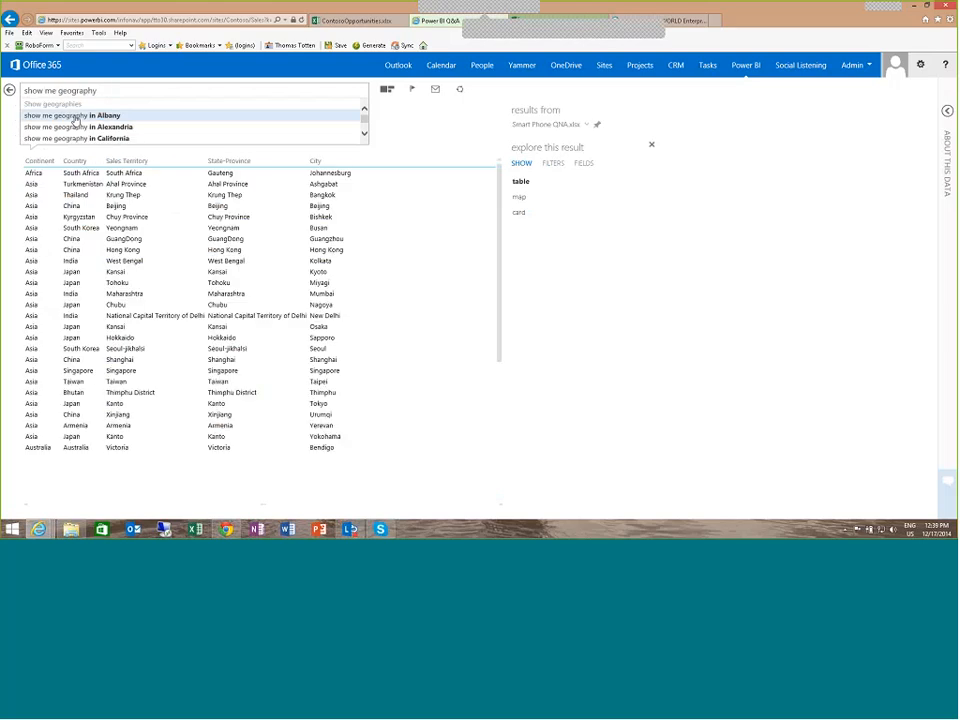
pyautogui.click(519, 198)
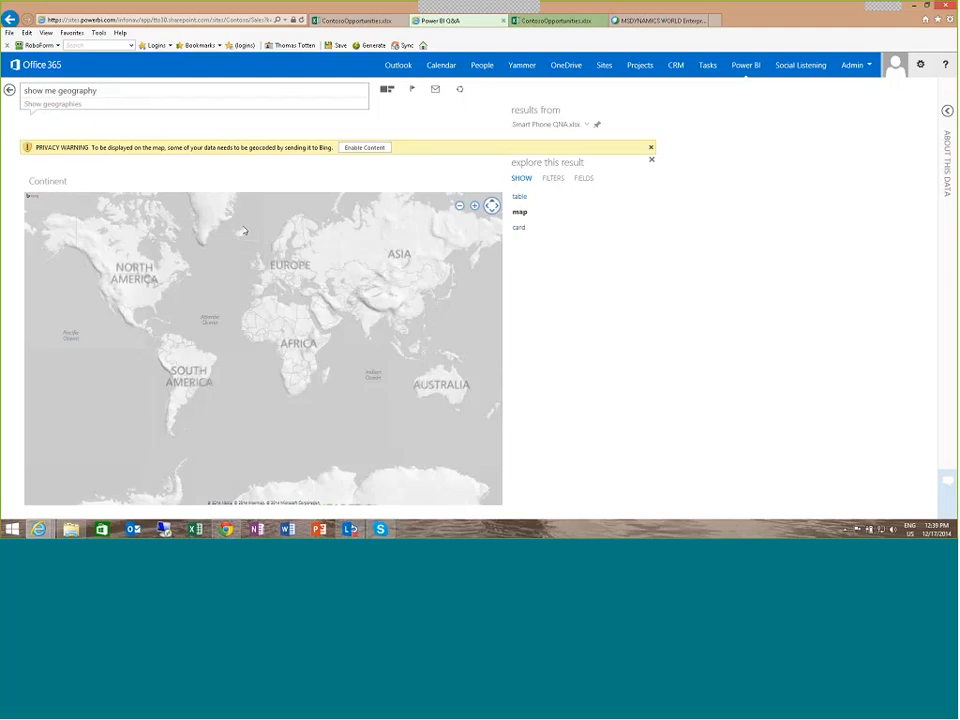
pyautogui.click(364, 147)
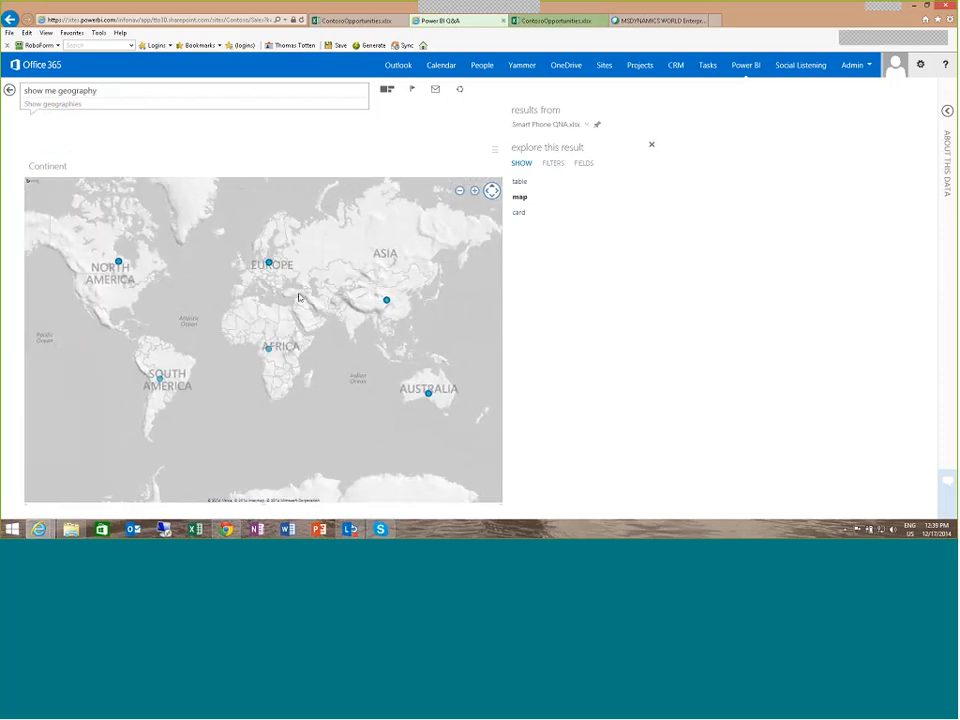
pyautogui.scroll(3, 298, 297)
pyautogui.scroll(-3, 288, 313)
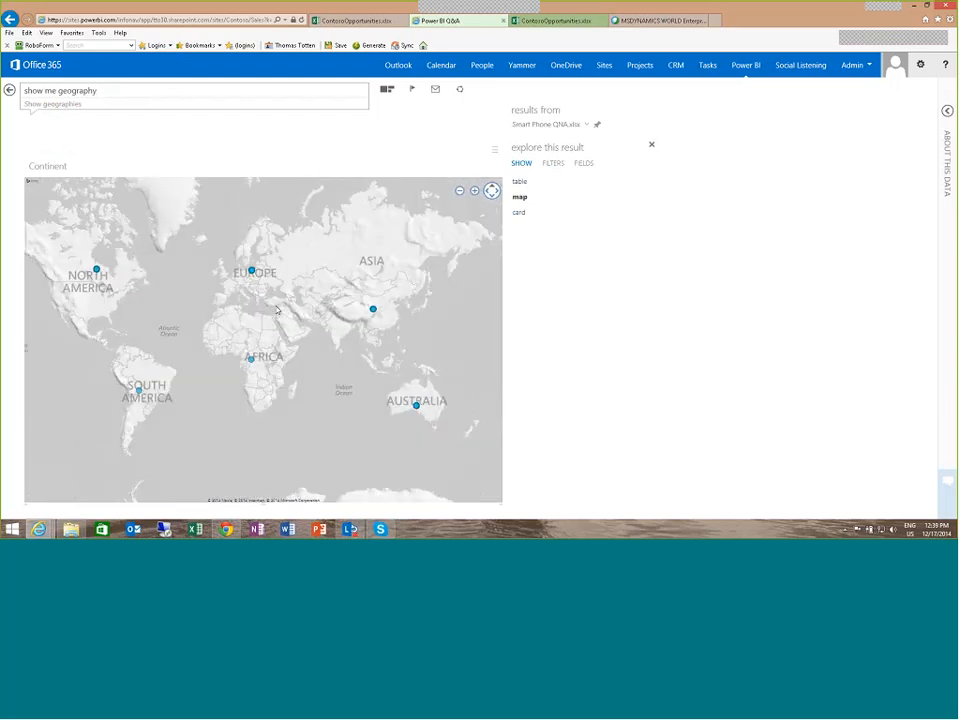